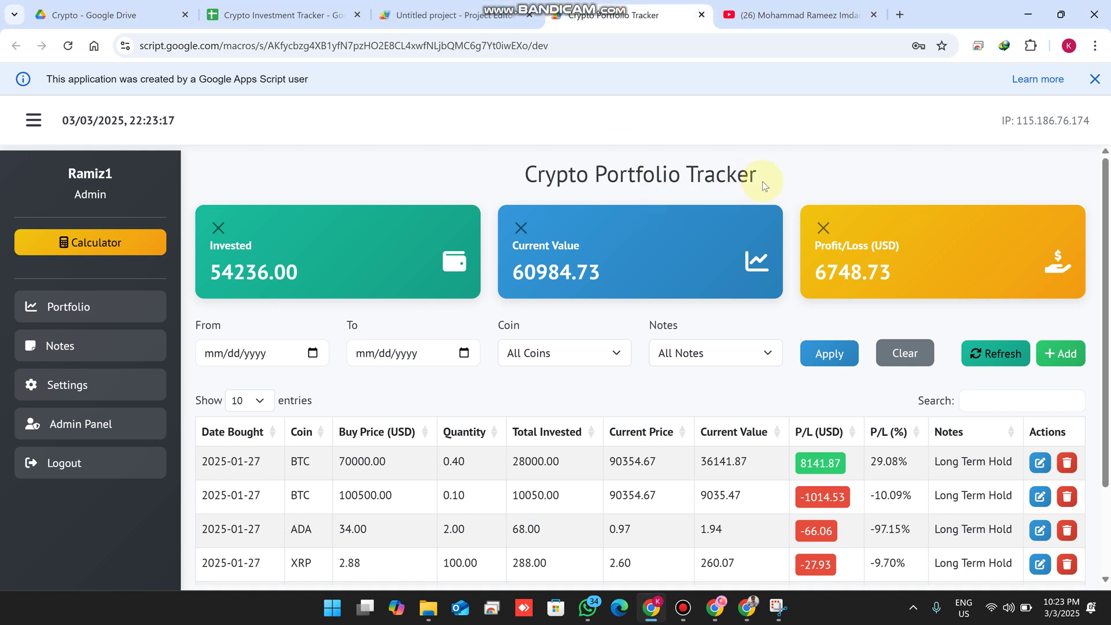
# Review the portfolio tracker's title, its Apps Script code, and the Login sheet of the Crypto Investment Tracker spreadsheet.
pyautogui.moveTo(763, 185); pyautogui.dragTo(507, 183)
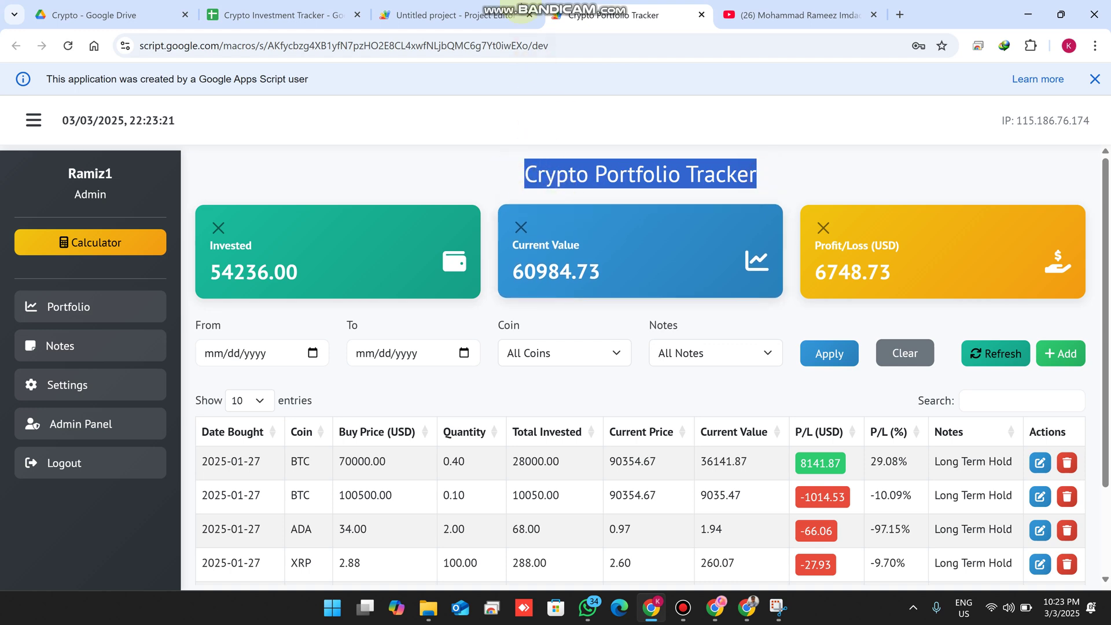
pyautogui.click(489, 16)
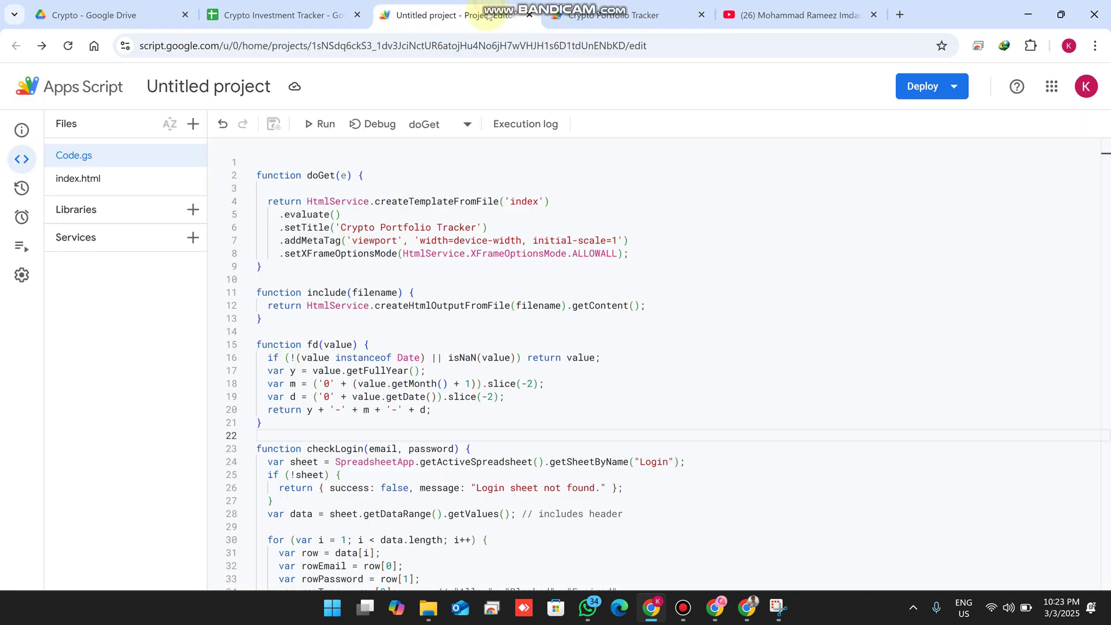
pyautogui.click(341, 16)
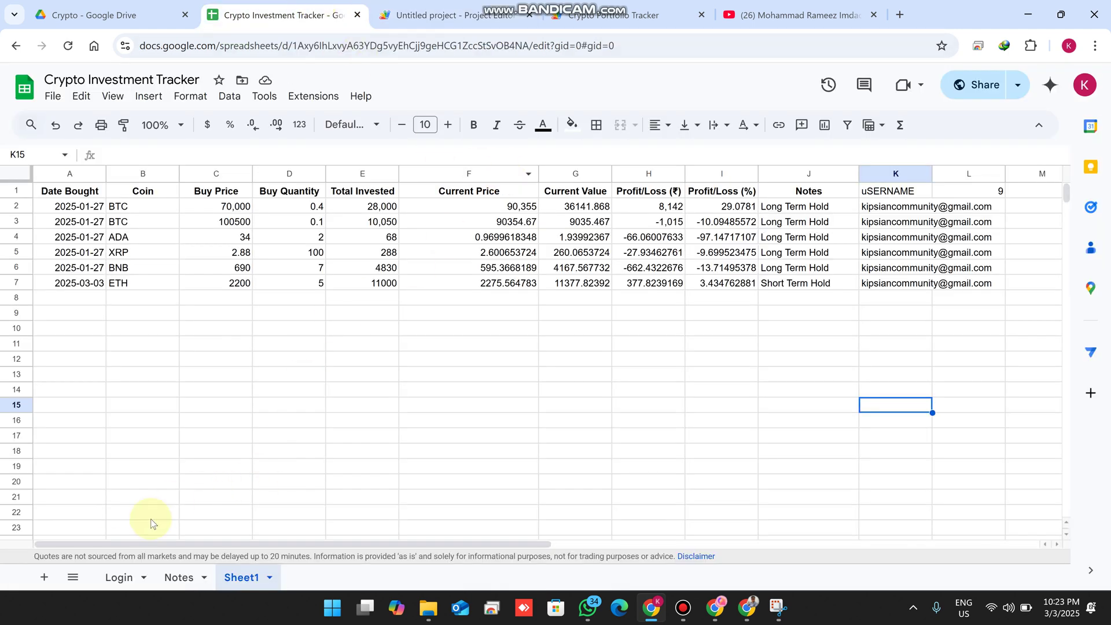
pyautogui.click(116, 577)
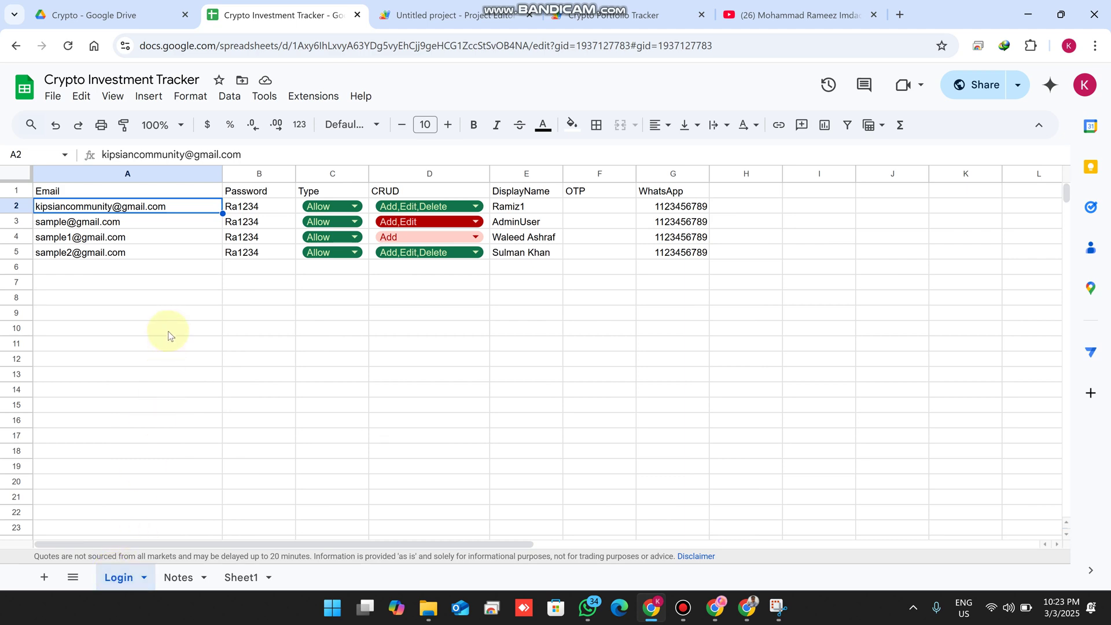
# In the Crypto Portfolio Tracker web app, log out of the account and log back in with the prefilled credentials.
pyautogui.click(614, 15)
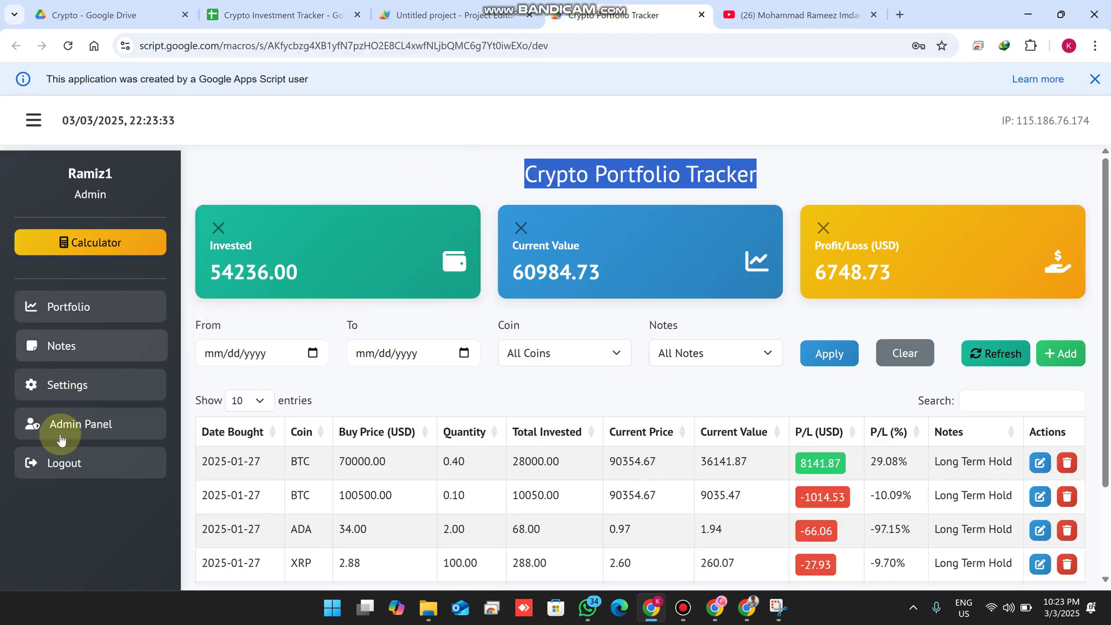
pyautogui.click(88, 465)
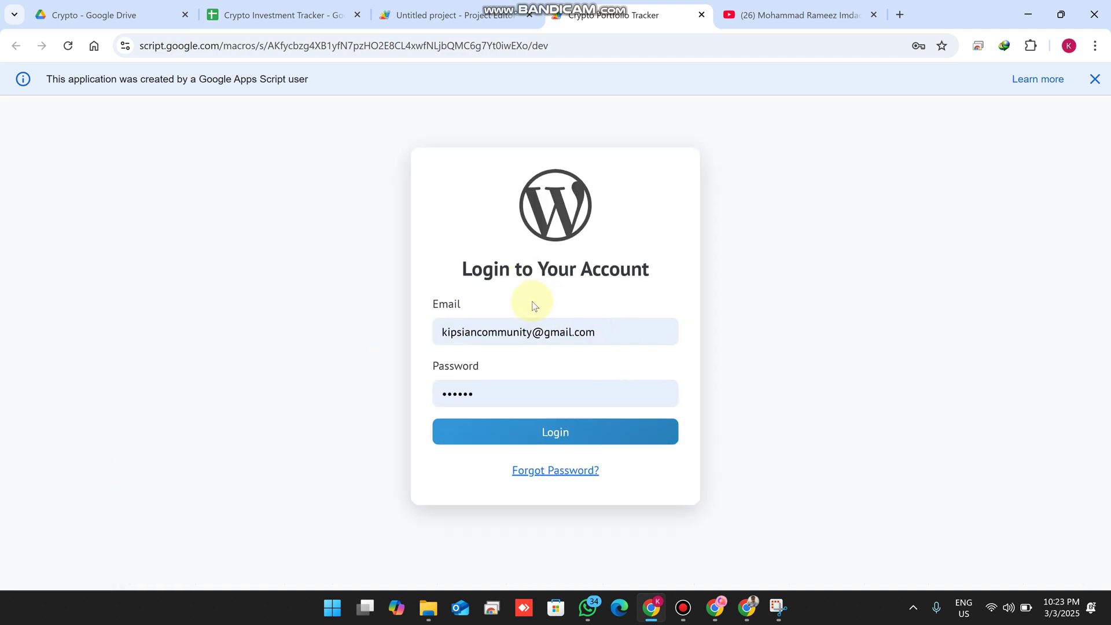
pyautogui.click(573, 436)
# Examine the CRUD permissions column on the spreadsheet's Login sheet.
pyautogui.hotkey('ctrl', '2')
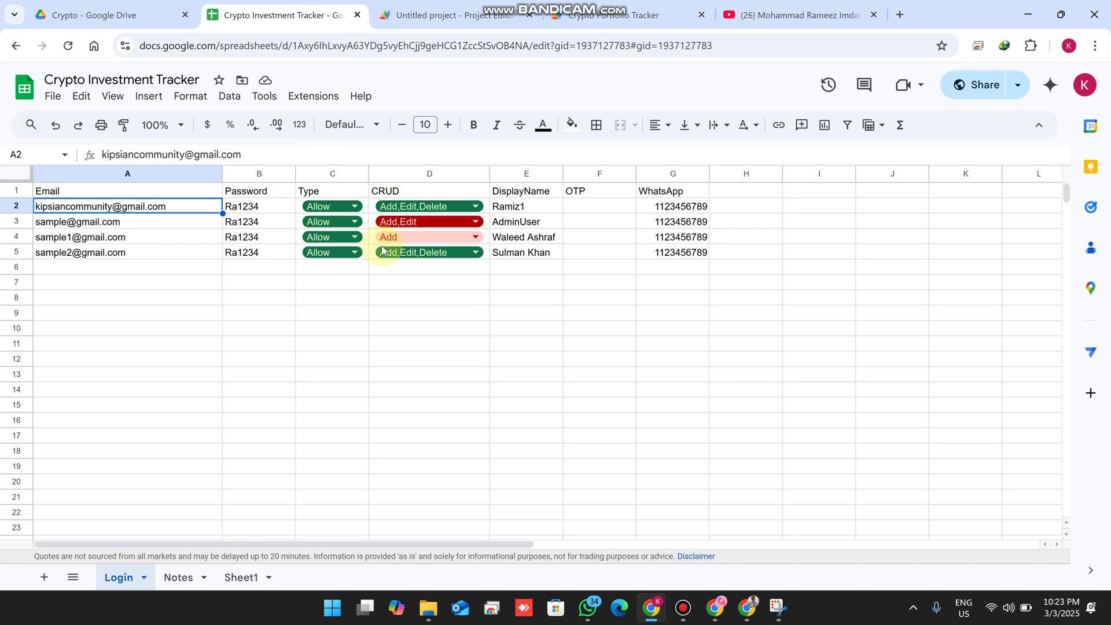
pyautogui.click(444, 297)
pyautogui.moveTo(444, 297); pyautogui.dragTo(428, 198)
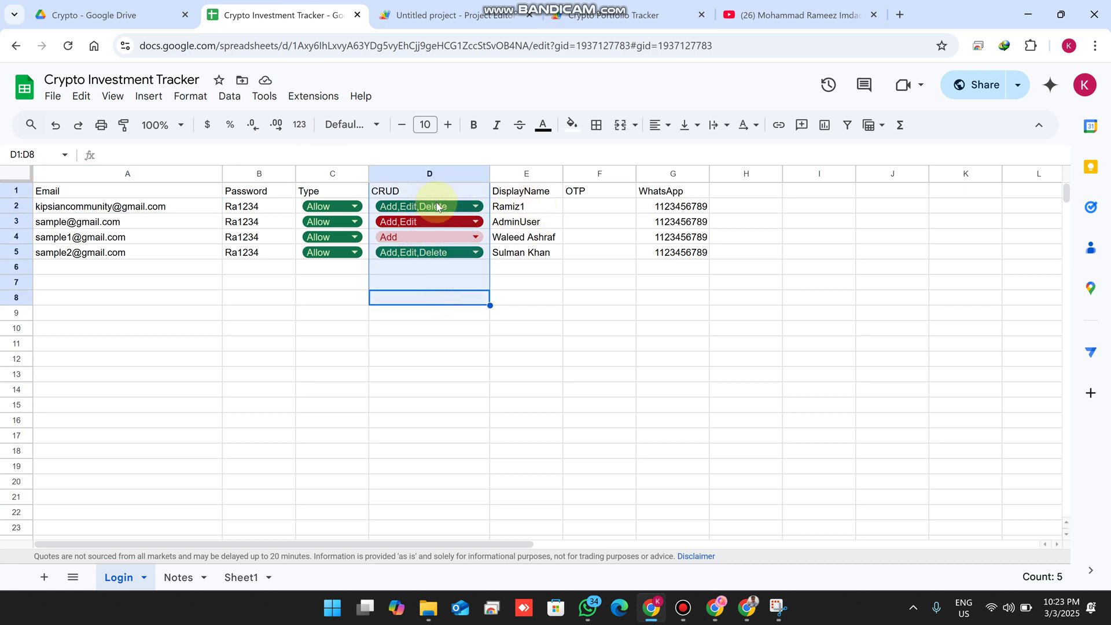
# Return to the Crypto Portfolio Tracker, acknowledge the login message, and dismiss the Apps Script notice banner.
pyautogui.click(614, 15)
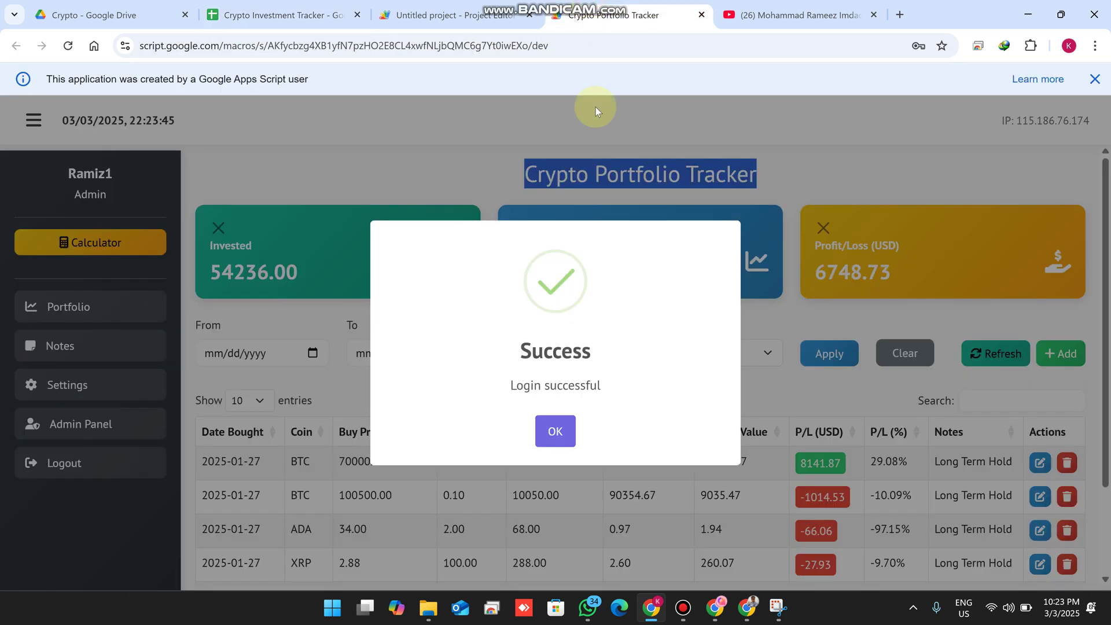
pyautogui.click(573, 431)
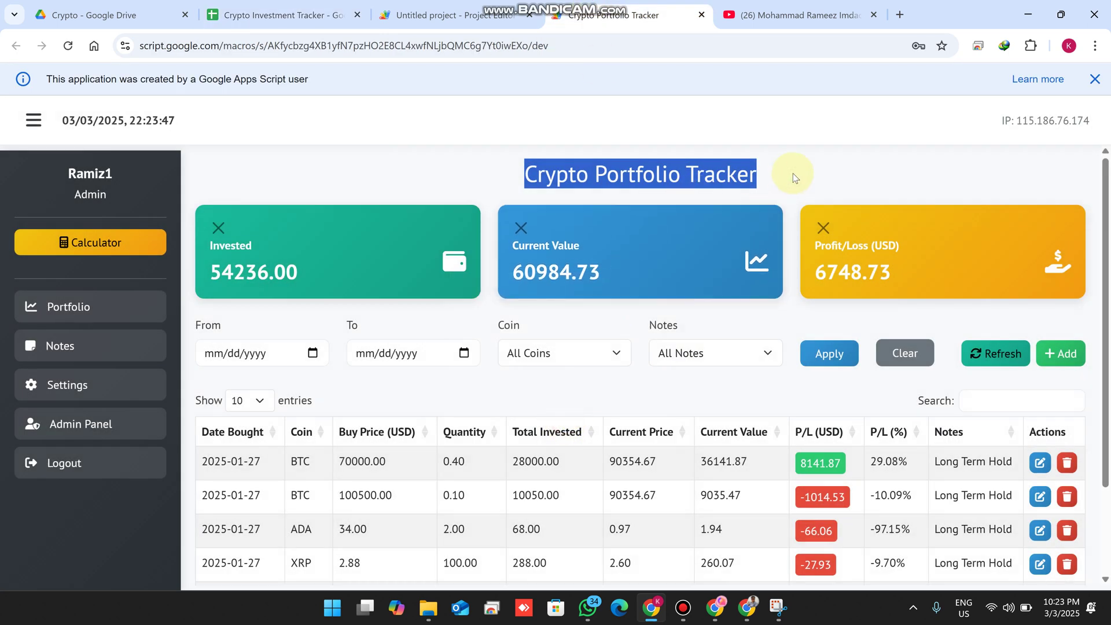
pyautogui.click(1096, 79)
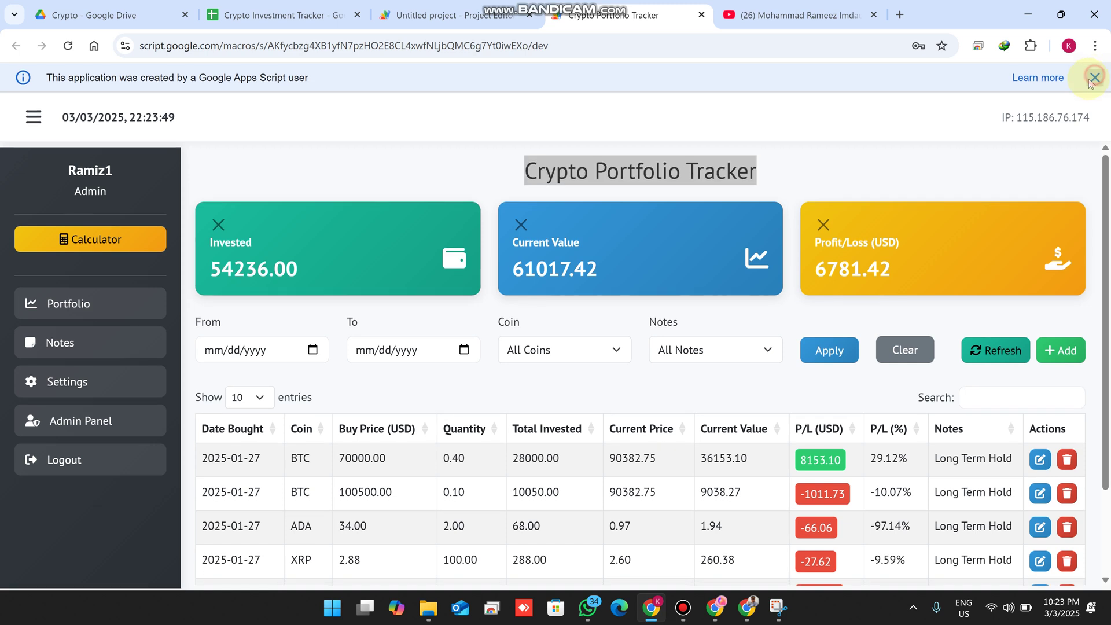
pyautogui.click(122, 168)
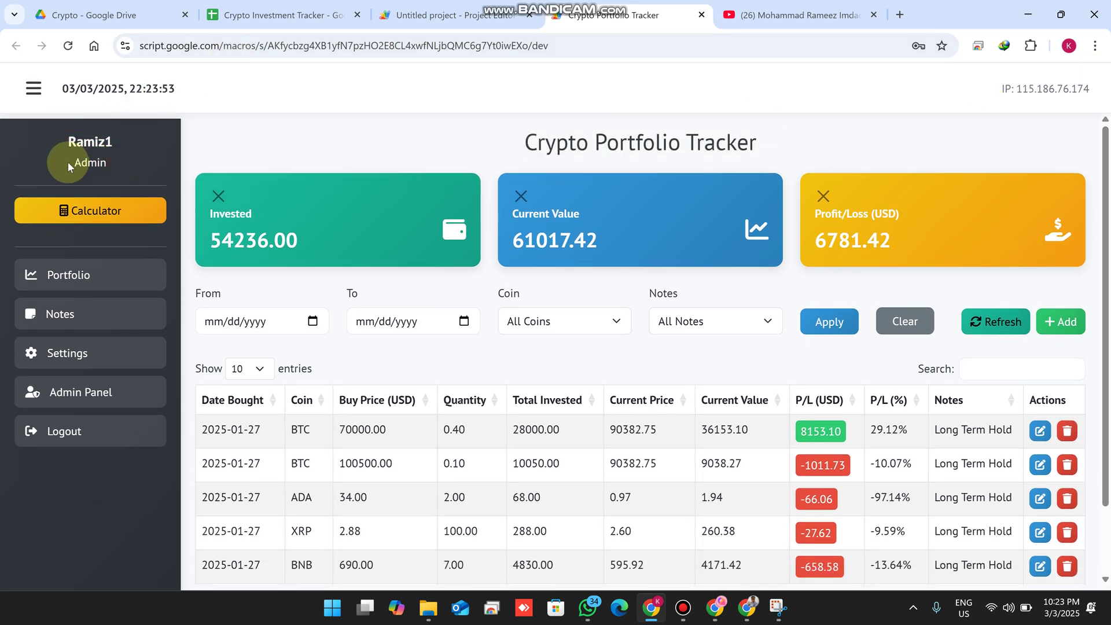
# Review the portfolio table and the Invested, Current Value and Profit/Loss summary cards.
pyautogui.scroll(-3, 534, 410)
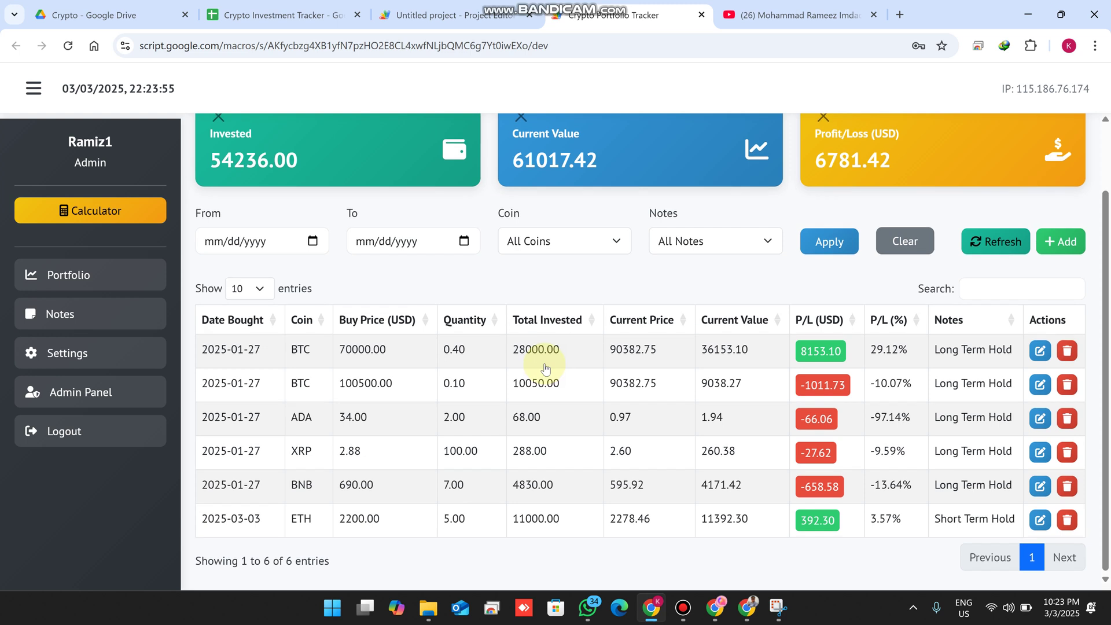
pyautogui.scroll(3, 524, 377)
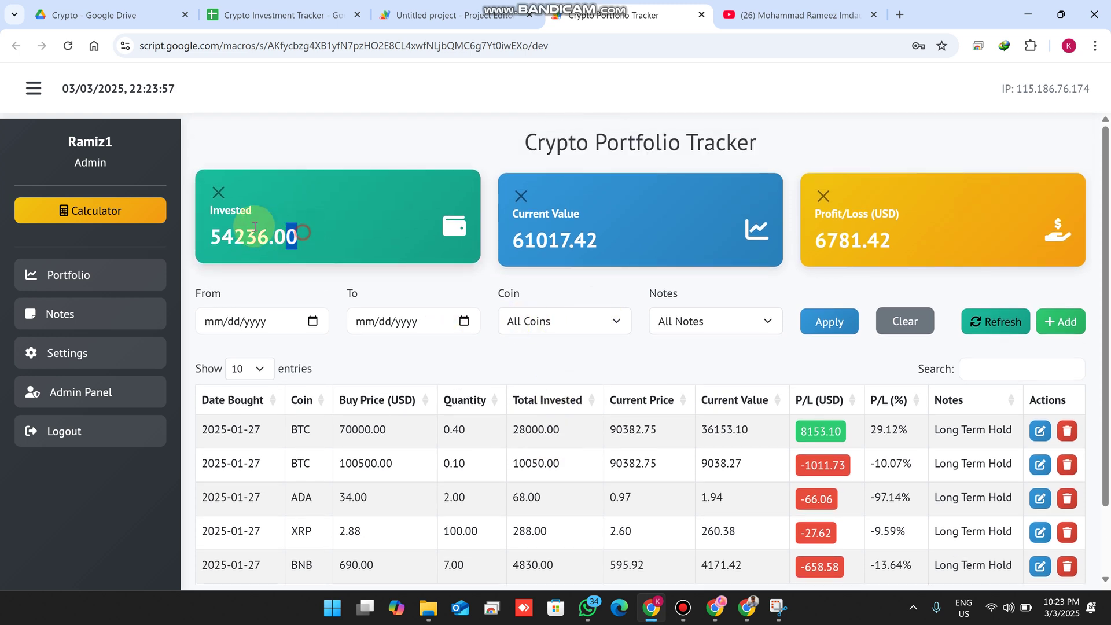
pyautogui.doubleClick(231, 214)
pyautogui.doubleClick(546, 210)
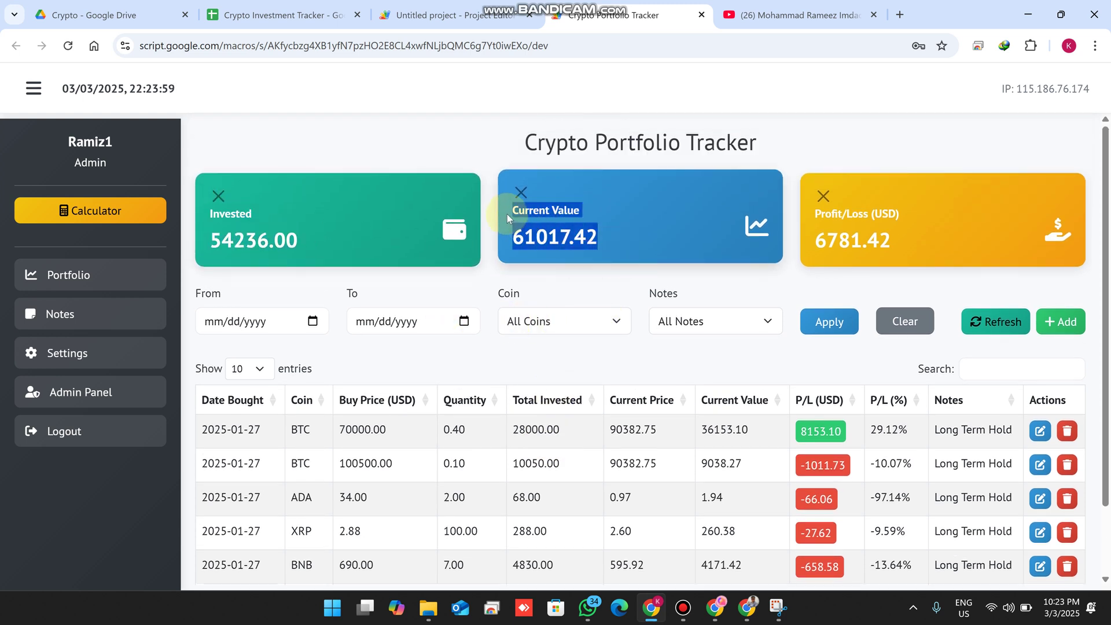
pyautogui.click(911, 245)
pyautogui.tripleClick(845, 220)
# Delete the ETH entry from the portfolio table and acknowledge the deletion.
pyautogui.scroll(-2, 961, 359)
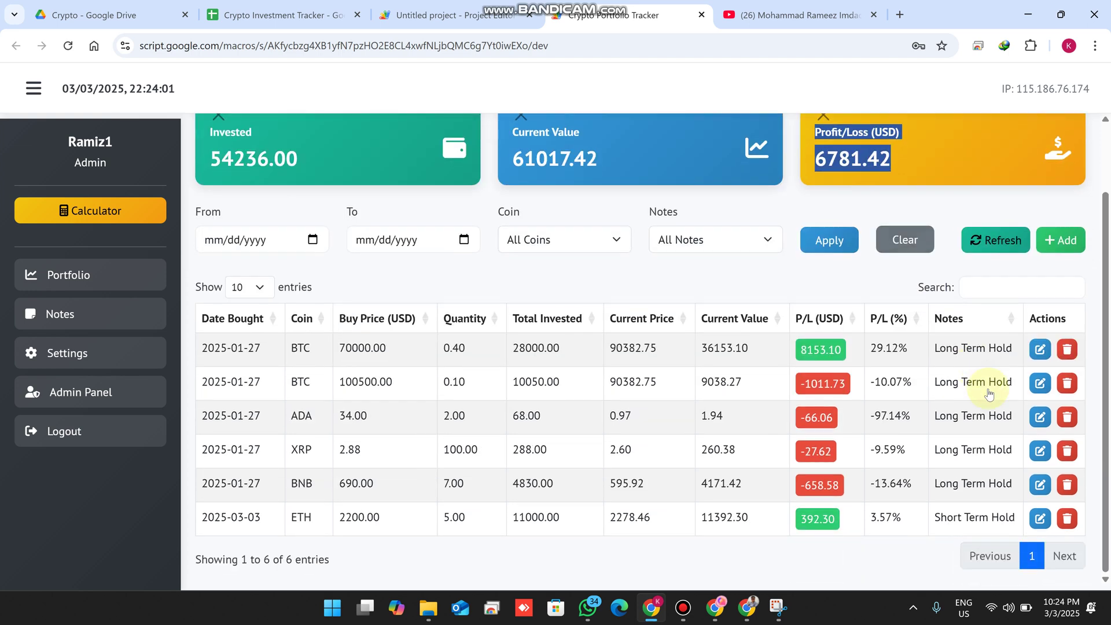
pyautogui.click(1068, 518)
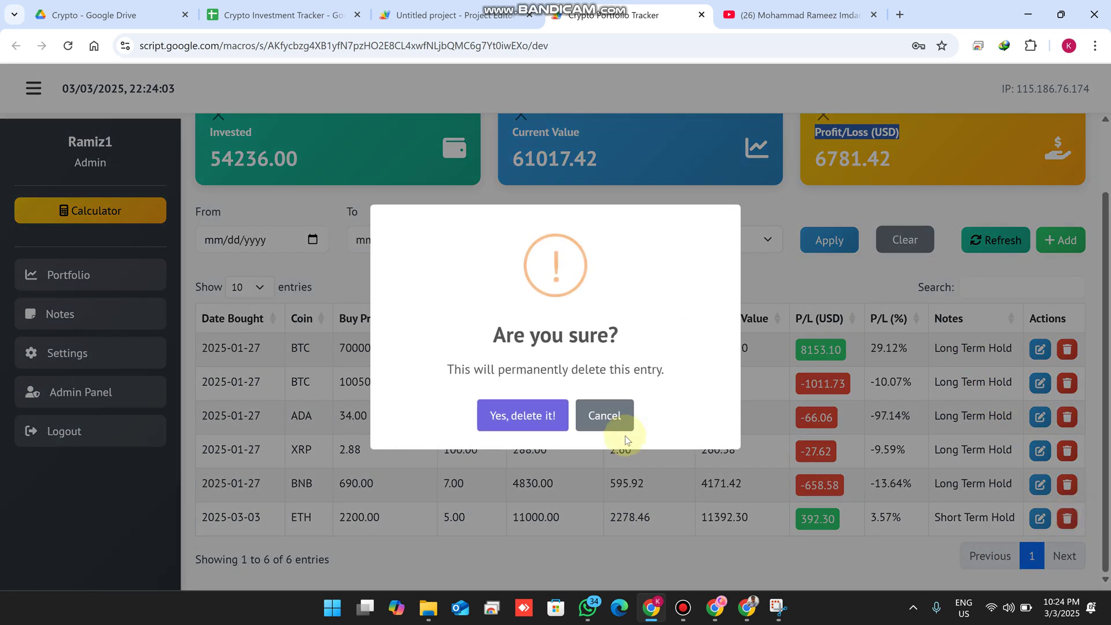
pyautogui.click(508, 418)
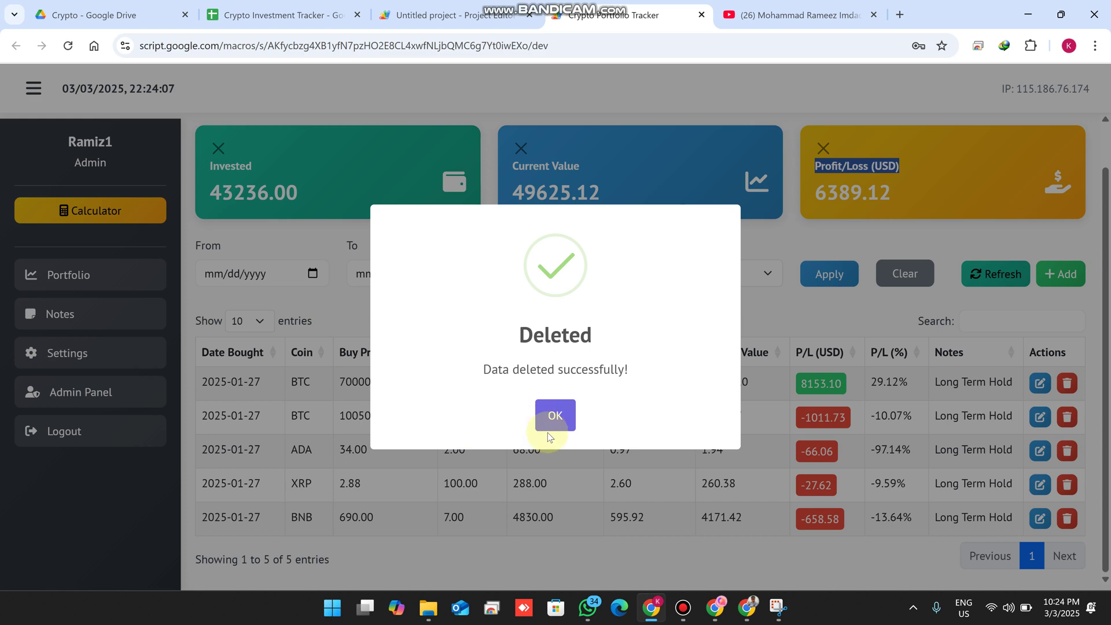
pyautogui.click(572, 421)
# Check the coin entries on Sheet1 of the Crypto Investment Tracker spreadsheet, and return to the portfolio tracker.
pyautogui.click(281, 14)
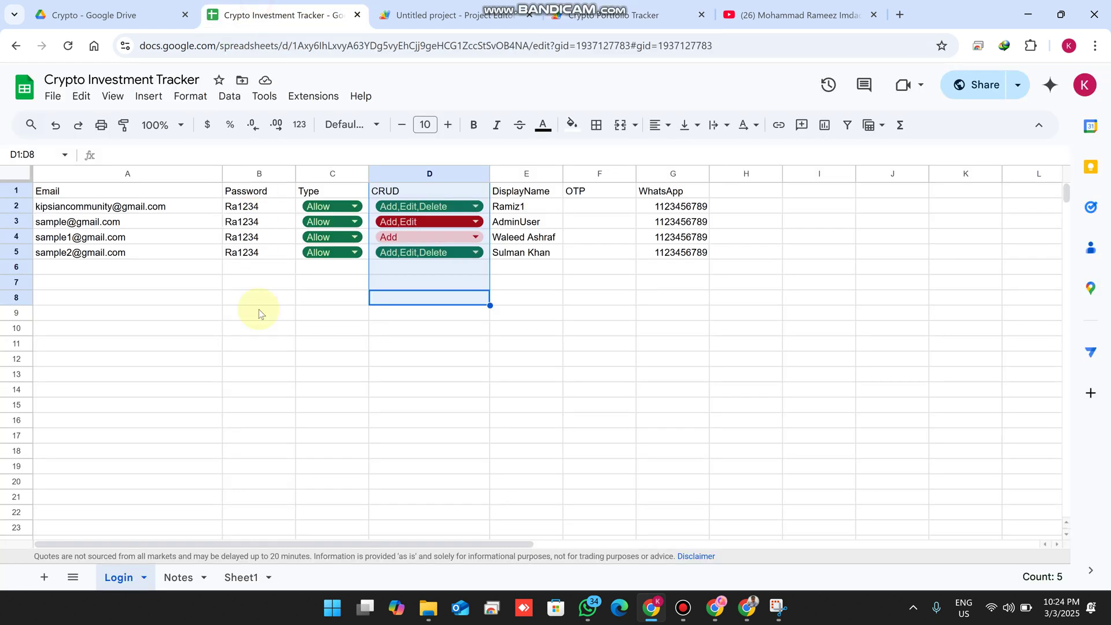
pyautogui.click(240, 577)
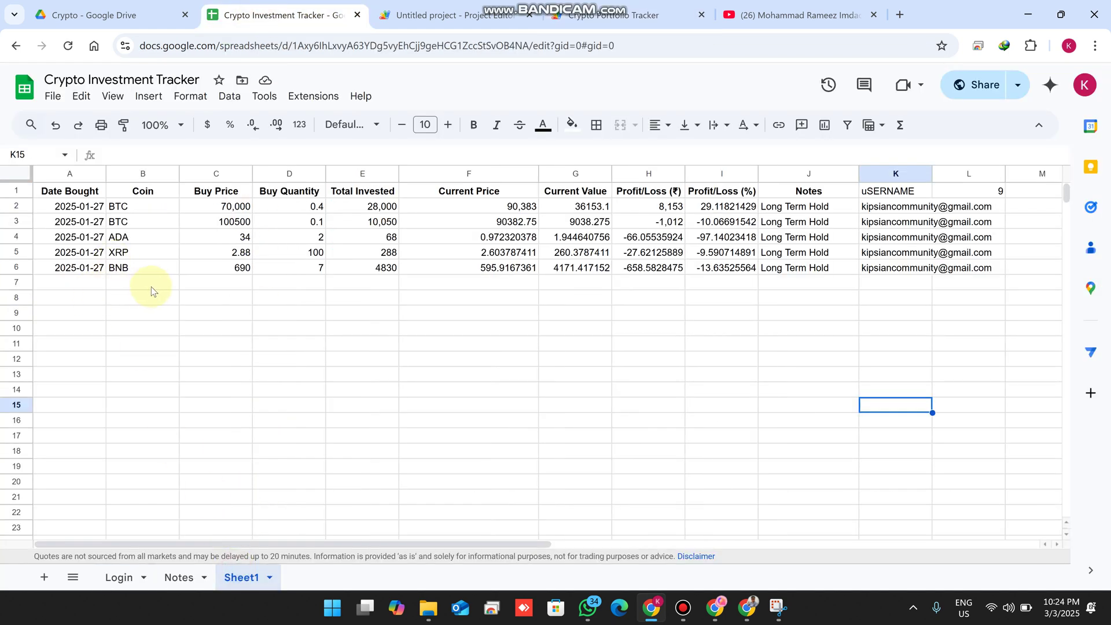
pyautogui.click(580, 7)
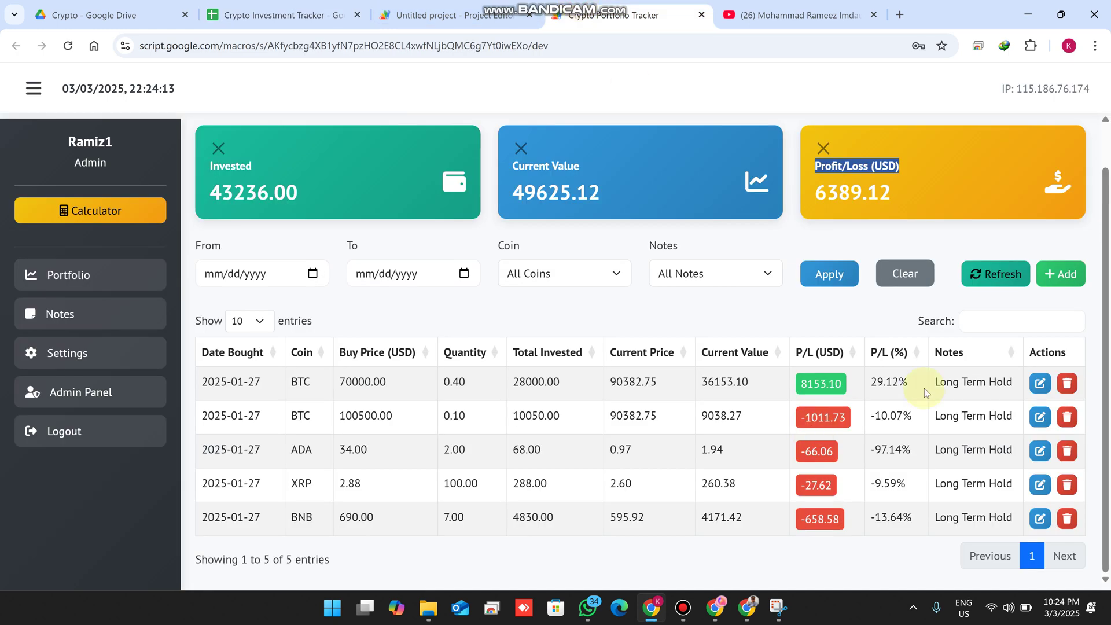
# Add a portfolio entry dated 03/03/2025 for ETH with buy price 2200, quantity 3 and the note "ETH is Buy For Log Term".
pyautogui.click(1053, 276)
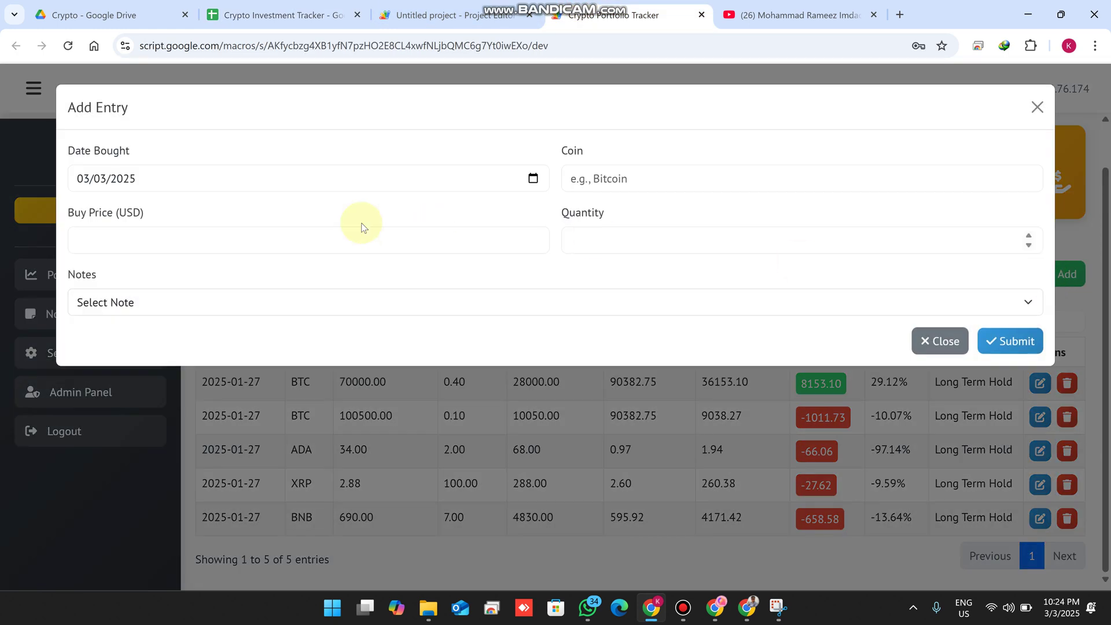
pyautogui.click(598, 180)
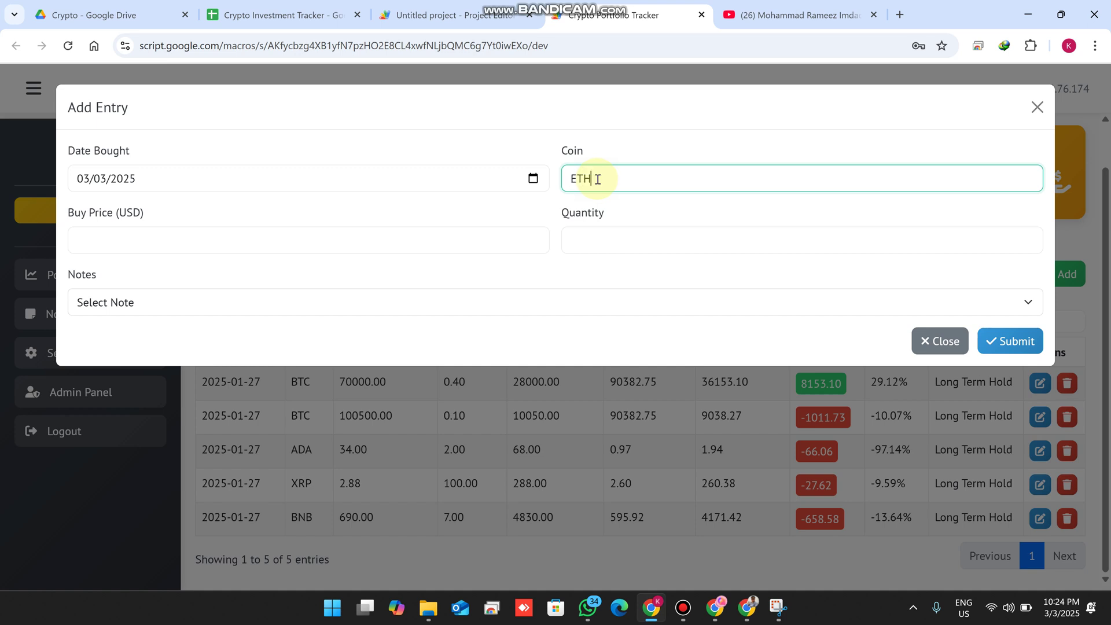
pyautogui.click(174, 226)
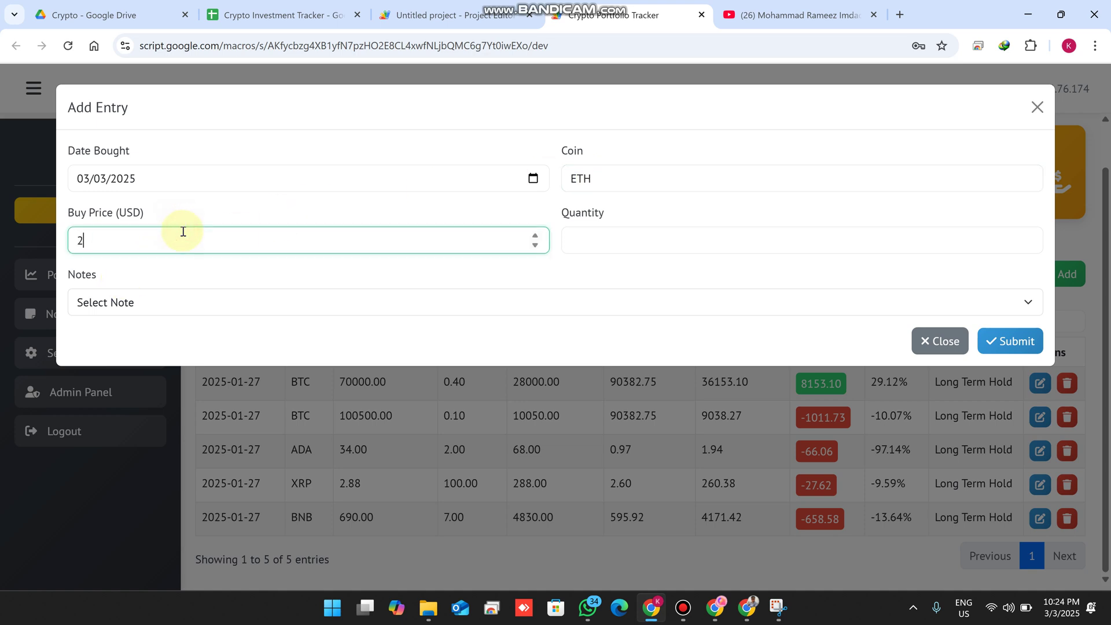
pyautogui.click(604, 250)
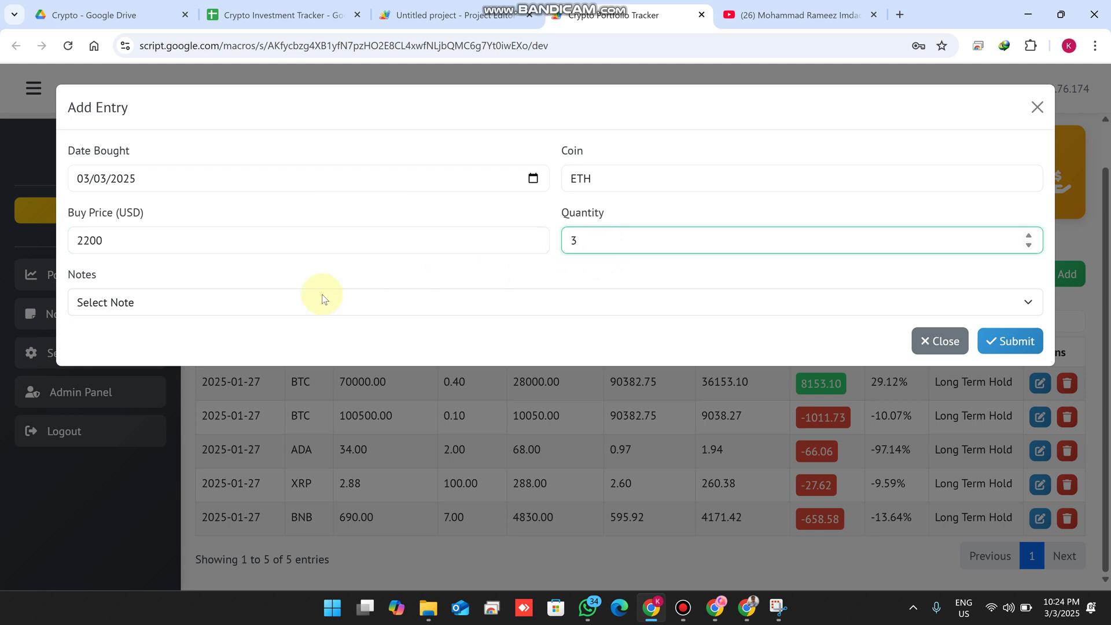
pyautogui.click(173, 298)
pyautogui.click(145, 431)
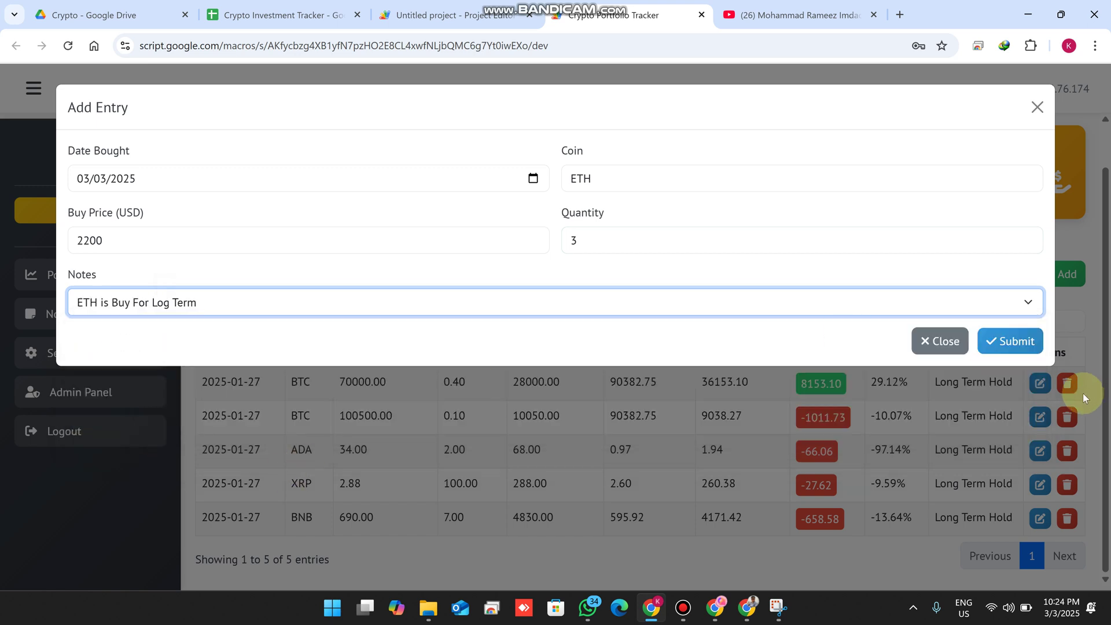
pyautogui.click(1015, 342)
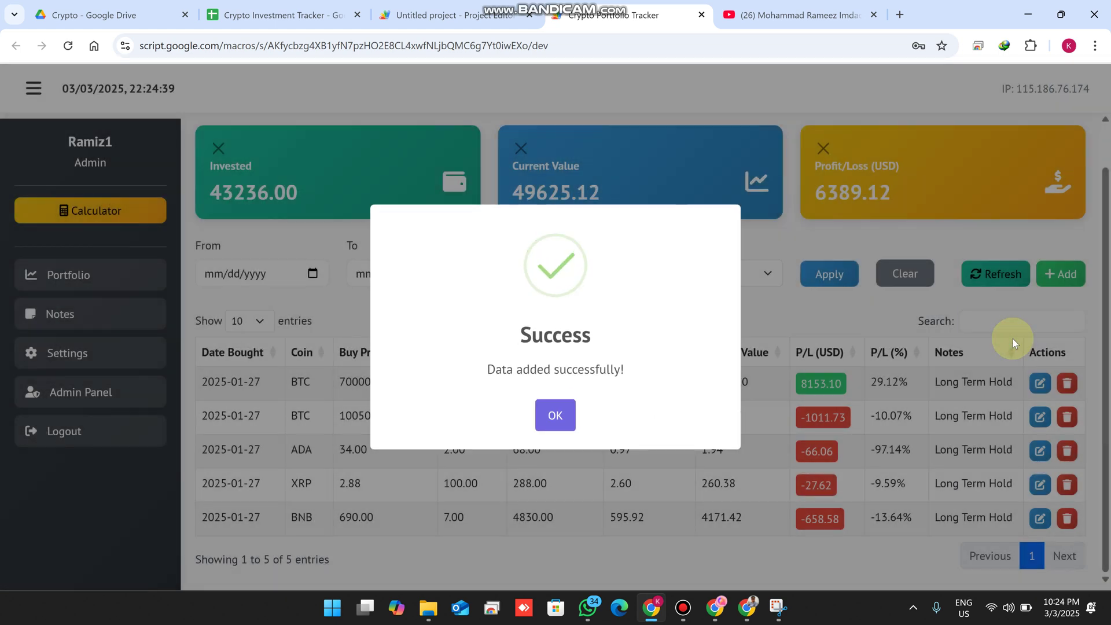
pyautogui.click(554, 415)
pyautogui.scroll(-1, 778, 455)
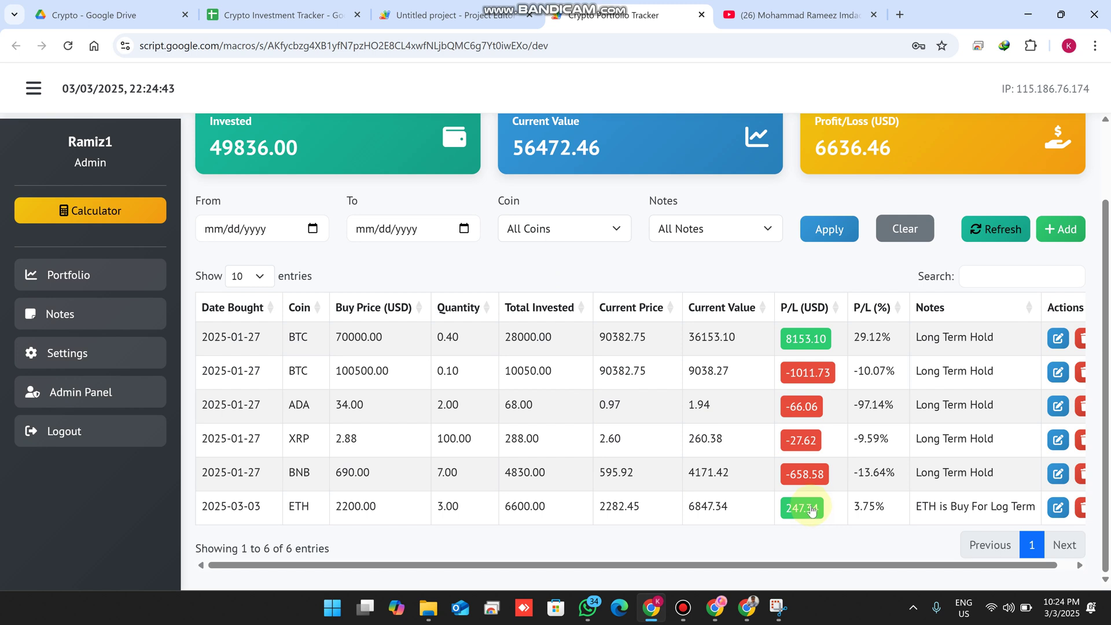
pyautogui.moveTo(956, 565); pyautogui.dragTo(970, 566)
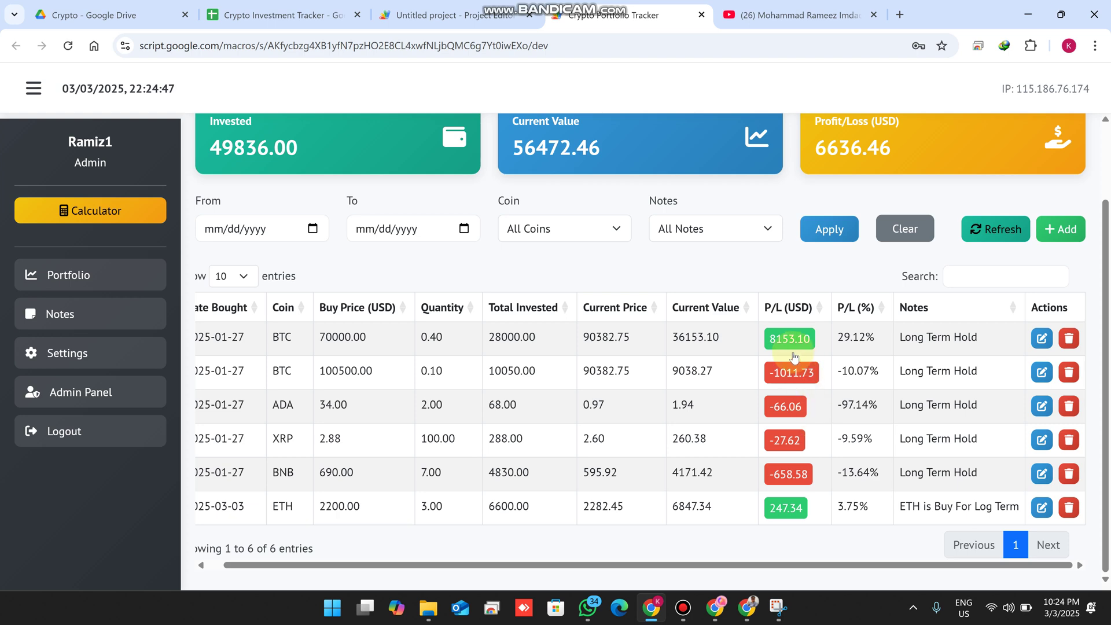
# Open a blank Add Entry form, review its Date Bought and Buy Price fields, and close it without submitting.
pyautogui.click(1056, 233)
pyautogui.click(134, 152)
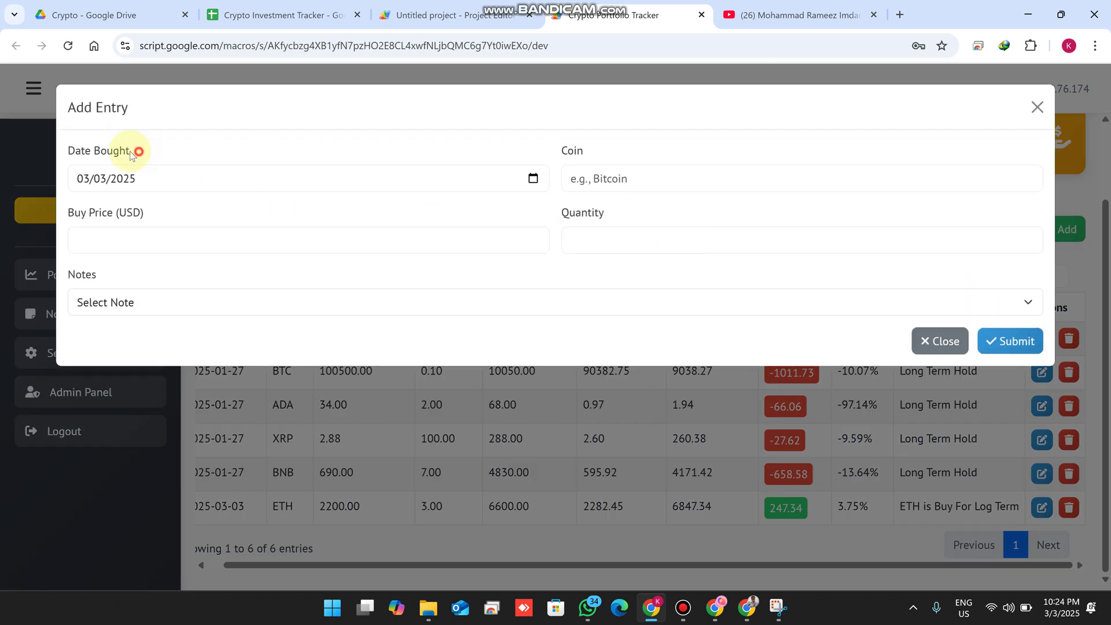
pyautogui.tripleClick(134, 153)
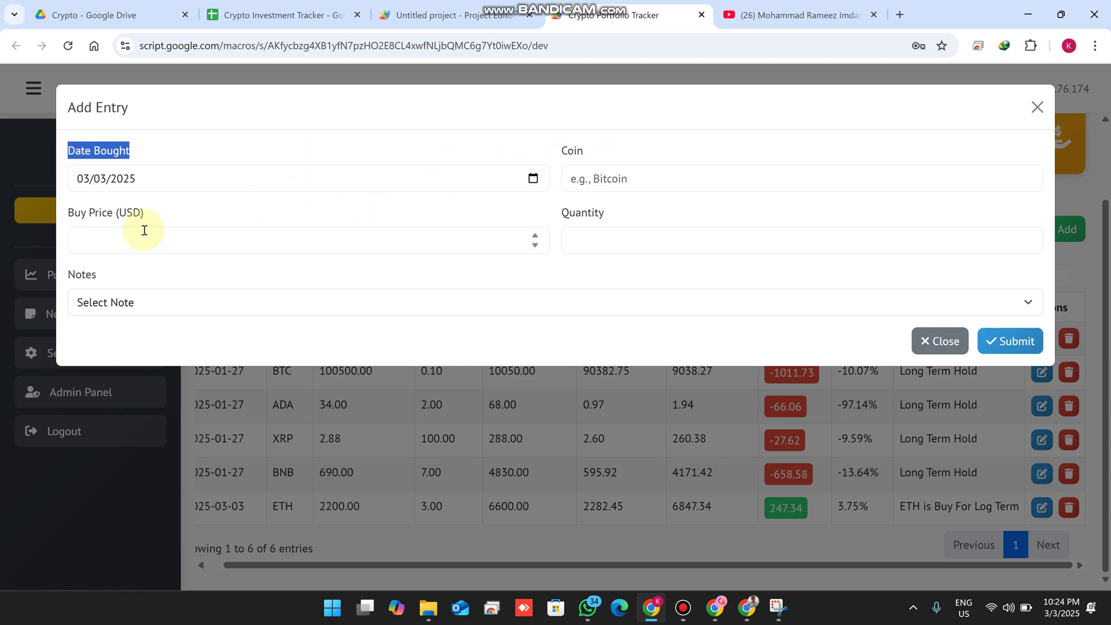
pyautogui.tripleClick(134, 213)
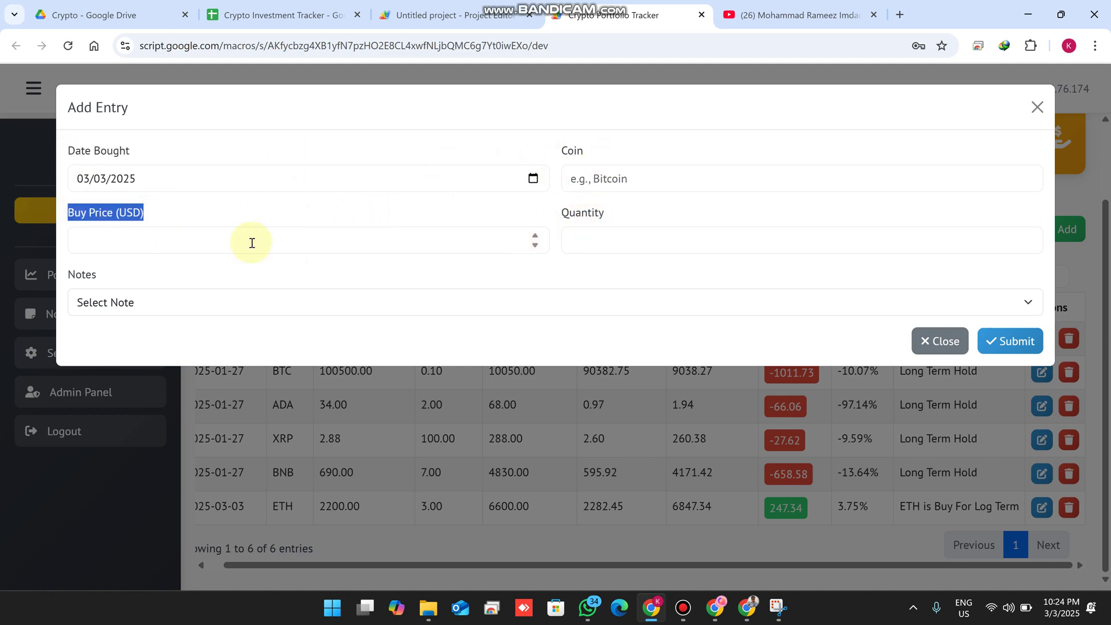
pyautogui.click(932, 340)
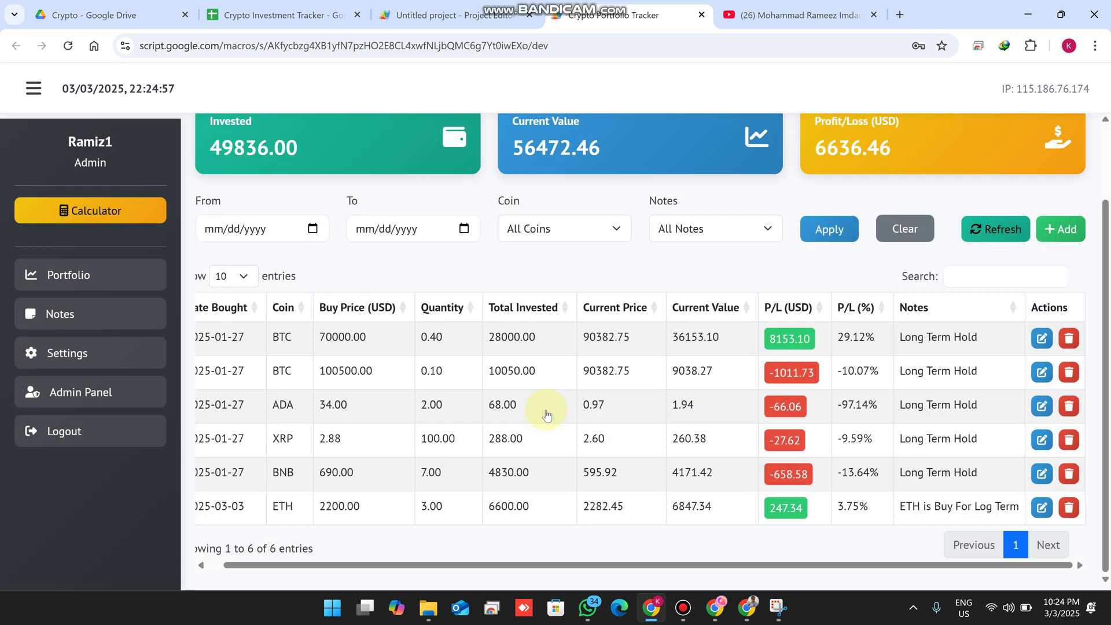
# Review the portfolio table's columns from Date Bought onward and the ETH row's Total Invested value.
pyautogui.moveTo(459, 565); pyautogui.dragTo(409, 566)
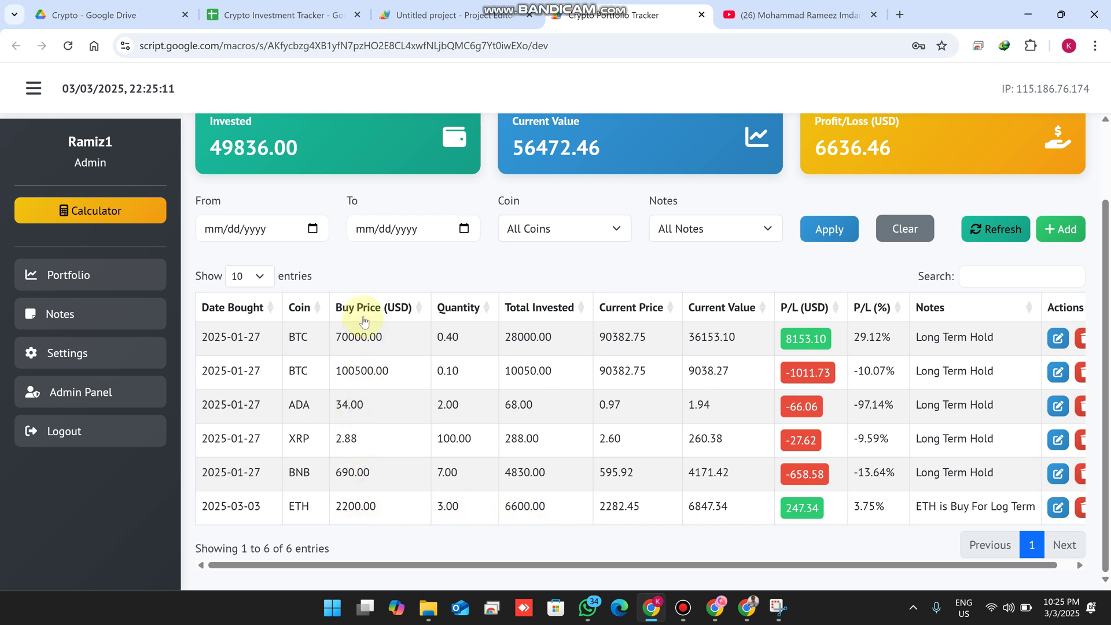
pyautogui.tripleClick(537, 512)
pyautogui.click(556, 512)
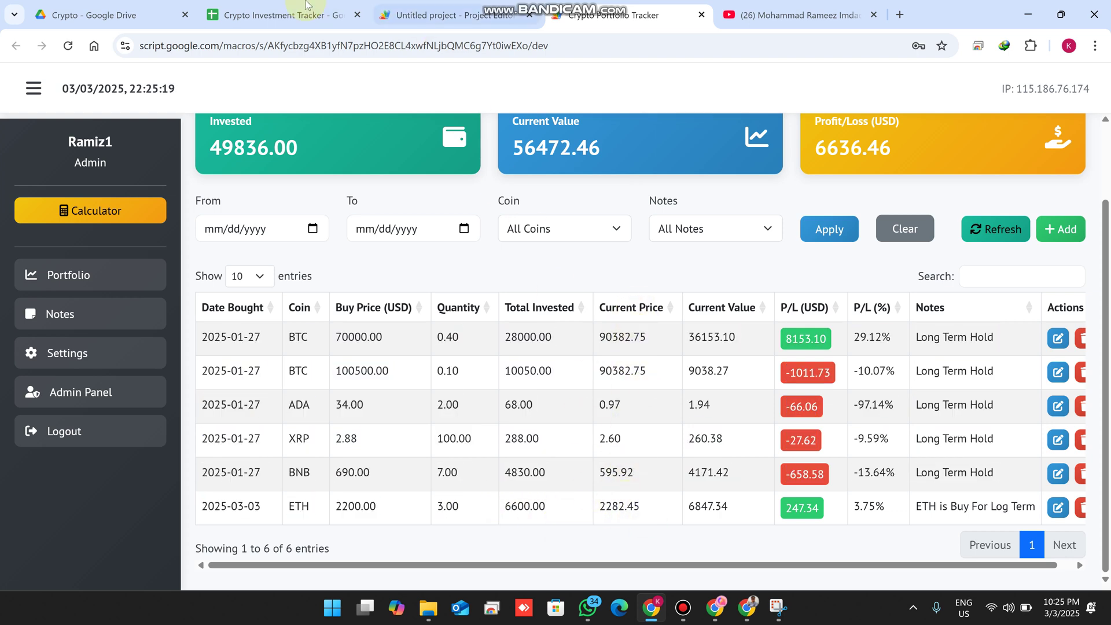
# Check the formula behind the ETH row's Current Price in the Crypto Investment Tracker spreadsheet, and return to the portfolio tracker.
pyautogui.hotkey('ctrl', '2')
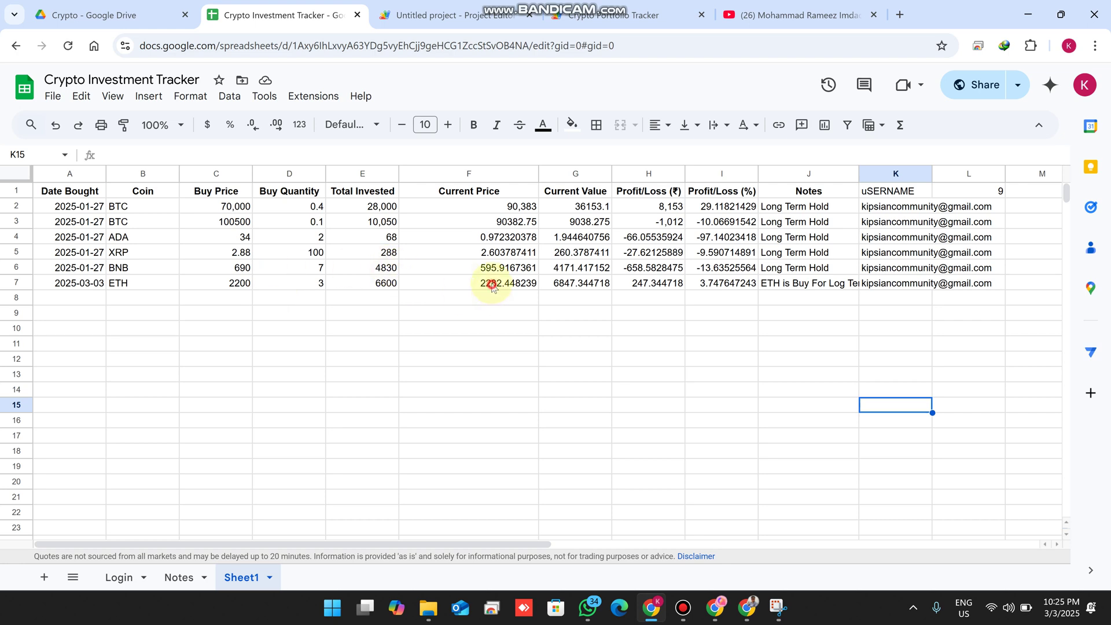
pyautogui.click(492, 286)
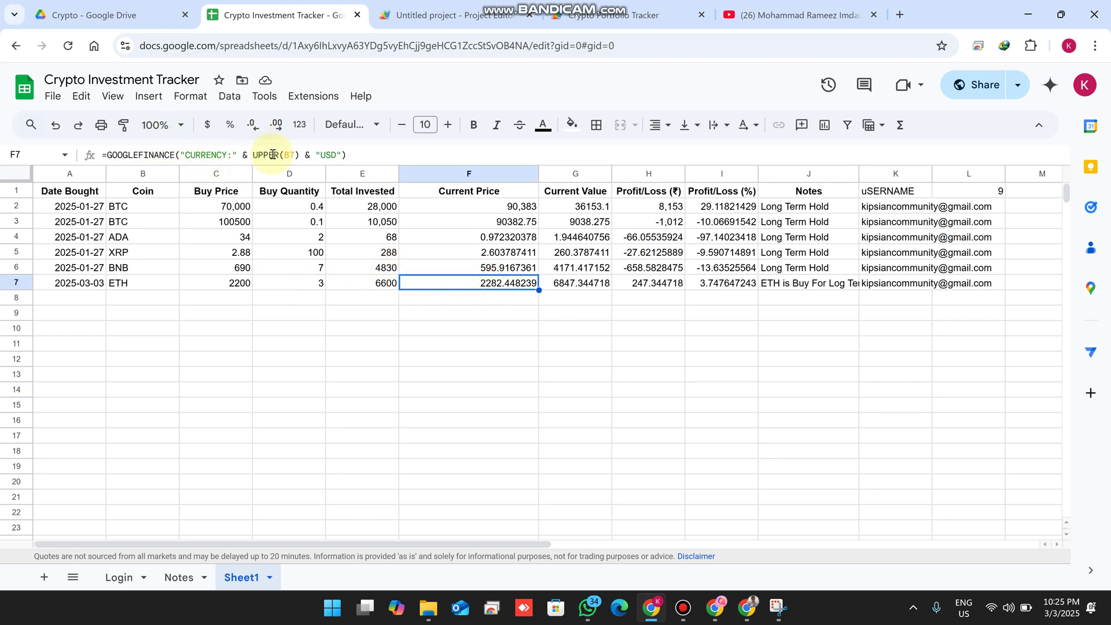
pyautogui.click(443, 15)
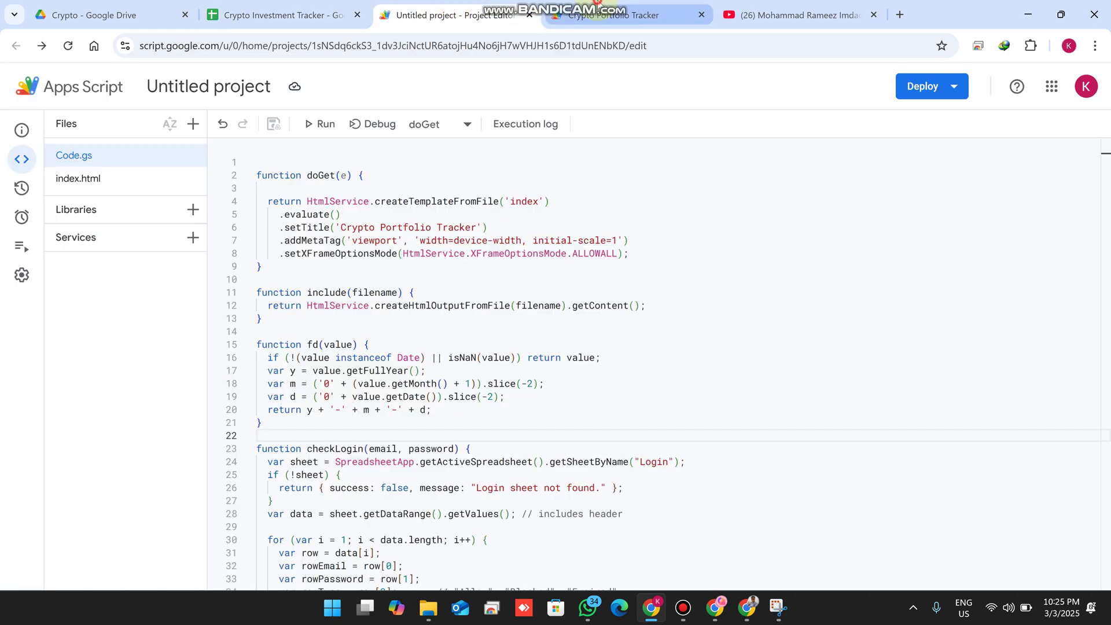
pyautogui.click(602, 13)
# Review the ETH row's Current Price in the portfolio table.
pyautogui.moveTo(641, 508); pyautogui.dragTo(602, 512)
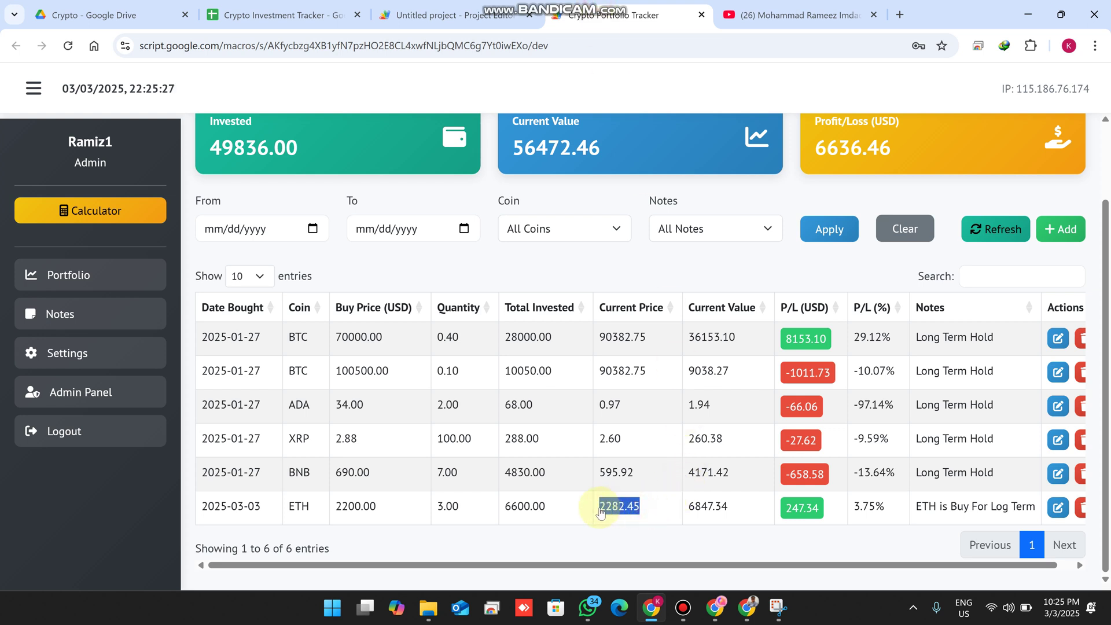
pyautogui.click(601, 516)
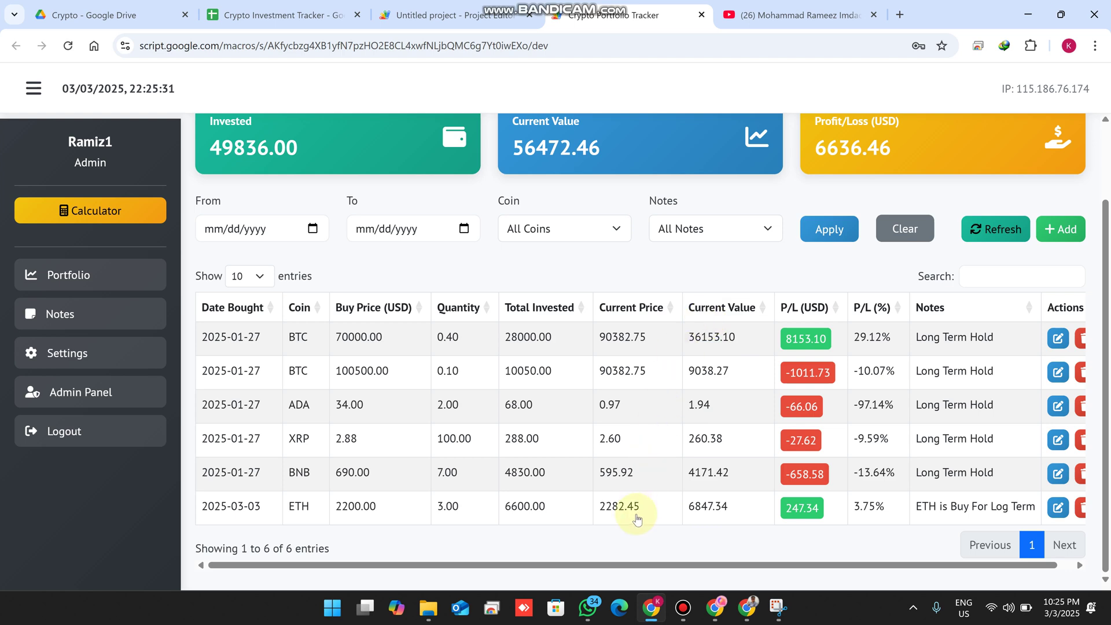
pyautogui.moveTo(637, 518); pyautogui.dragTo(602, 515)
pyautogui.click(362, 521)
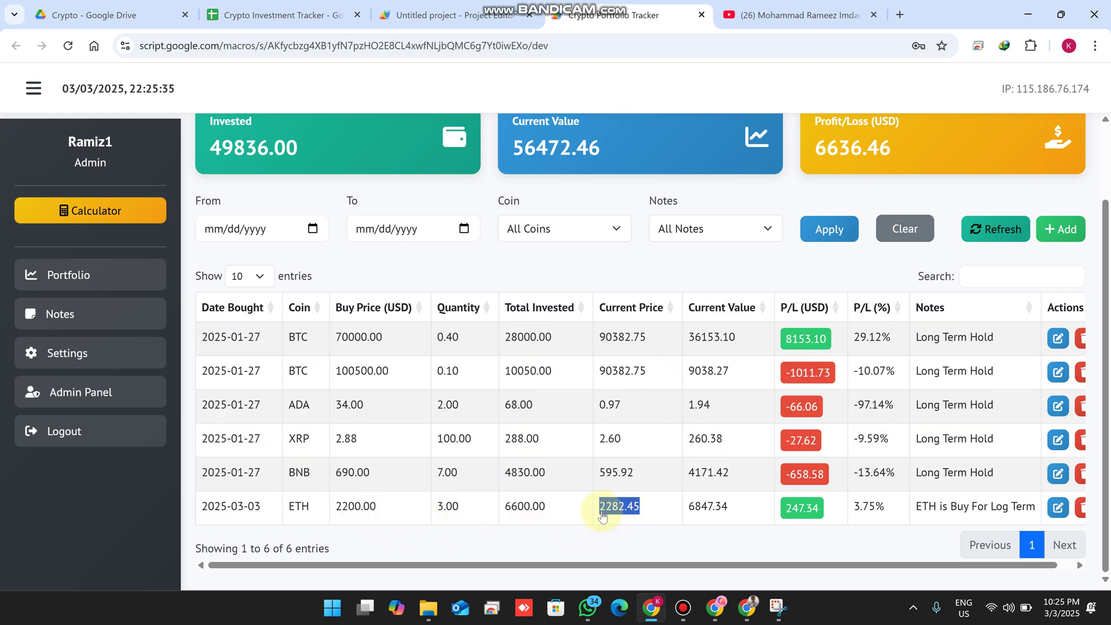
# Compare the ETH row's Current Value with its Total Invested amount.
pyautogui.click(742, 360)
pyautogui.moveTo(732, 511); pyautogui.dragTo(691, 520)
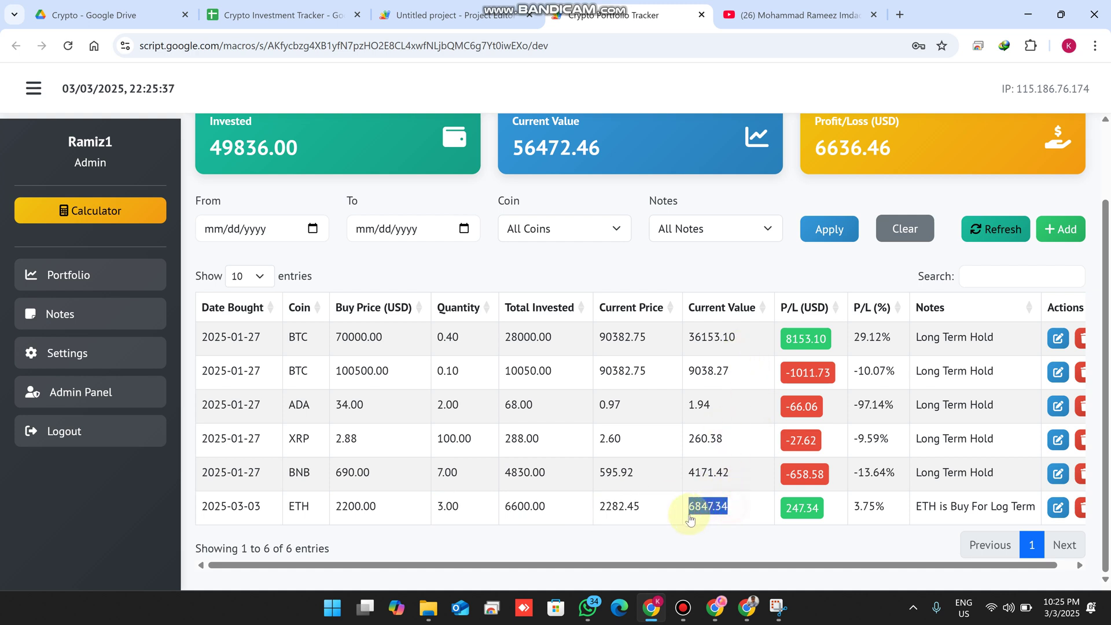
pyautogui.click(690, 520)
pyautogui.moveTo(547, 508); pyautogui.dragTo(507, 516)
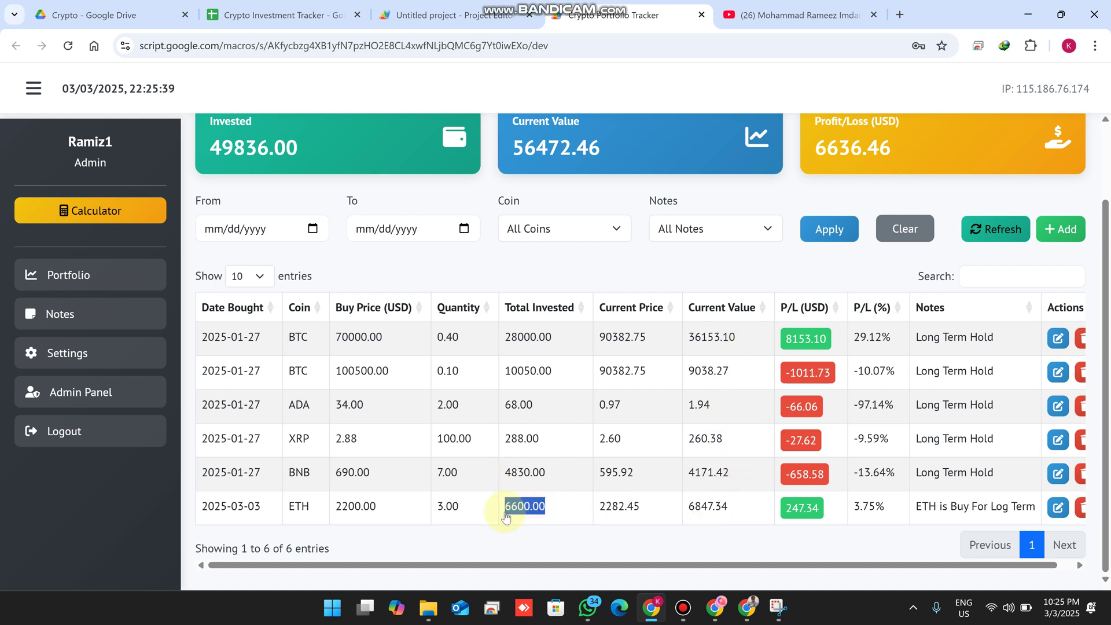
pyautogui.click(507, 521)
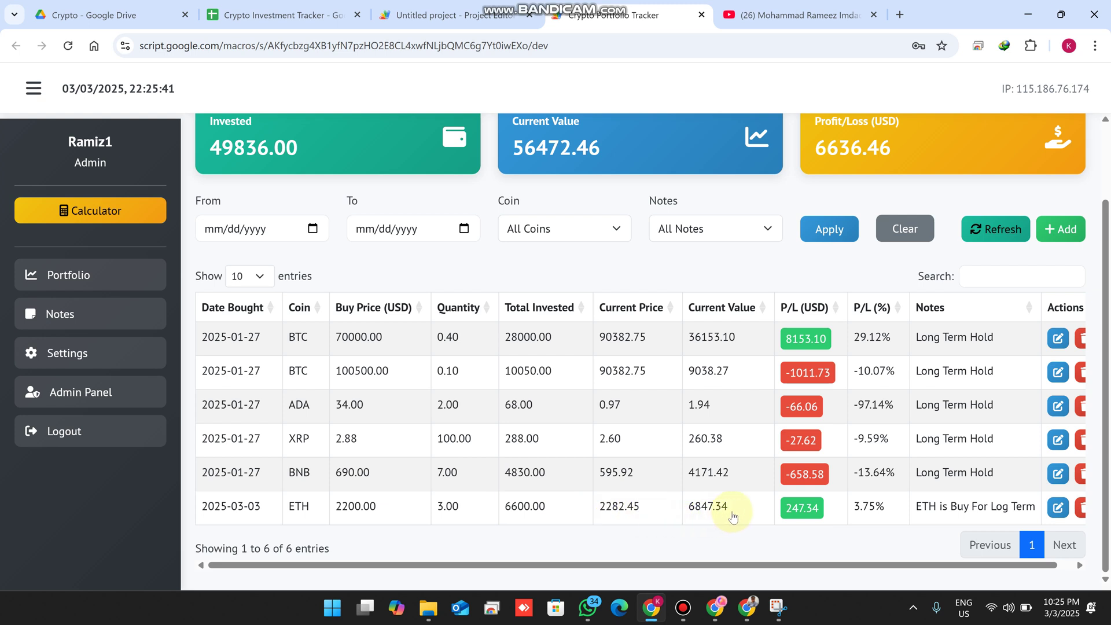
pyautogui.moveTo(733, 516); pyautogui.dragTo(690, 519)
pyautogui.click(690, 519)
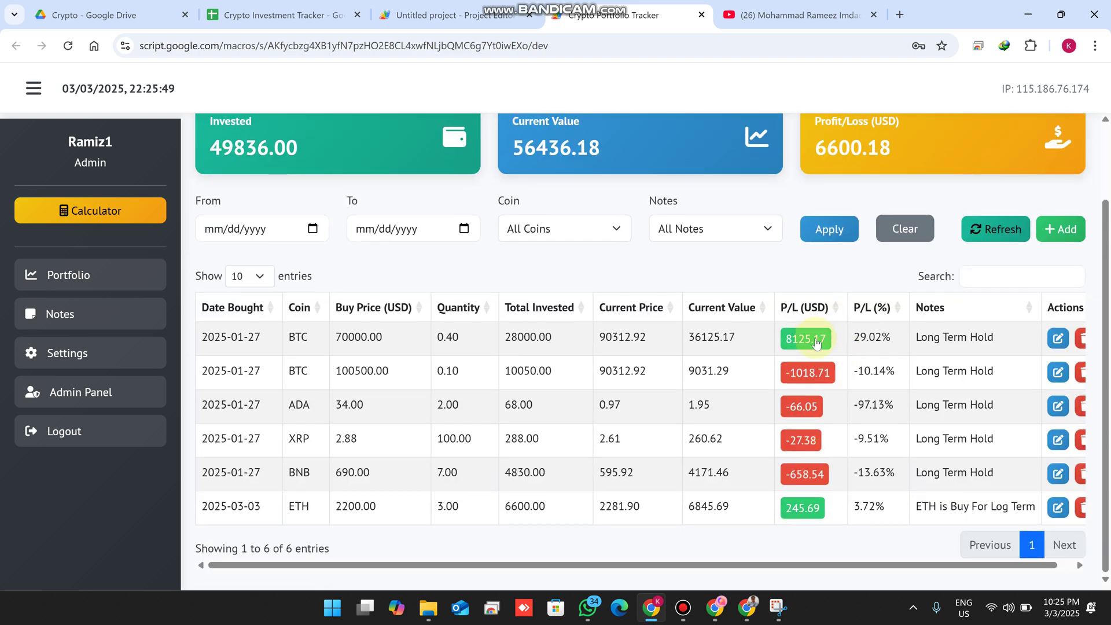
# Compare the Buy Price, Current Price and P/L of the BTC entry bought at 70000.00.
pyautogui.moveTo(382, 338); pyautogui.dragTo(336, 342)
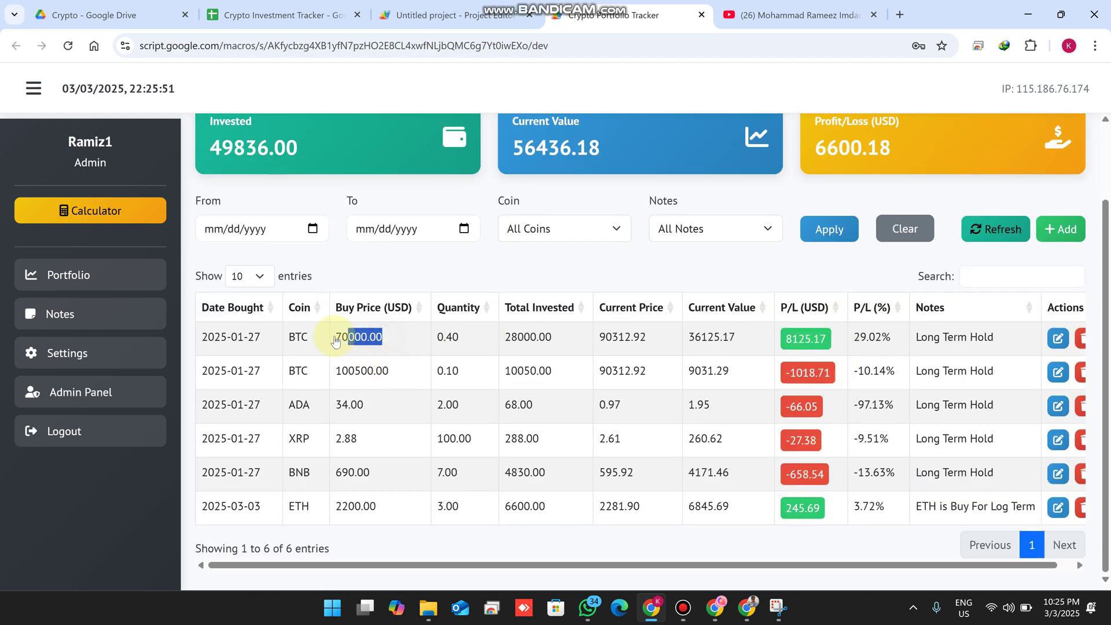
pyautogui.click(337, 343)
pyautogui.moveTo(648, 347); pyautogui.dragTo(603, 342)
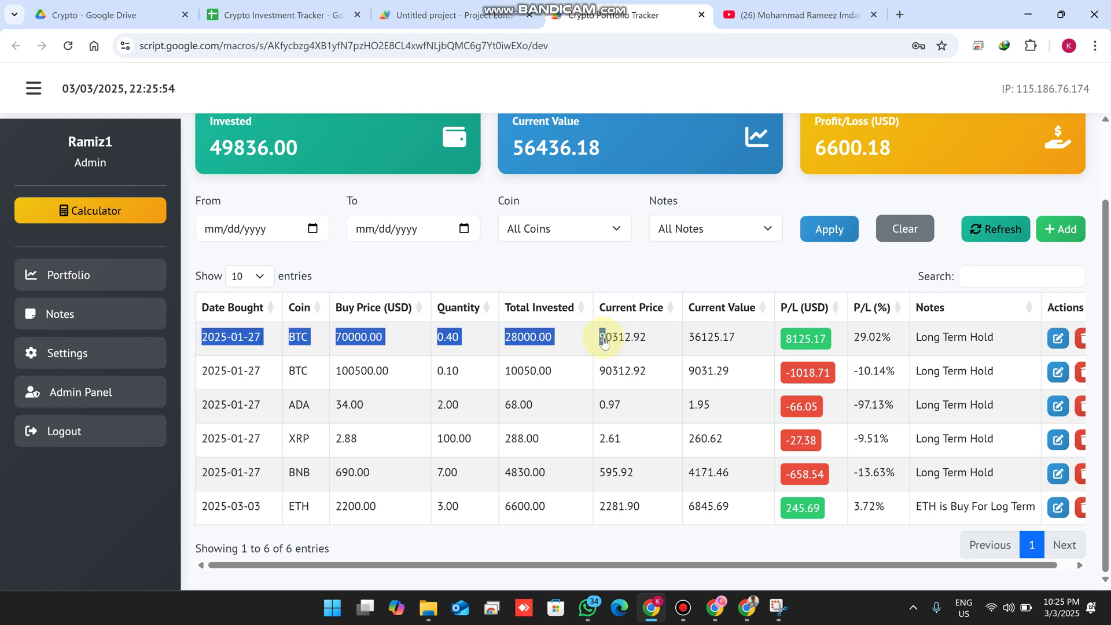
pyautogui.click(805, 341)
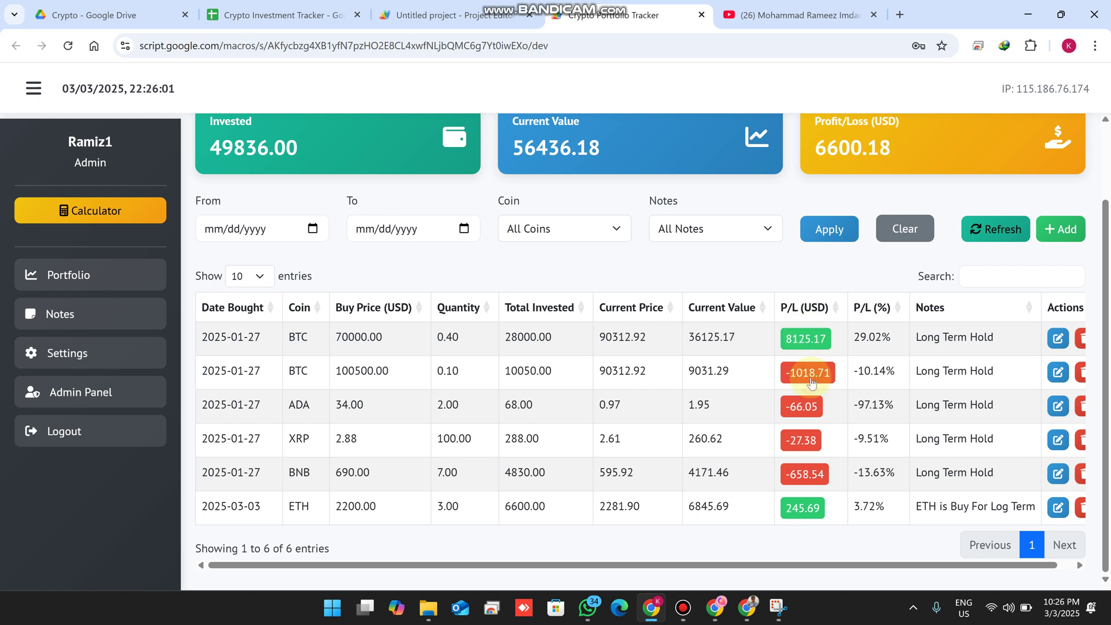
pyautogui.scroll(2, 988, 377)
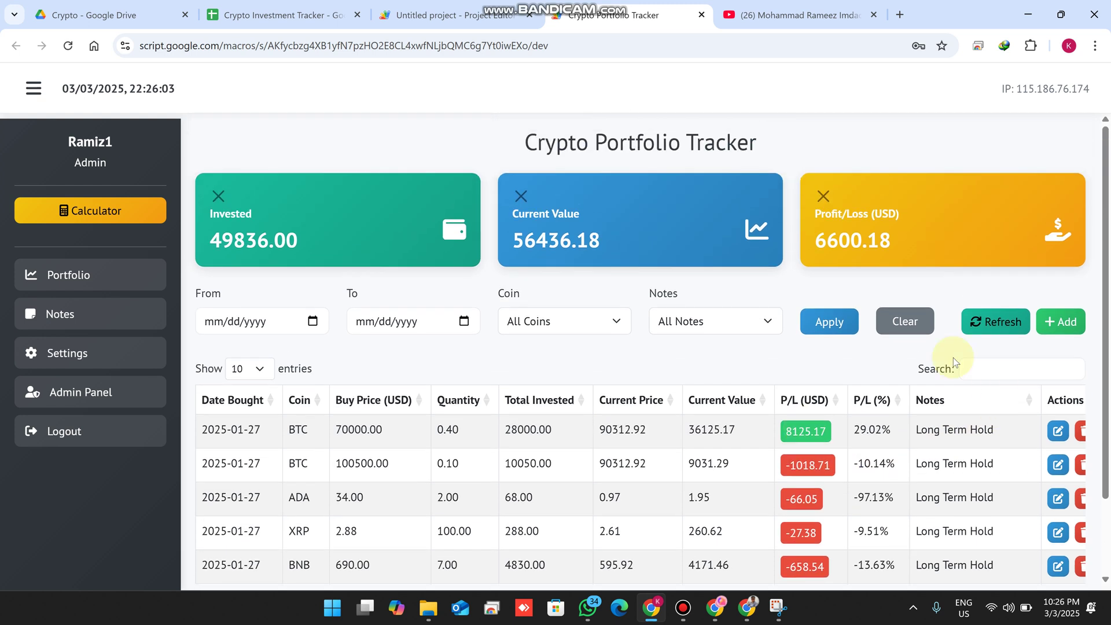
# Filter the portfolio to dates from 03/03/2025 to 03/04/2025, and clear the filter.
pyautogui.click(313, 322)
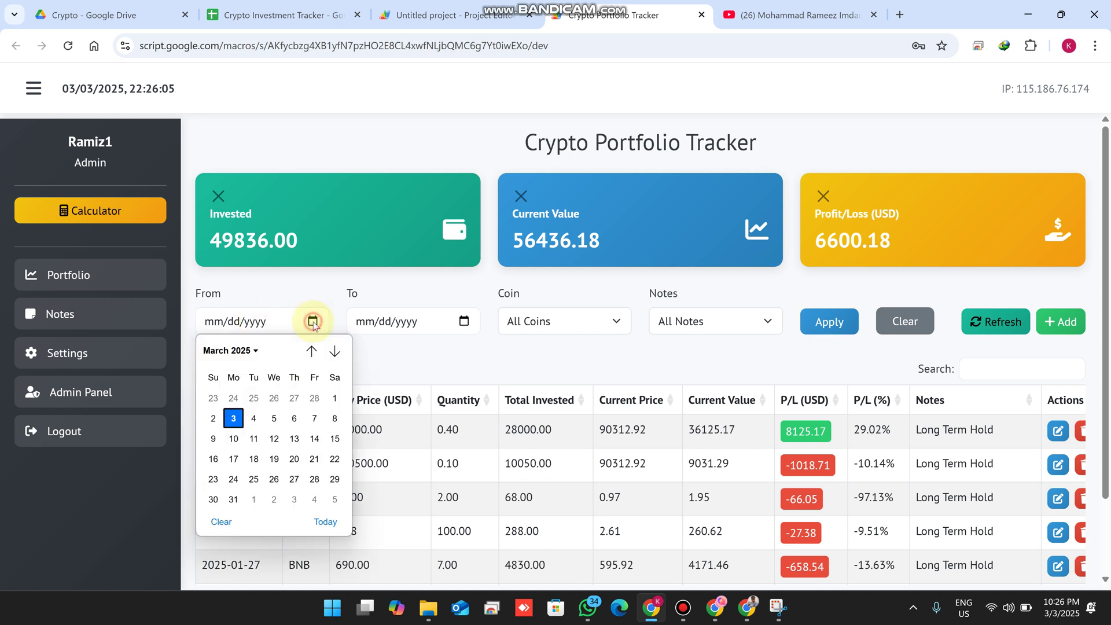
pyautogui.click(234, 420)
pyautogui.click(462, 321)
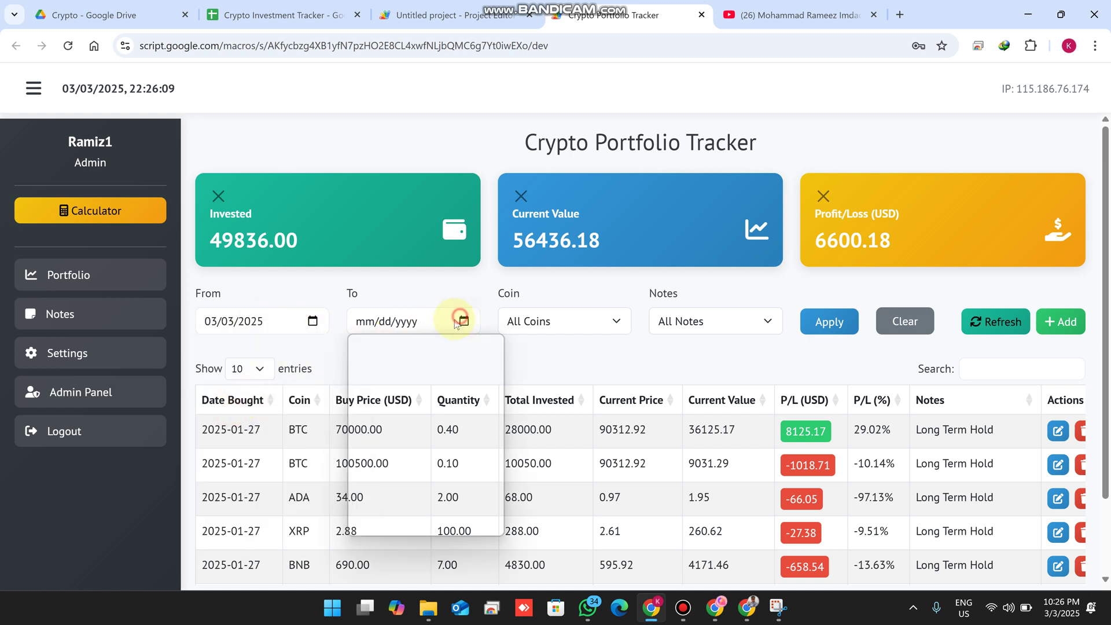
pyautogui.click(405, 417)
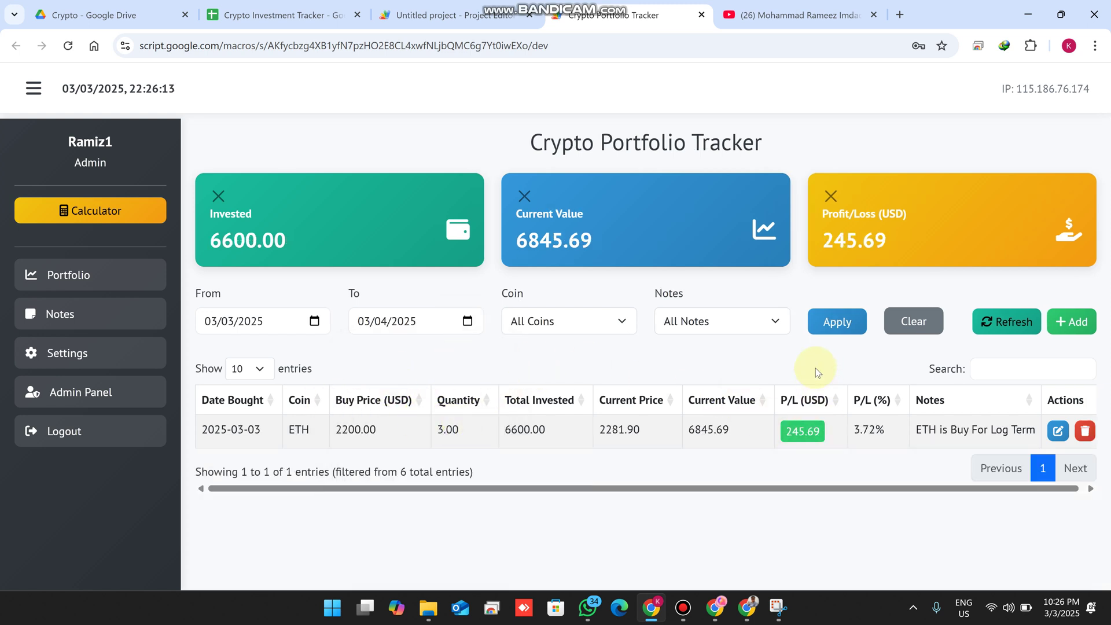
pyautogui.click(894, 322)
# Filter the portfolio by the coin ETH and reset it to All Coins, and review the Notes filter's options.
pyautogui.click(571, 333)
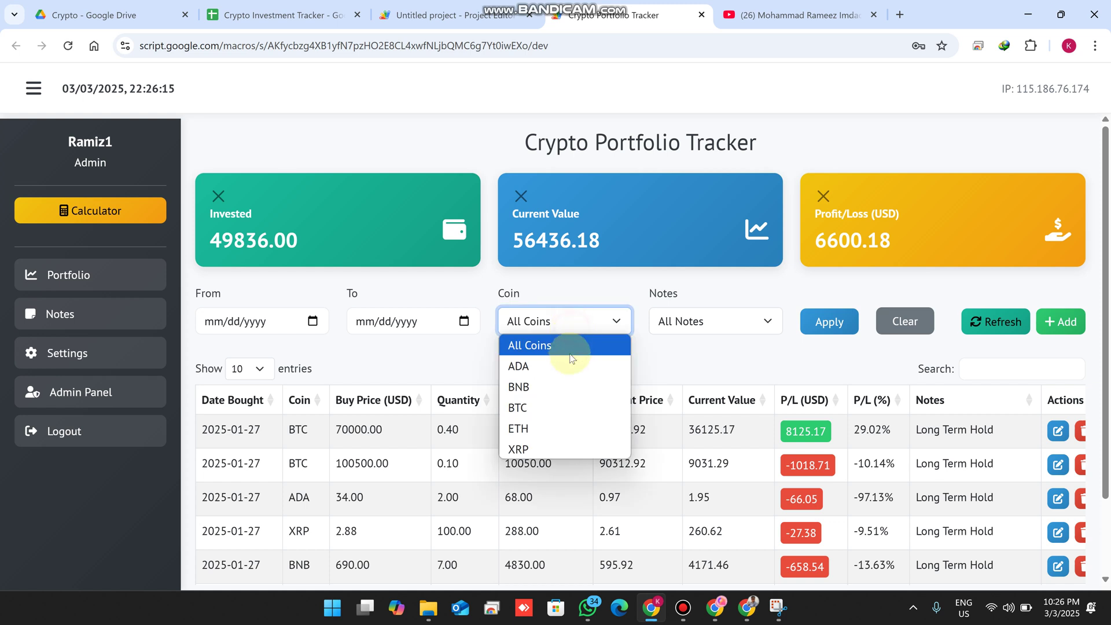
pyautogui.click(547, 430)
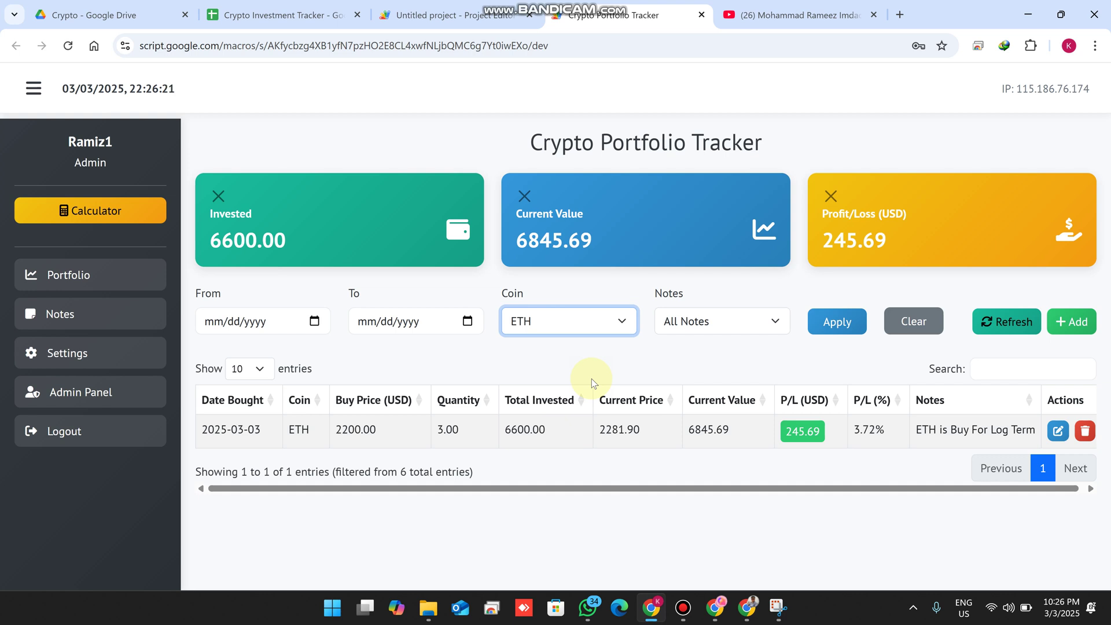
pyautogui.click(530, 320)
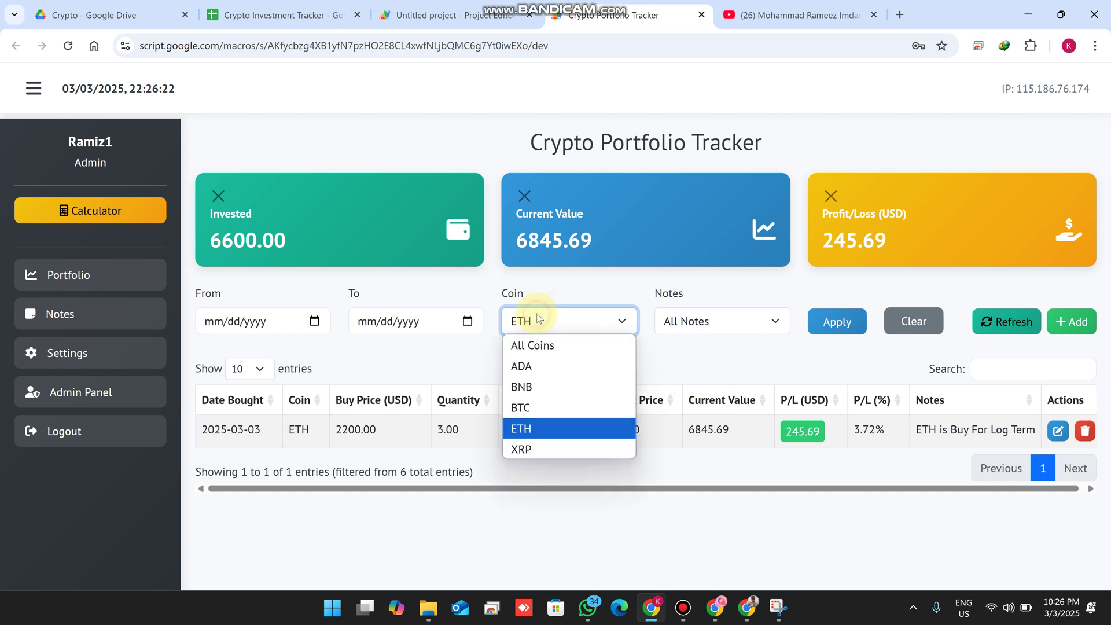
pyautogui.click(537, 347)
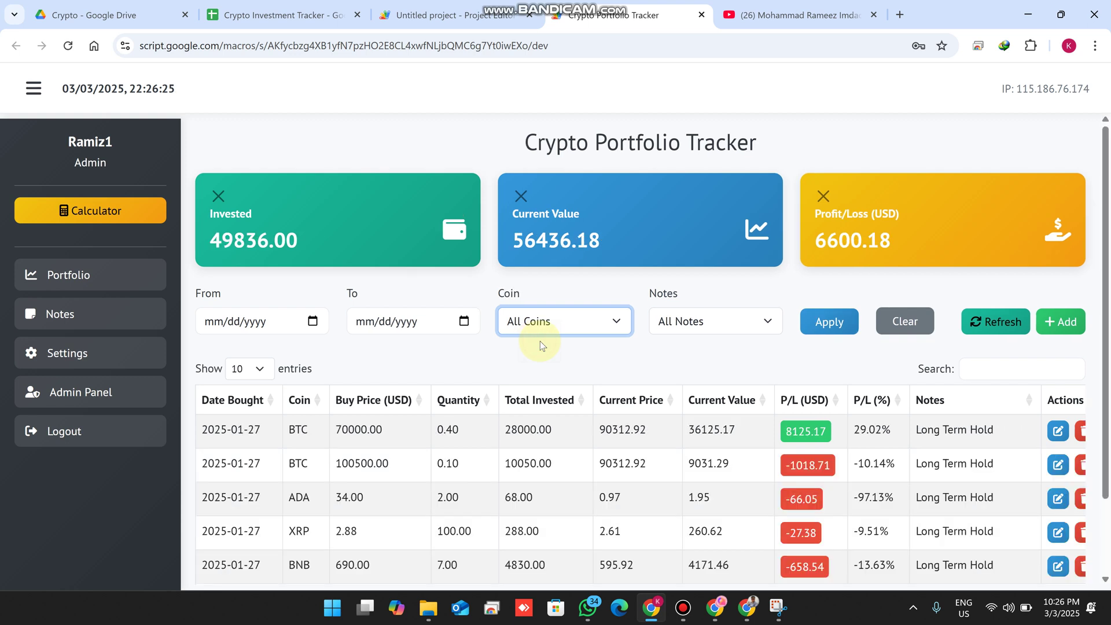
pyautogui.click(697, 322)
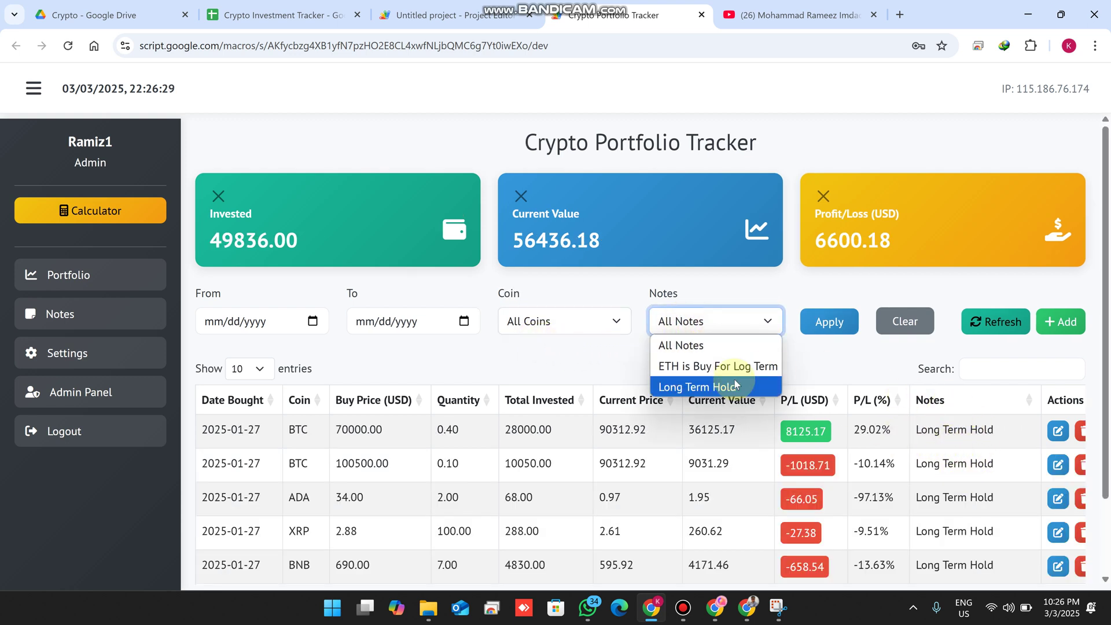
pyautogui.click(646, 371)
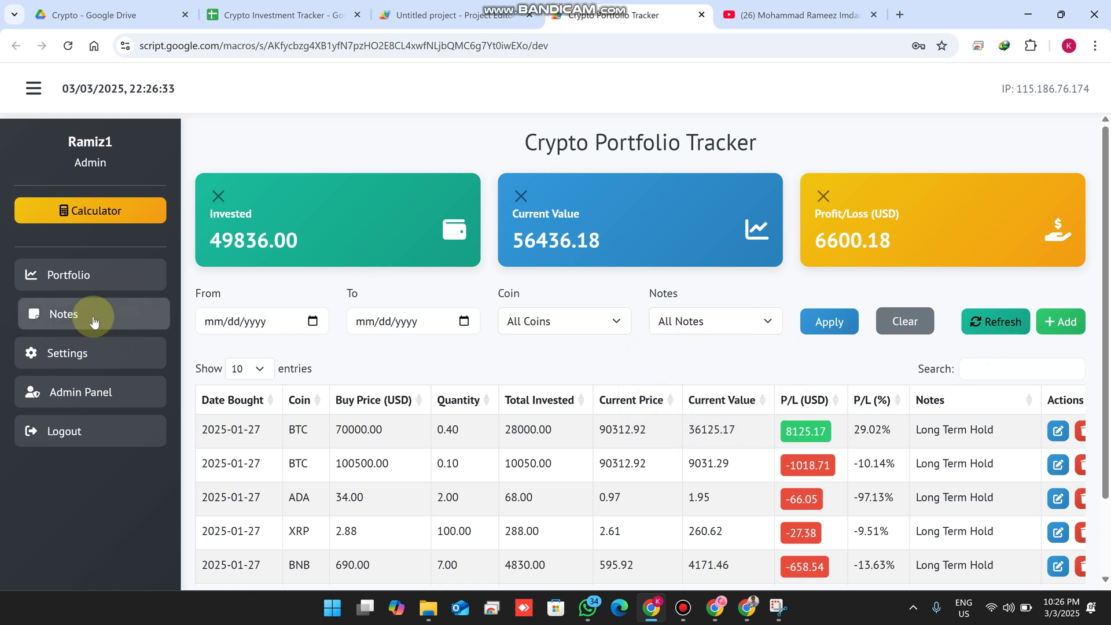
# Open the notes list, review its date filter, and filter by the listed user account before resetting to All Users.
pyautogui.click(58, 319)
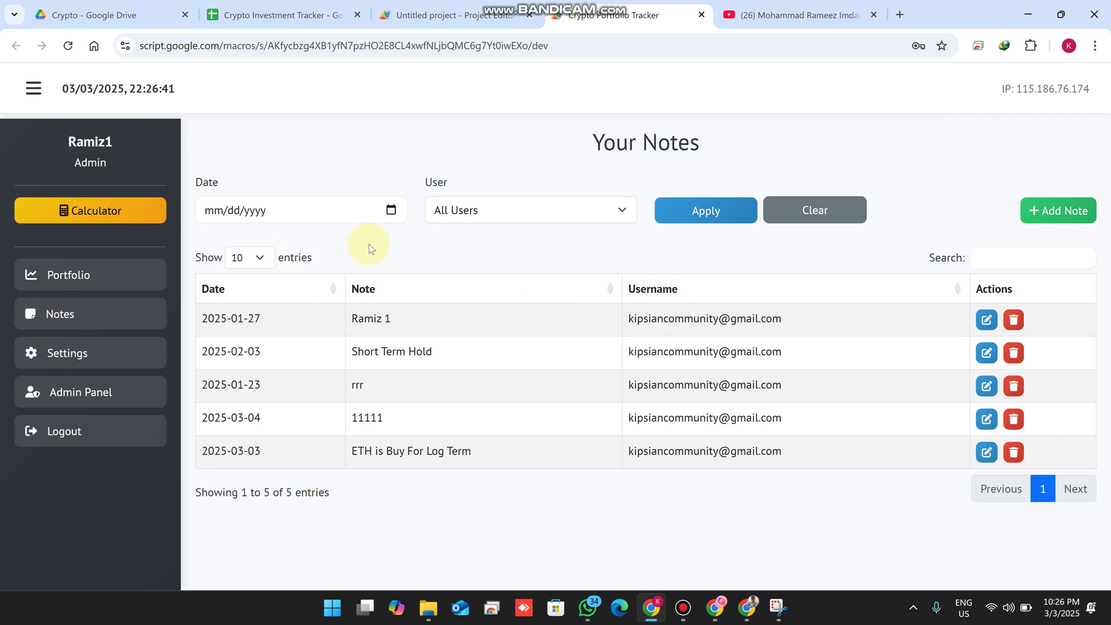
pyautogui.click(389, 212)
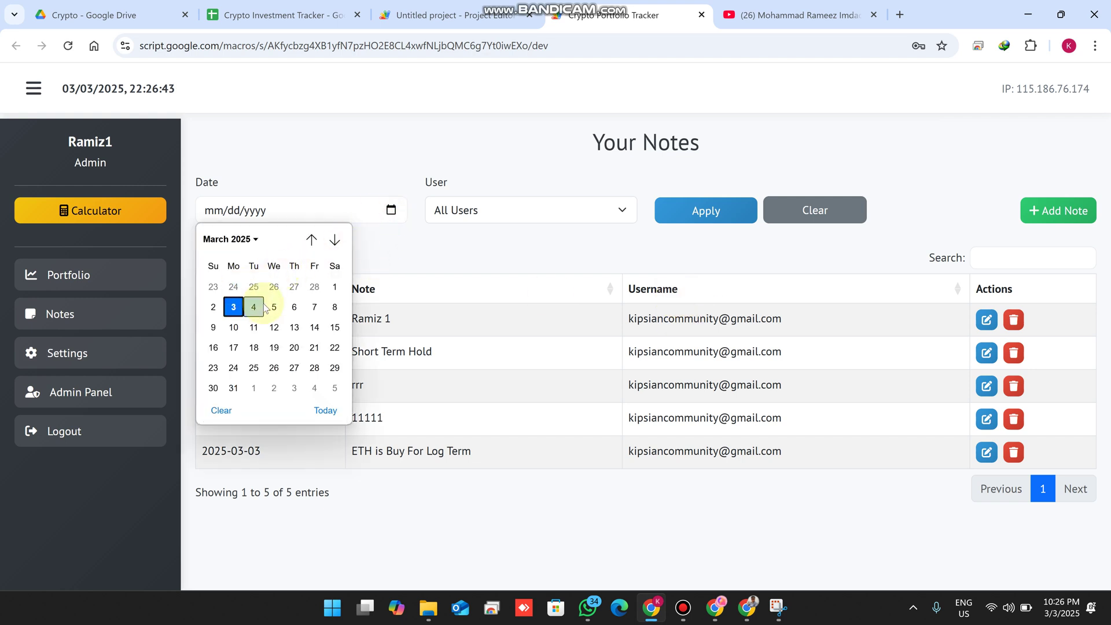
pyautogui.click(409, 261)
pyautogui.click(484, 211)
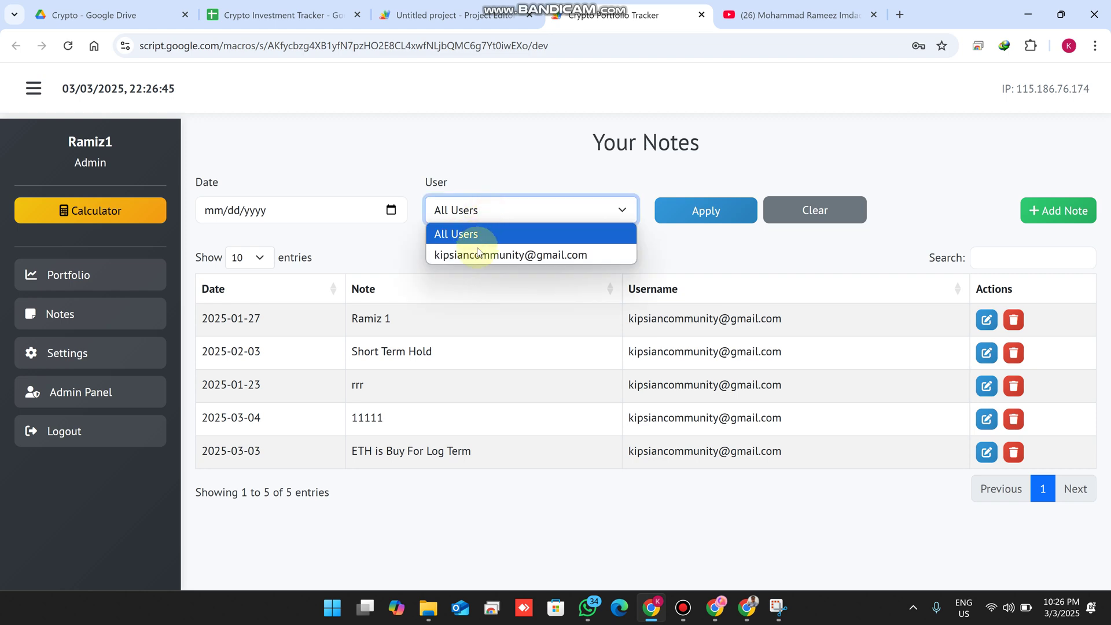
pyautogui.click(475, 255)
pyautogui.click(497, 210)
pyautogui.click(490, 233)
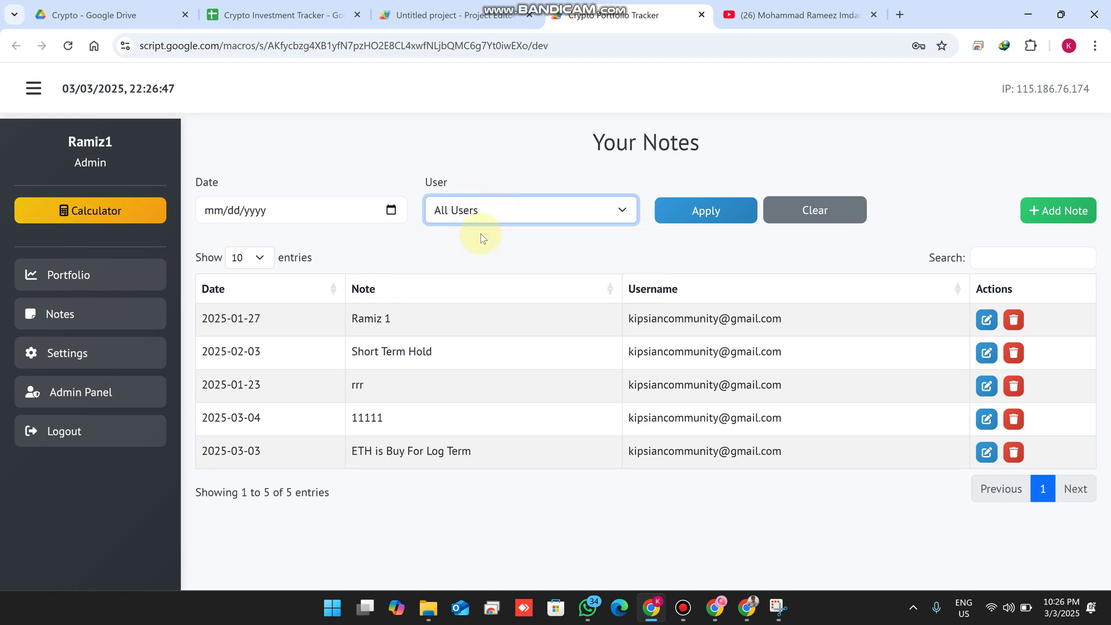
# Remove the trailing "1" from the text of the note dated 2025-01-27 and save the change.
pyautogui.click(987, 319)
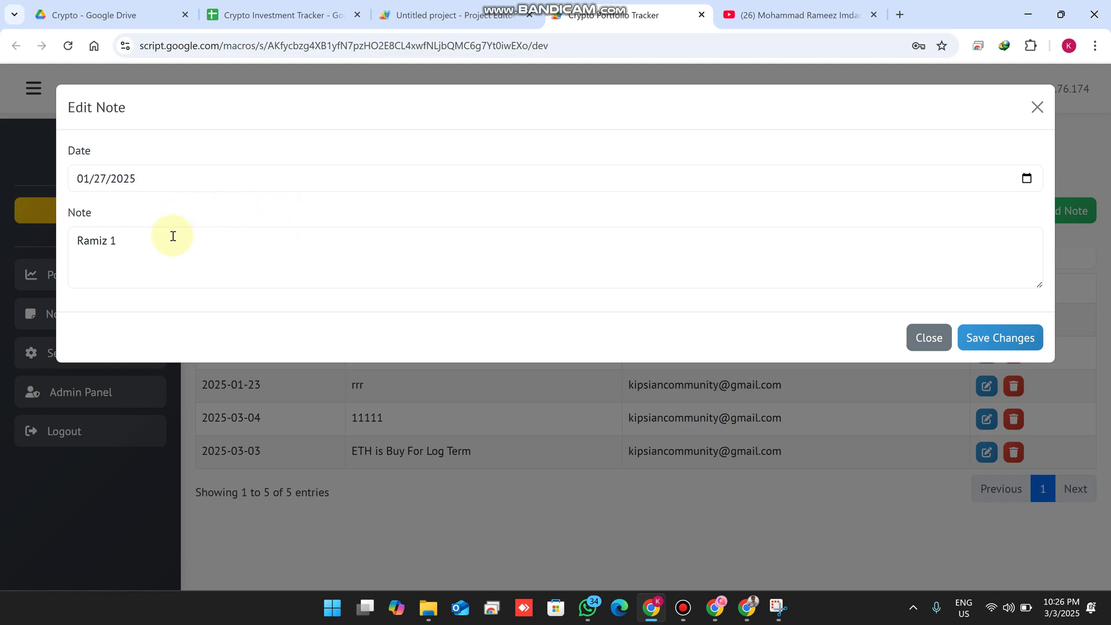
pyautogui.click(125, 231)
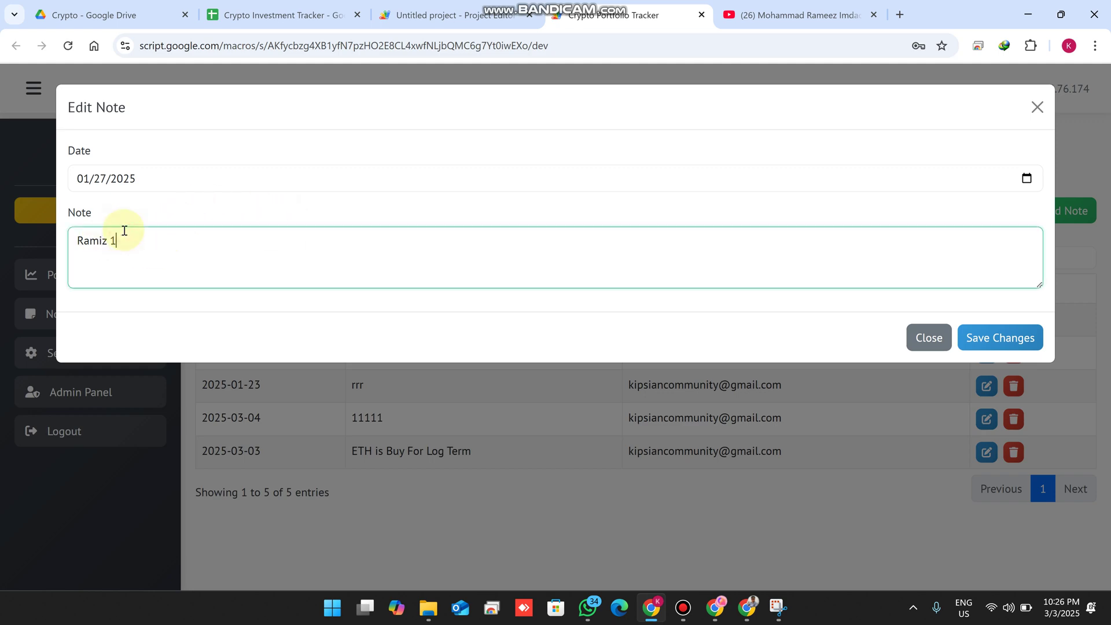
pyautogui.click(977, 339)
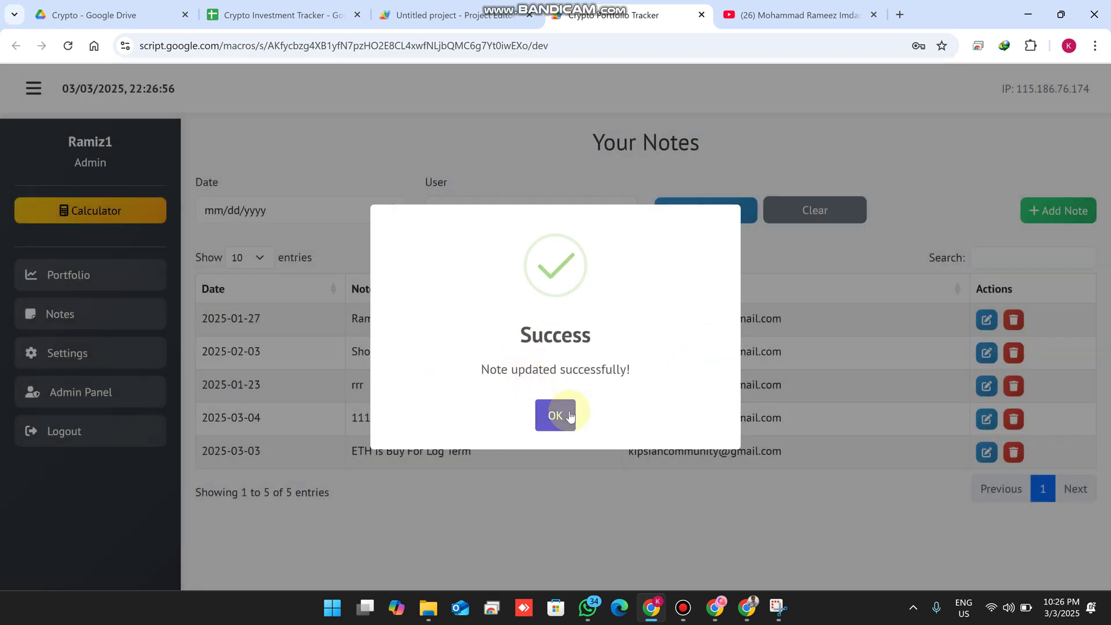
pyautogui.click(569, 412)
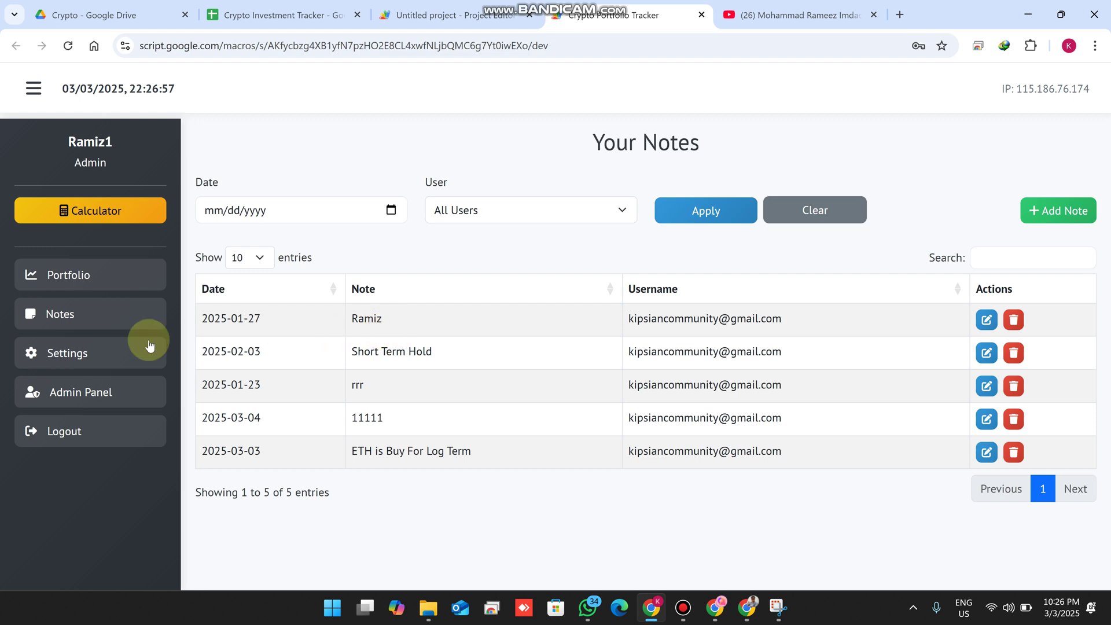
# Open a blank Add Entry form in the portfolio, review the selectable notes, and close it without submitting.
pyautogui.click(62, 279)
pyautogui.click(1084, 328)
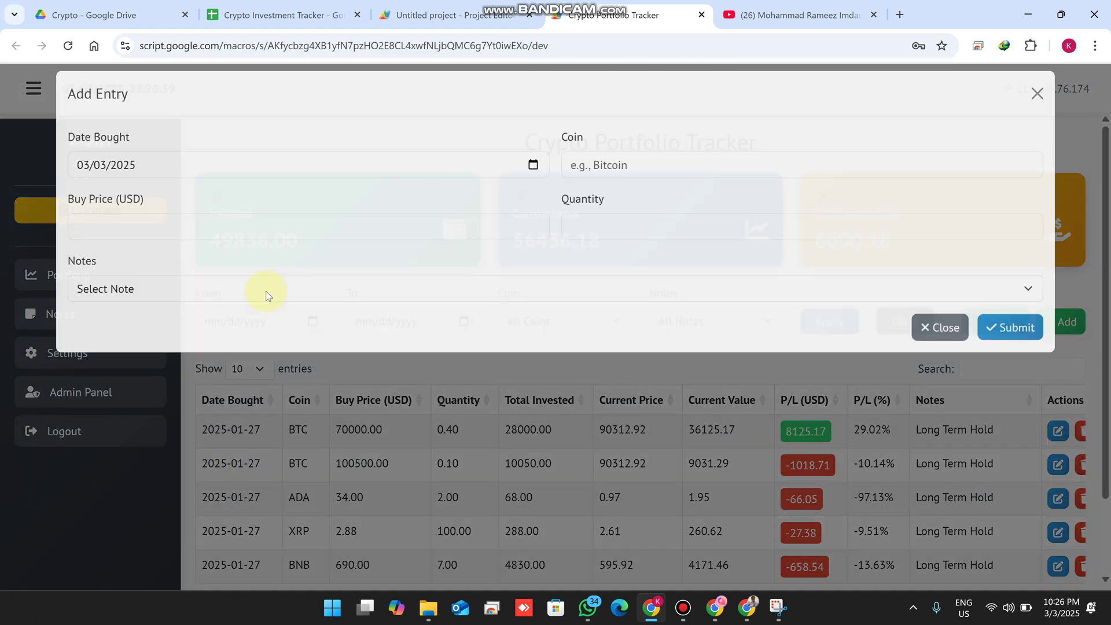
pyautogui.click(228, 295)
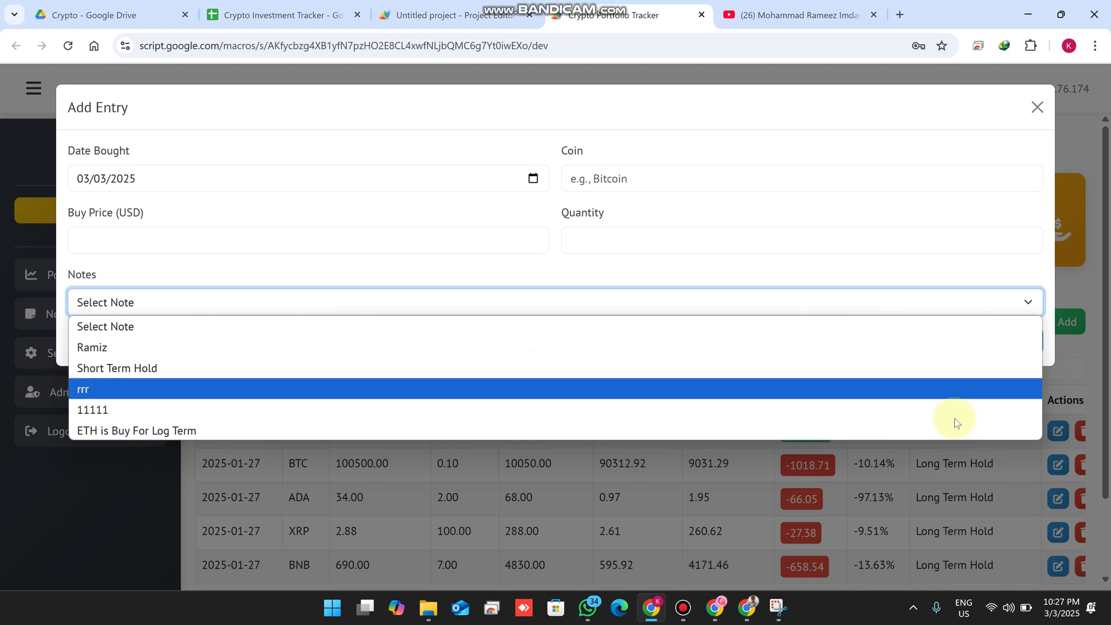
pyautogui.click(1034, 105)
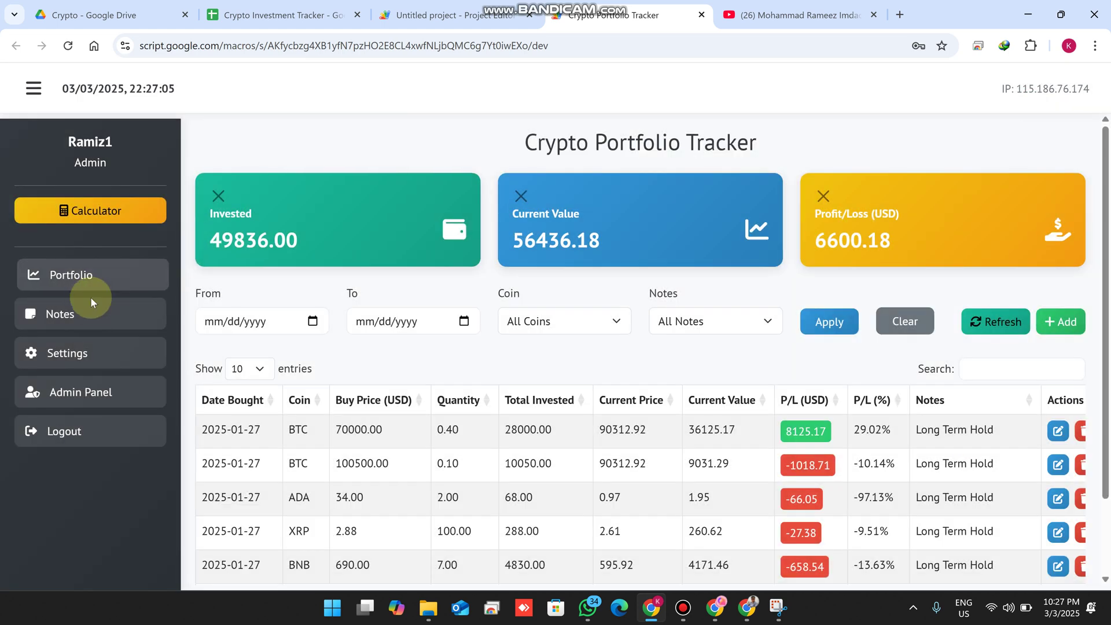
# Add a note dated 03/04/2025 with the text "eth BUY" to the notes list and dismiss the confirmation.
pyautogui.click(90, 312)
pyautogui.click(1058, 220)
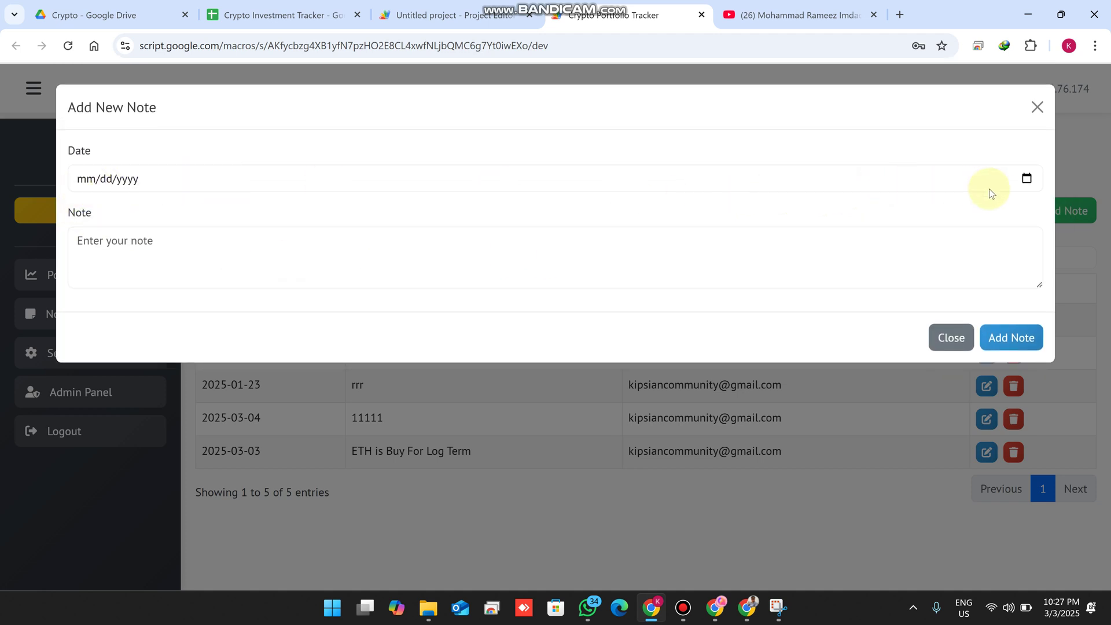
pyautogui.click(1026, 177)
pyautogui.click(129, 271)
pyautogui.click(156, 258)
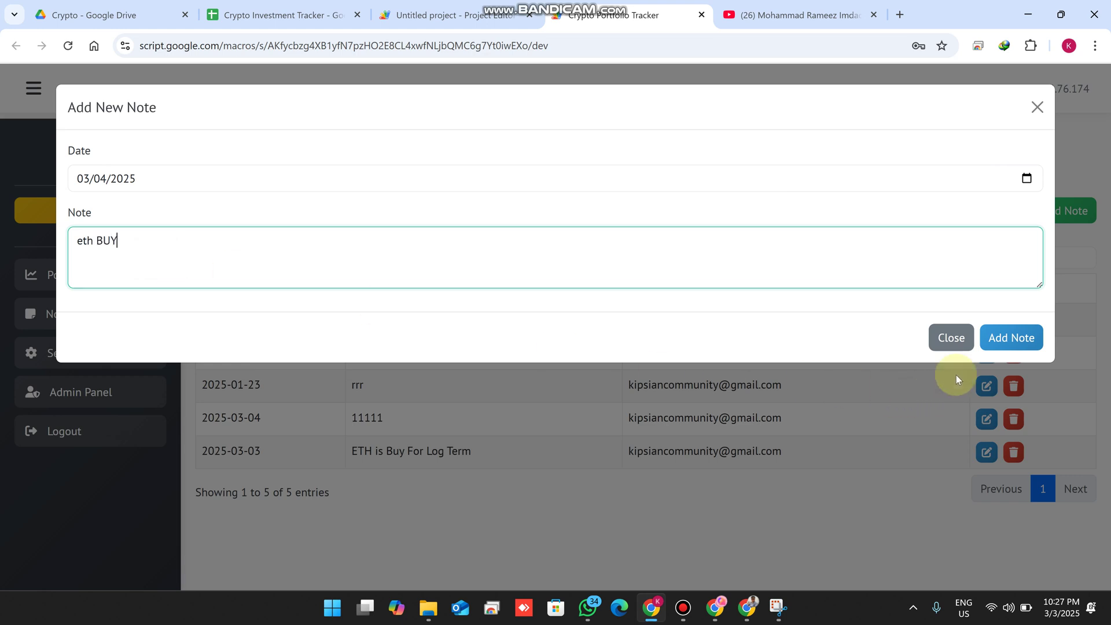
pyautogui.click(1010, 347)
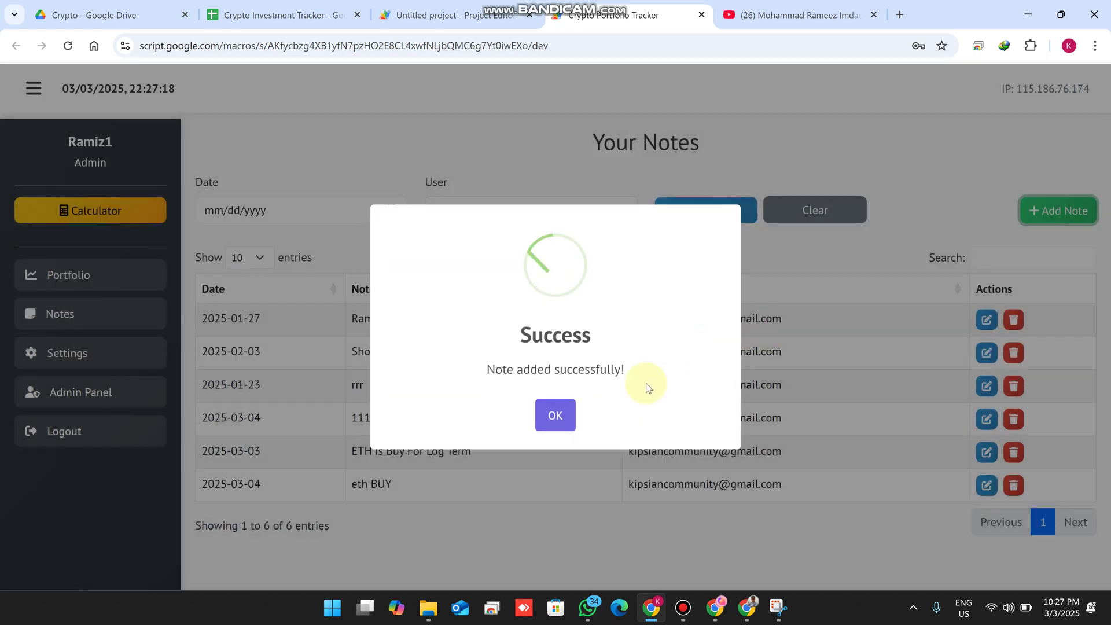
pyautogui.click(555, 415)
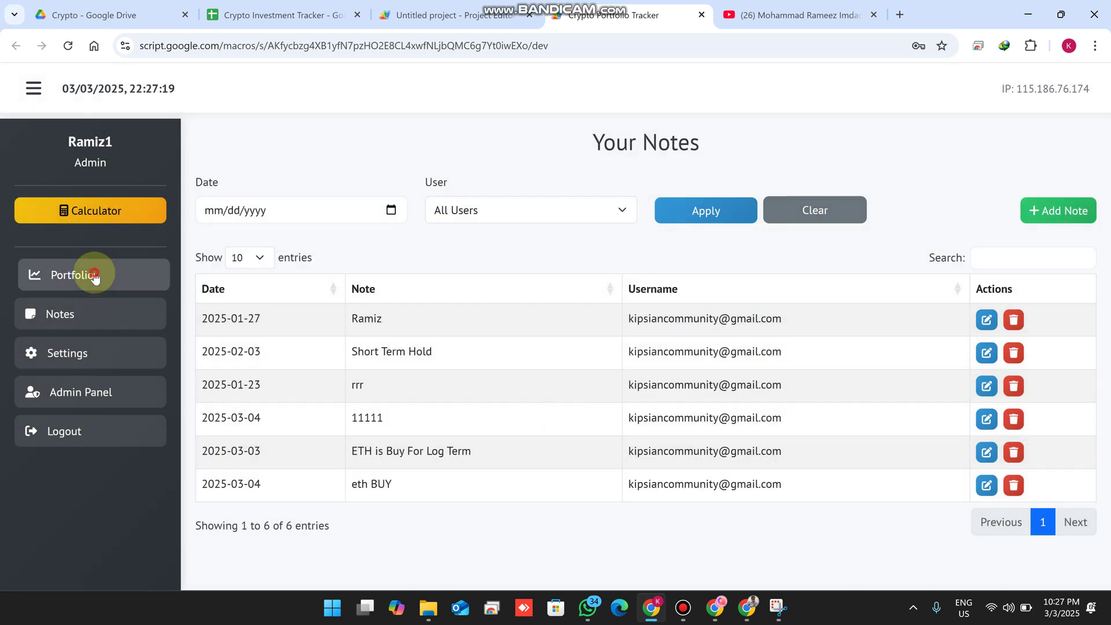
# Check the note choices in a new portfolio entry for "eth BUY" and close the form without submitting.
pyautogui.click(92, 274)
pyautogui.click(1061, 323)
pyautogui.click(234, 302)
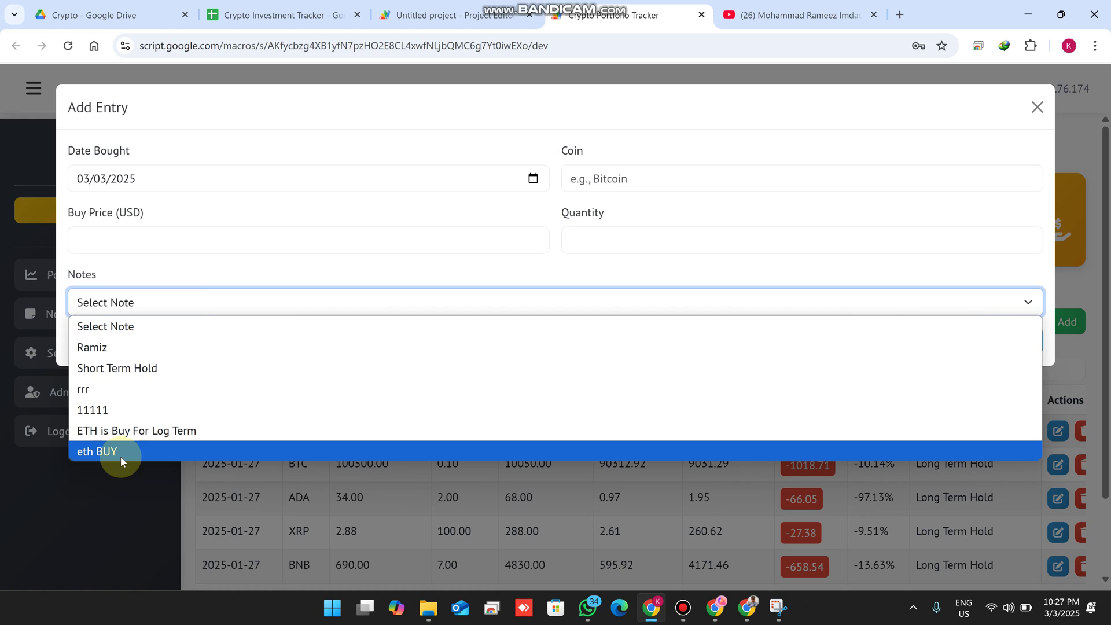
pyautogui.click(98, 509)
pyautogui.click(98, 509)
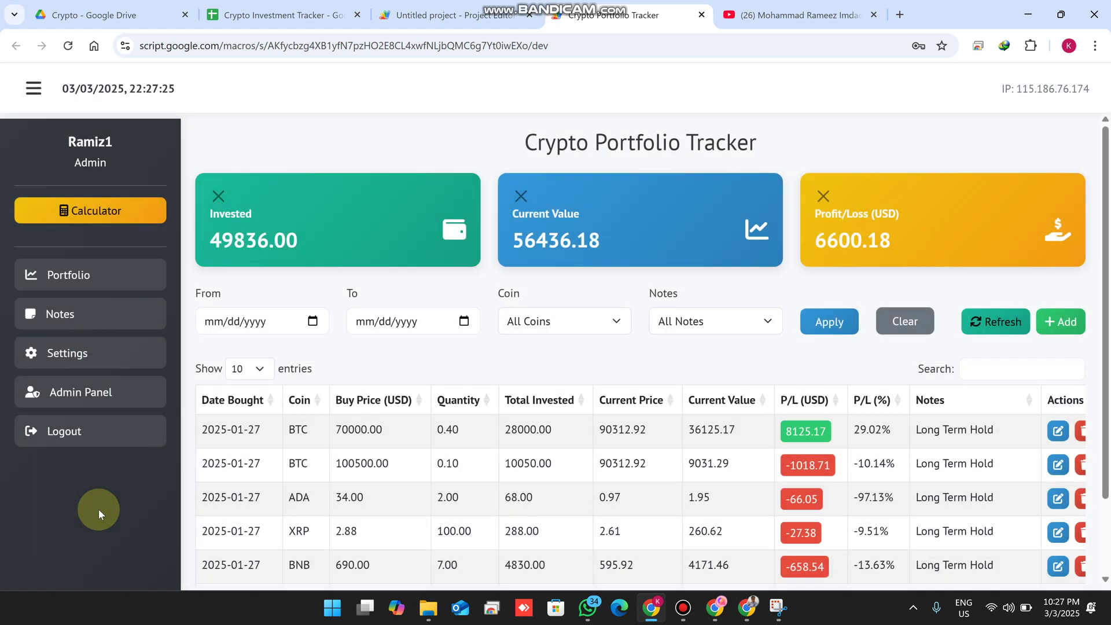
# Fill the account settings with the saved email and password, and insert a "2" before the @ in the email.
pyautogui.click(81, 358)
pyautogui.click(314, 202)
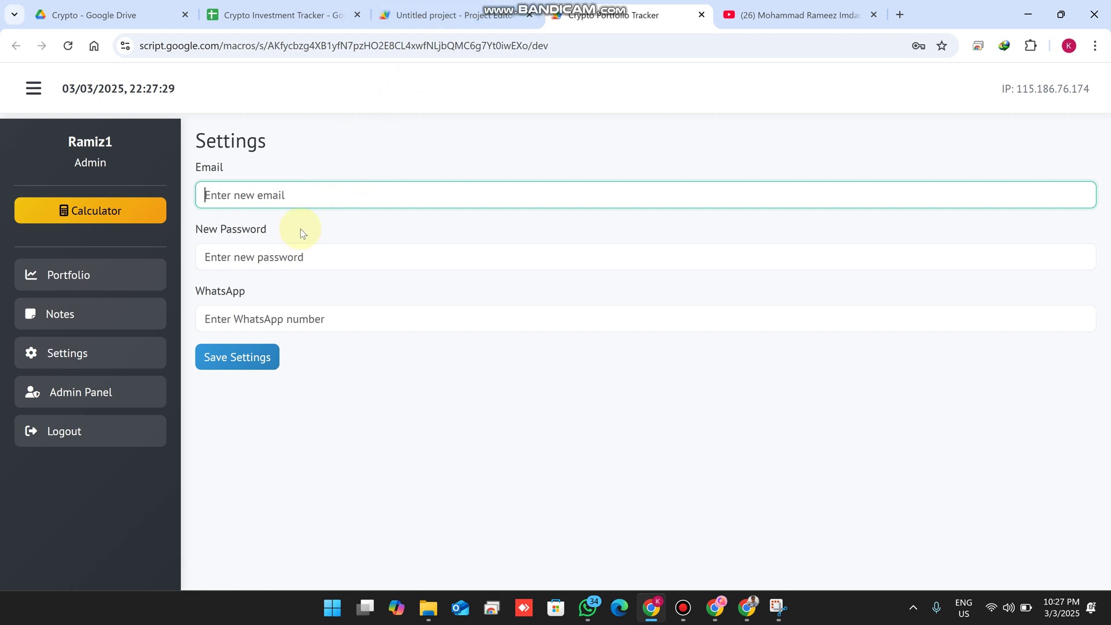
pyautogui.click(296, 259)
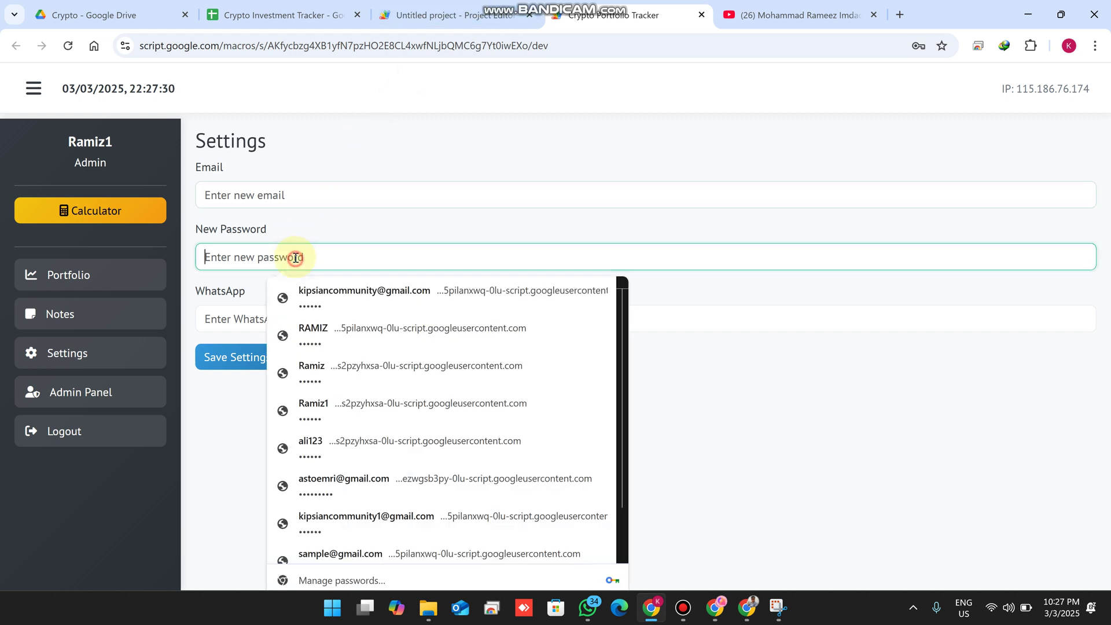
pyautogui.click(306, 292)
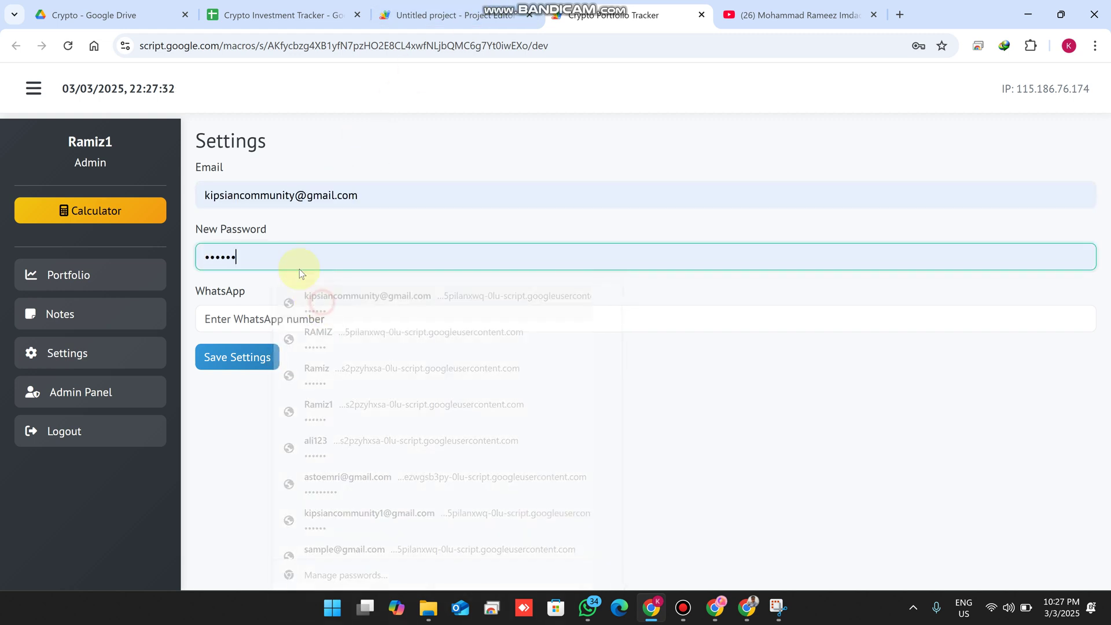
pyautogui.click(295, 195)
pyautogui.write('2')
# Enter the WhatsApp value, paste that same text as the new account password, and save the settings.
pyautogui.click(250, 253)
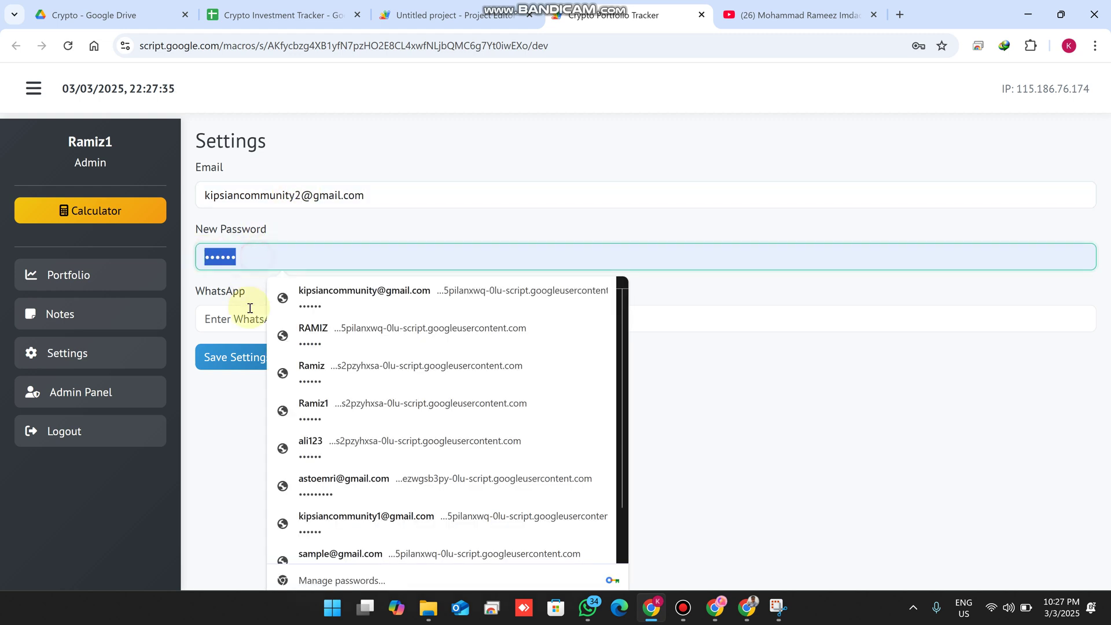
pyautogui.click(235, 322)
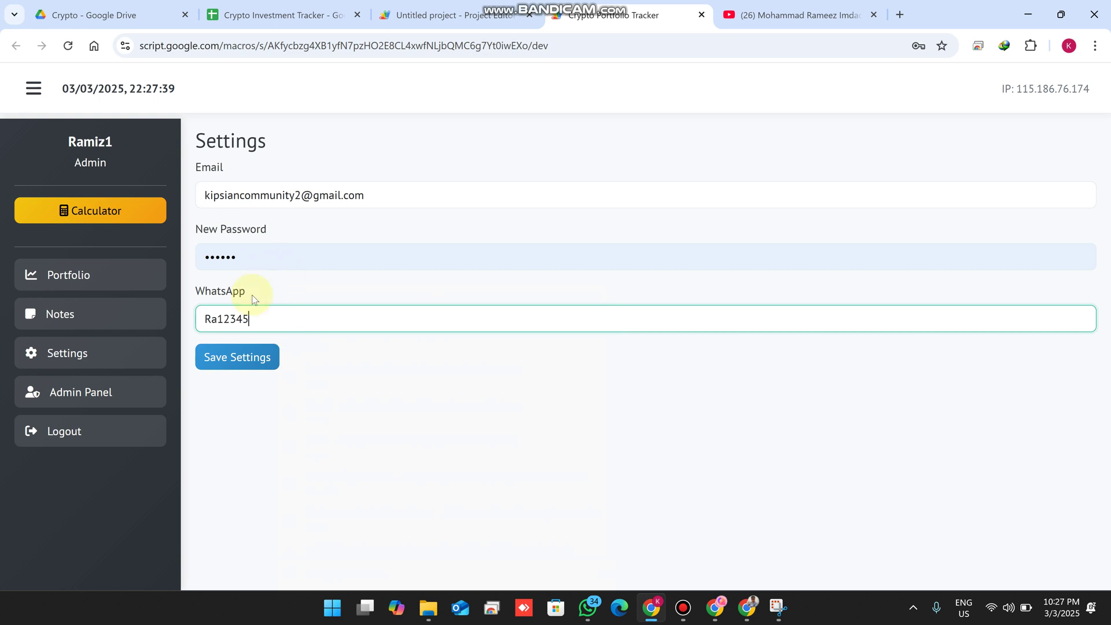
pyautogui.moveTo(255, 299); pyautogui.dragTo(166, 318)
pyautogui.moveTo(264, 255); pyautogui.dragTo(193, 261)
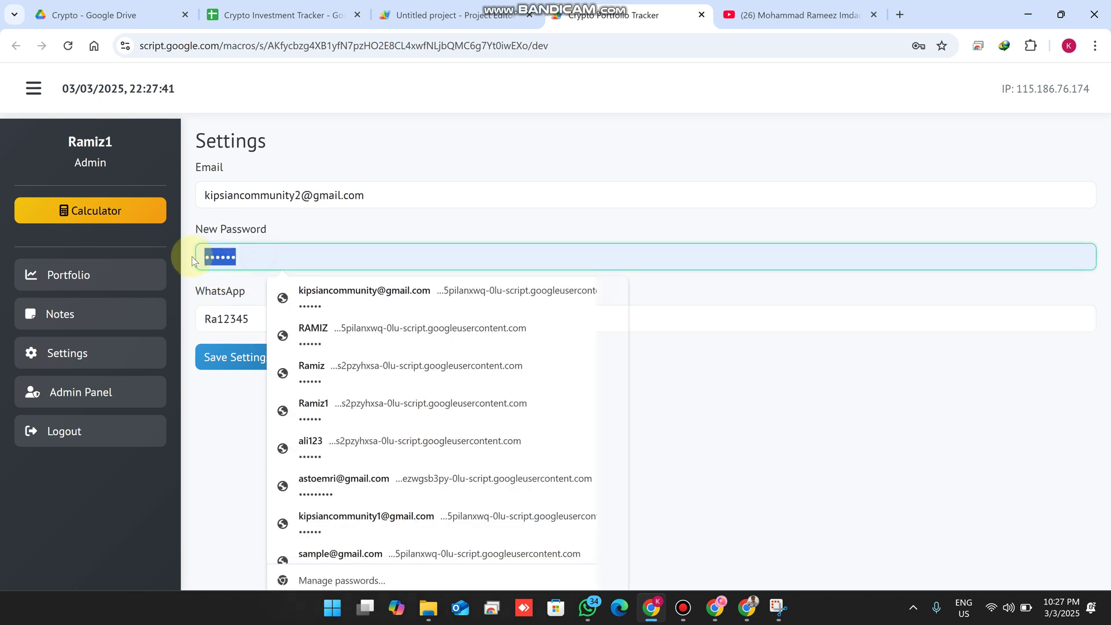
pyautogui.hotkey('ctrl', 'v')
pyautogui.click(243, 359)
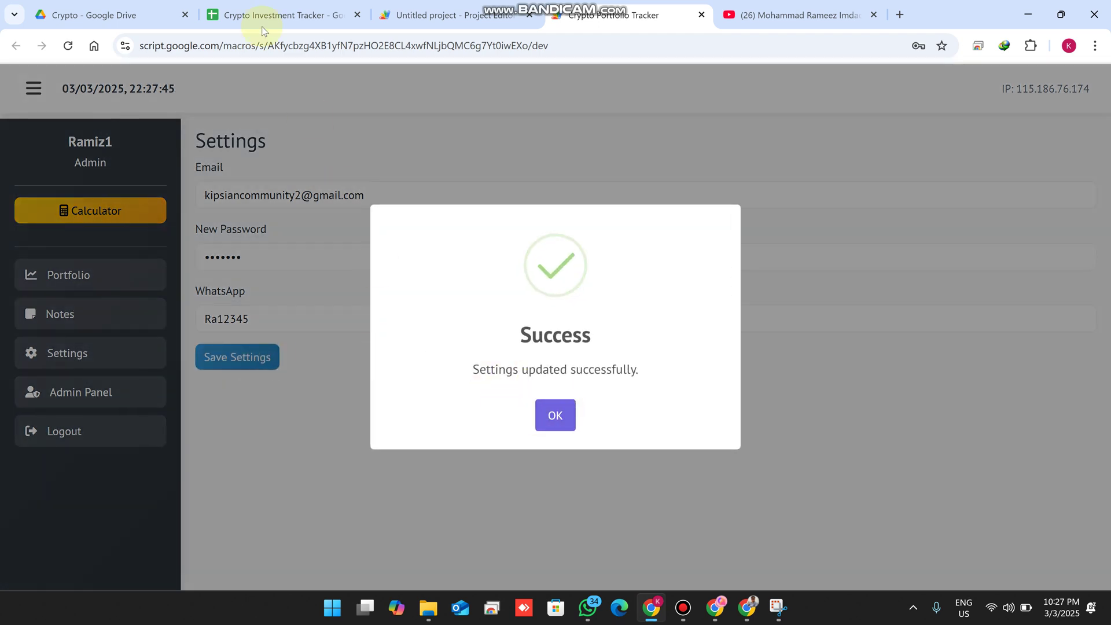
# Switch to the Crypto Investment Tracker spreadsheet and remove the "2" from the first user's email in the Login sheet.
pyautogui.click(268, 8)
pyautogui.click(119, 577)
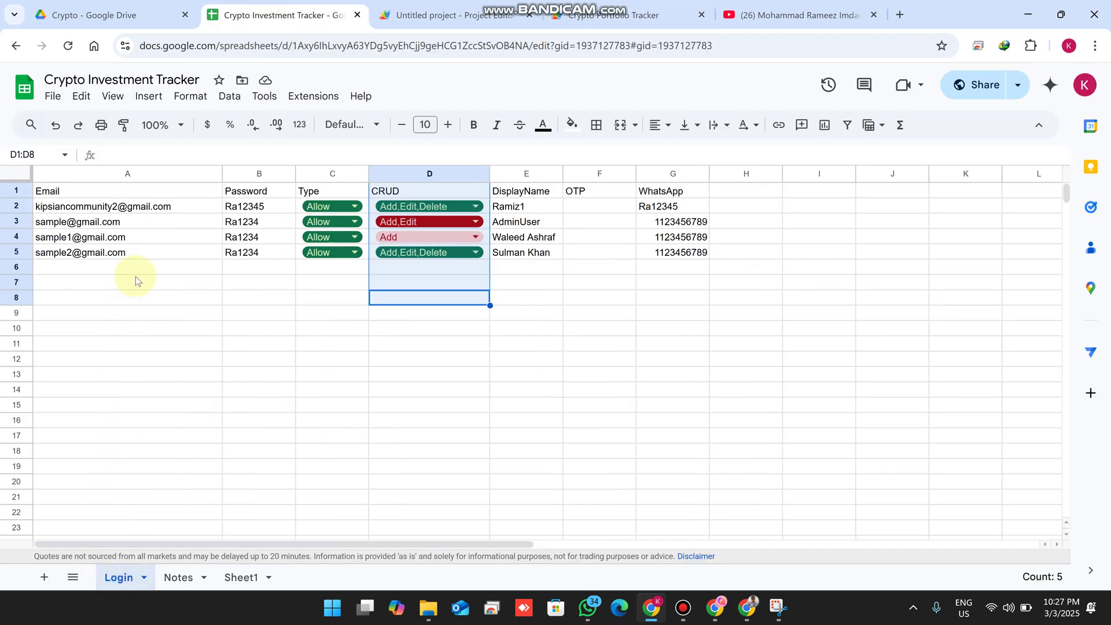
pyautogui.click(119, 207)
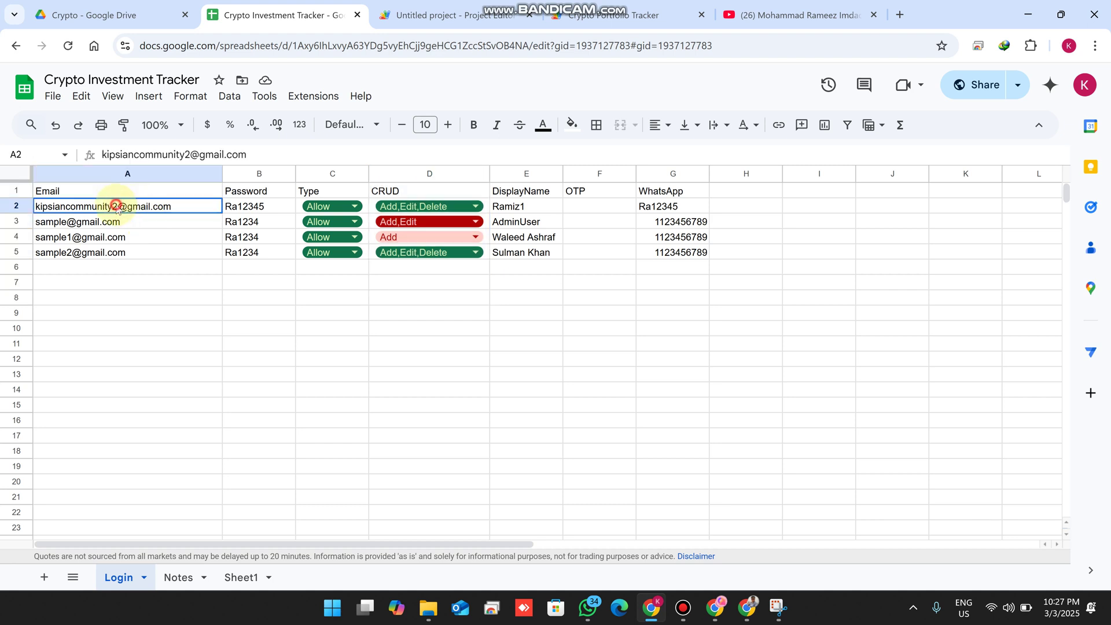
pyautogui.doubleClick(116, 206)
pyautogui.press('BackSpace')
pyautogui.click(164, 297)
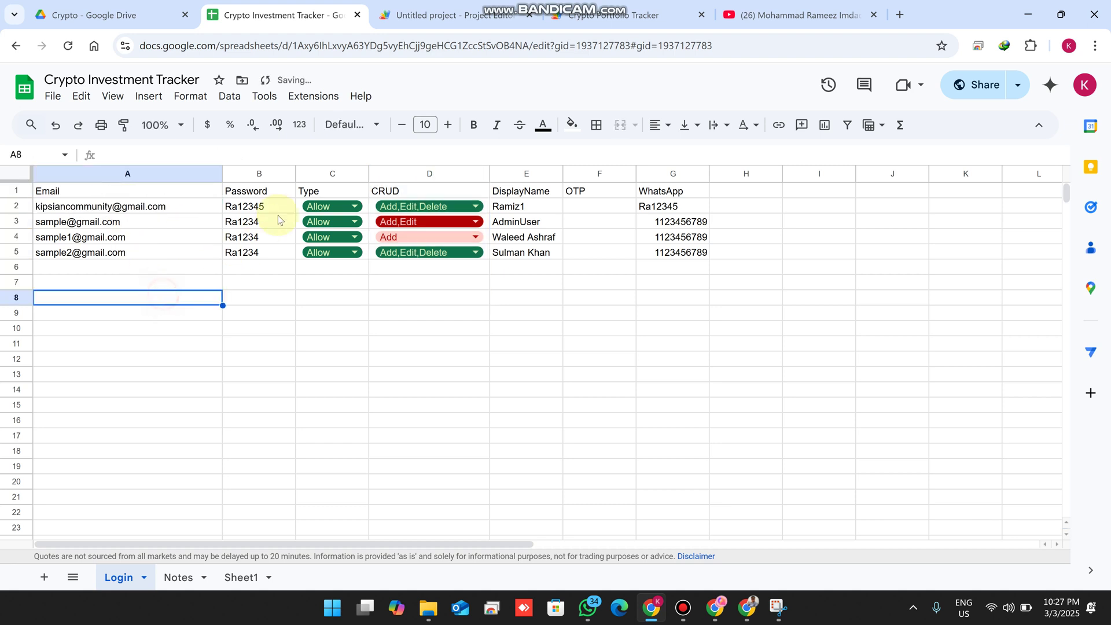
# Remove the last character from the first user's password in the Login sheet.
pyautogui.click(270, 209)
pyautogui.doubleClick(270, 207)
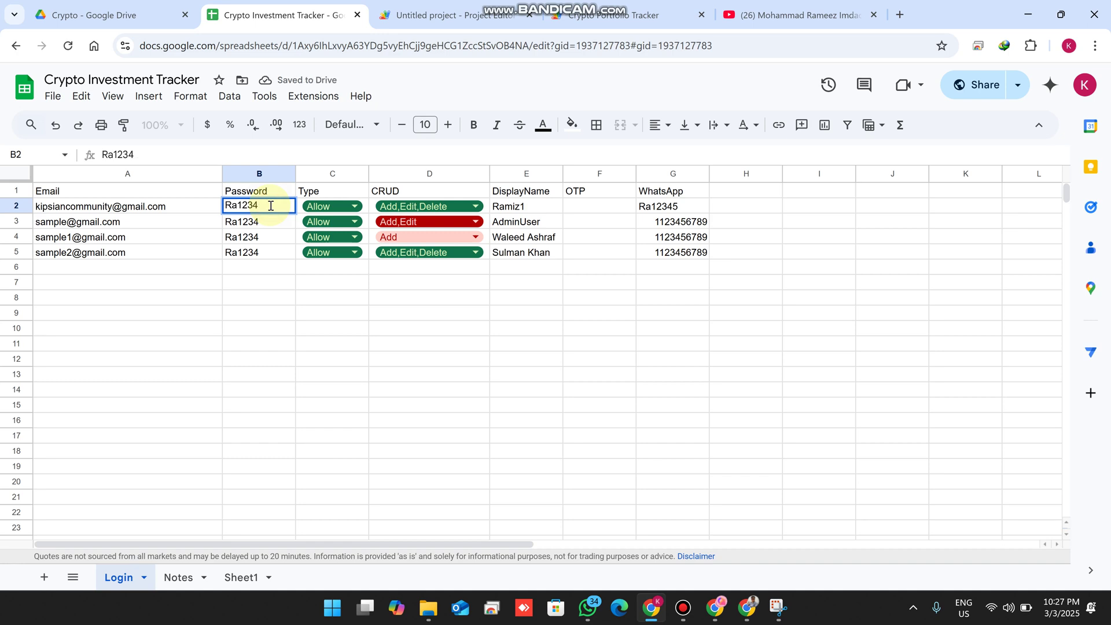
pyautogui.click(281, 316)
# Return to the Crypto Portfolio Tracker web app, review the first user's details in user management, and close them without updating.
pyautogui.click(458, 15)
pyautogui.click(647, 5)
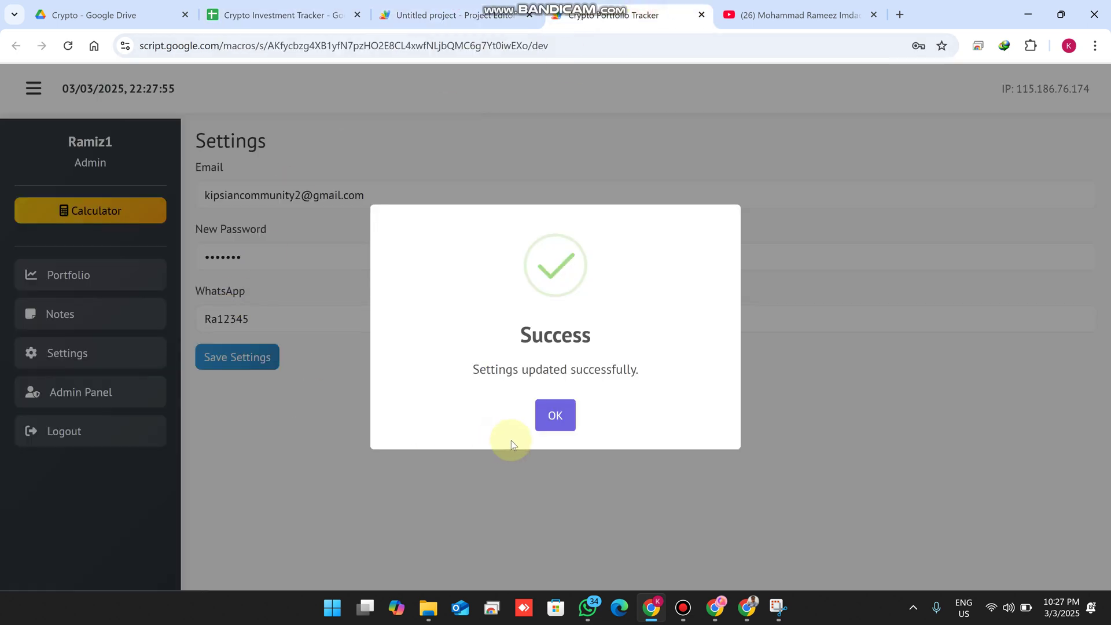
pyautogui.click(555, 415)
pyautogui.click(98, 394)
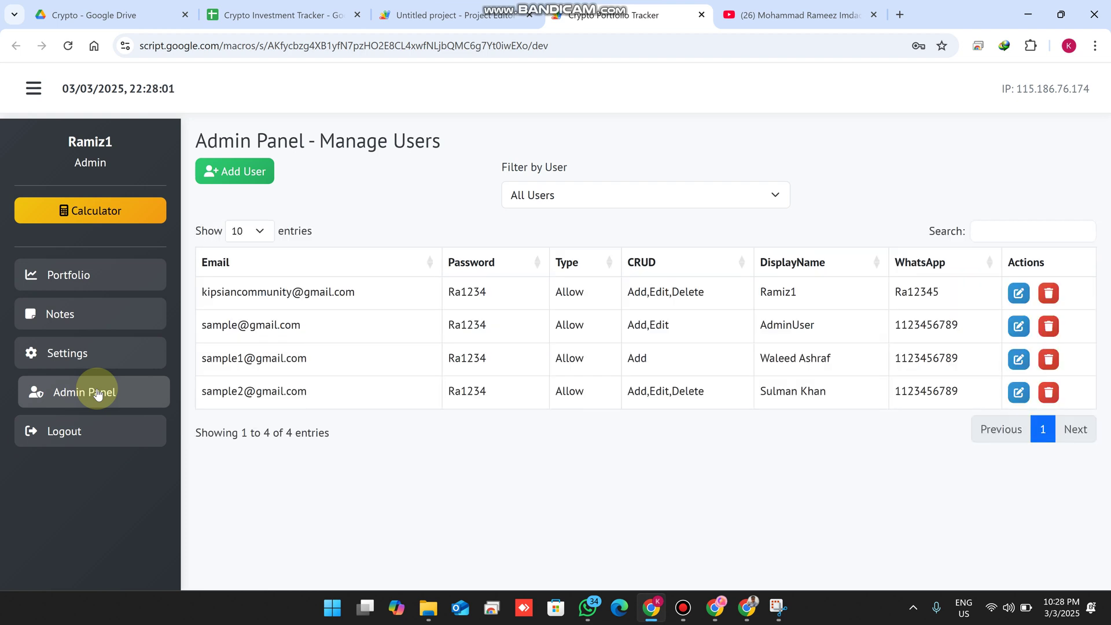
pyautogui.click(1020, 292)
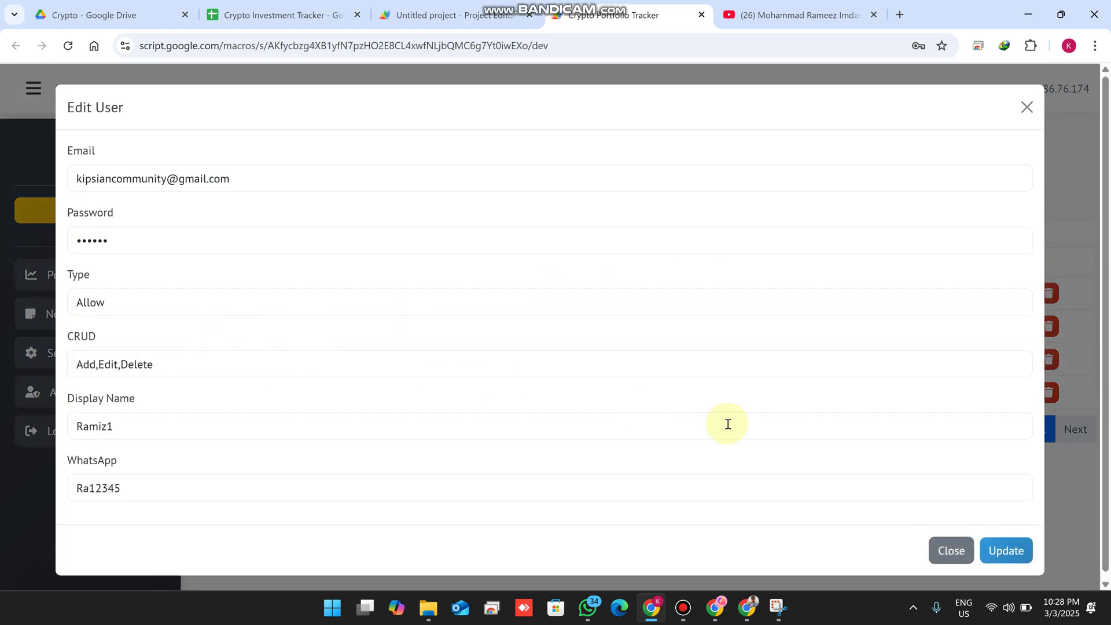
pyautogui.click(951, 544)
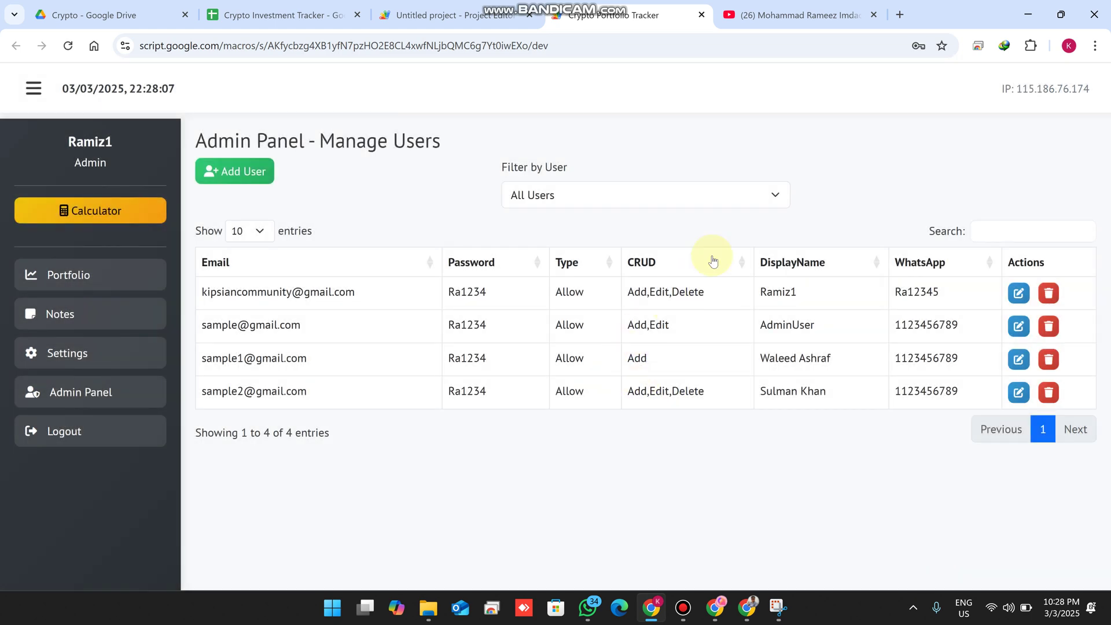
# Open a second instance of the web app in a new browser tab using its copied URL.
pyautogui.click(585, 44)
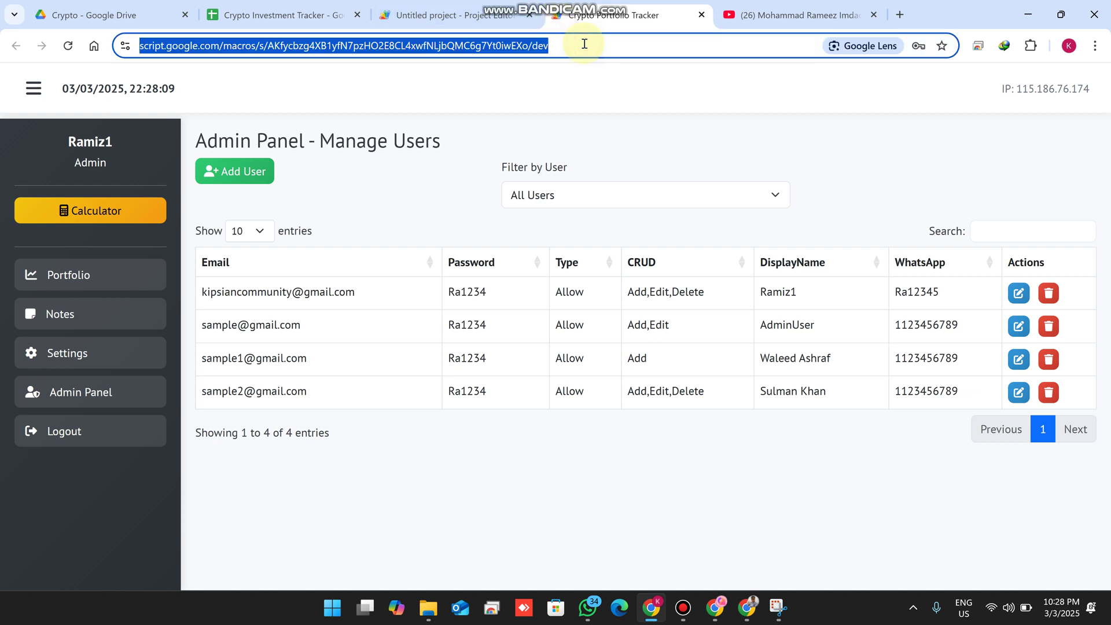
pyautogui.hotkey('ctrl', 'c')
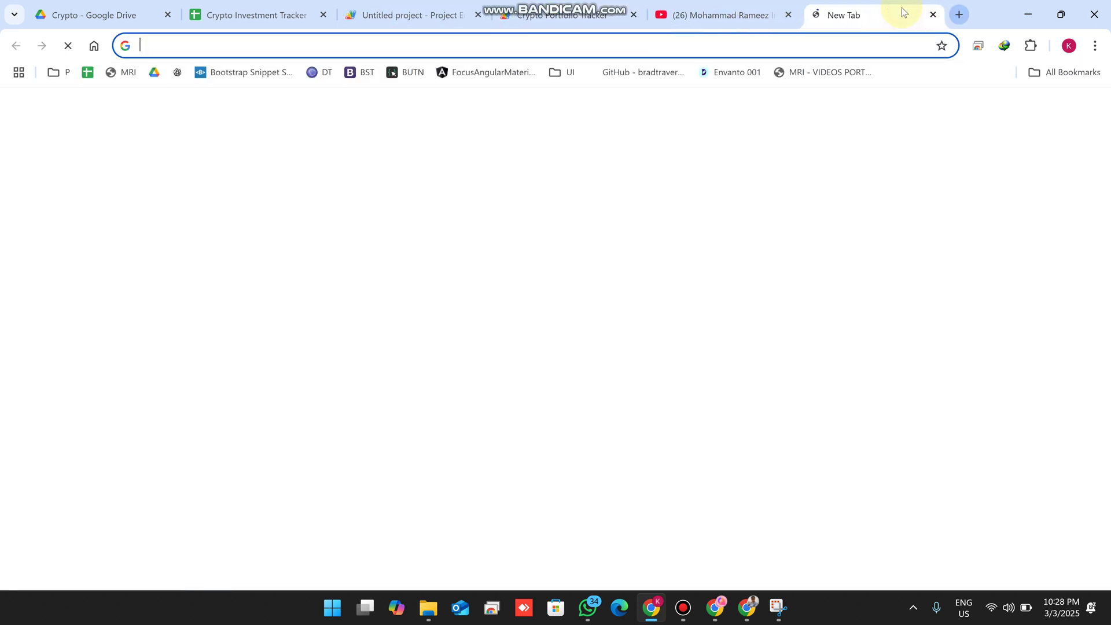
pyautogui.click(901, 13)
pyautogui.hotkey('ctrl', 'v')
pyautogui.press('Return')
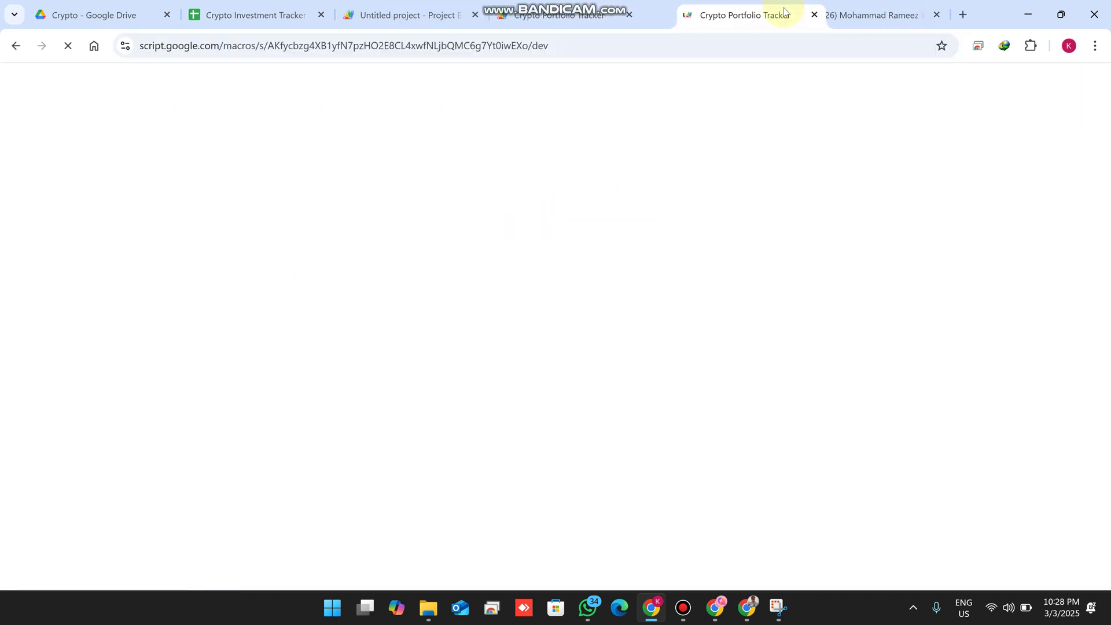
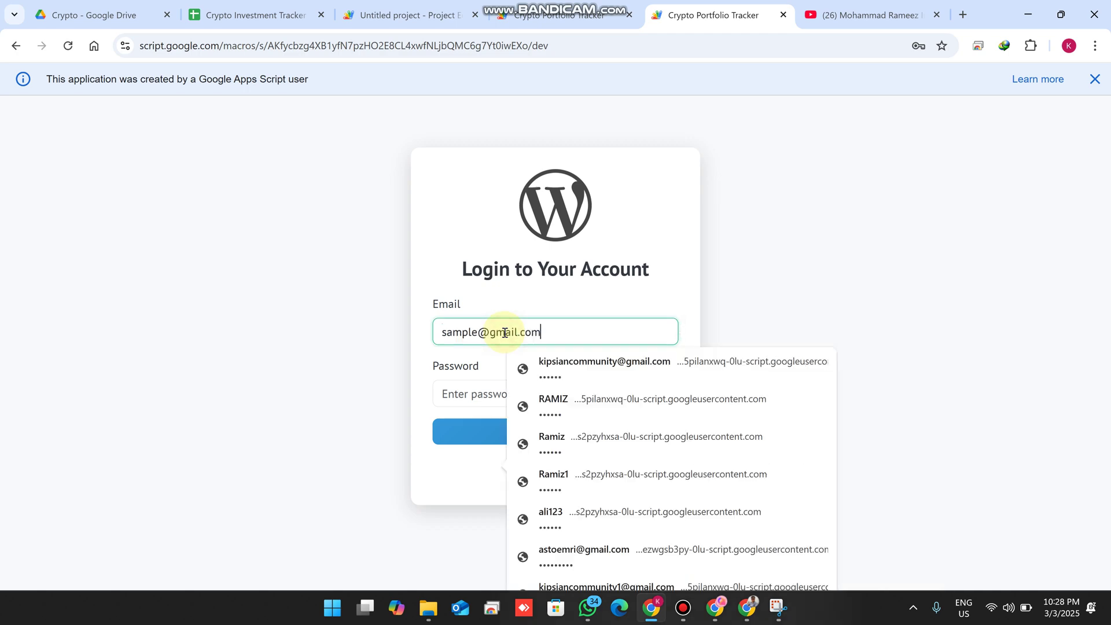
# Complete the login form for the second listed user with the password copied from row 3 of the Login sheet.
pyautogui.click(254, 15)
pyautogui.click(260, 228)
pyautogui.hotkey('ctrl', 'c')
pyautogui.click(713, 15)
pyautogui.click(512, 393)
pyautogui.hotkey('ctrl', 'v')
pyautogui.click(553, 435)
# Review the CRUD permission options for the user in row 3 of the Login sheet, leaving Add,Edit selected.
pyautogui.click(341, 7)
pyautogui.click(327, 13)
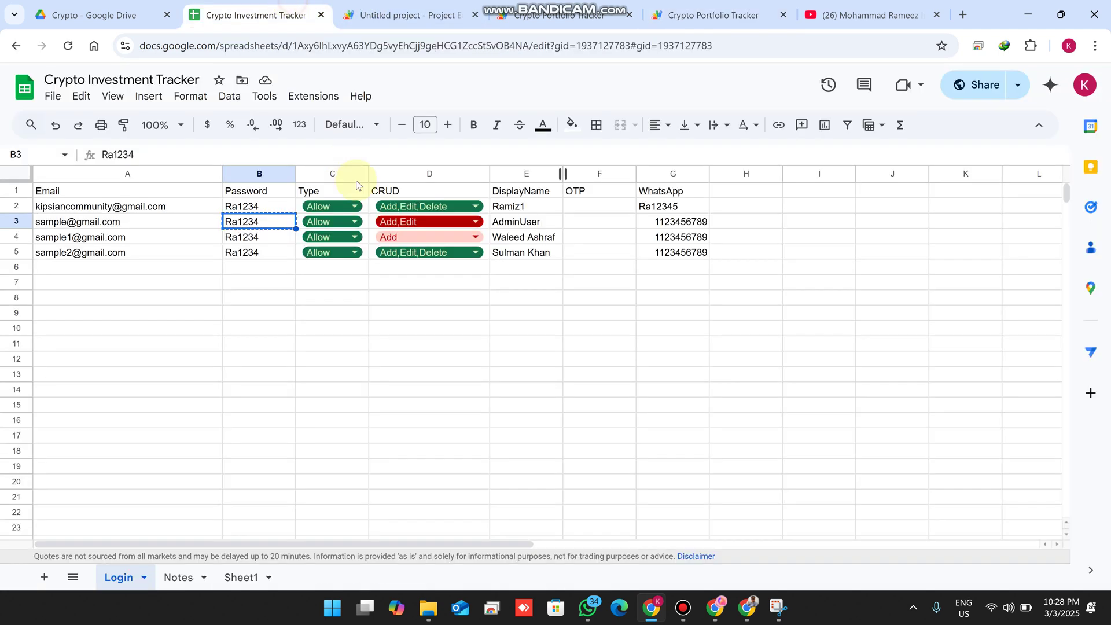
pyautogui.doubleClick(418, 223)
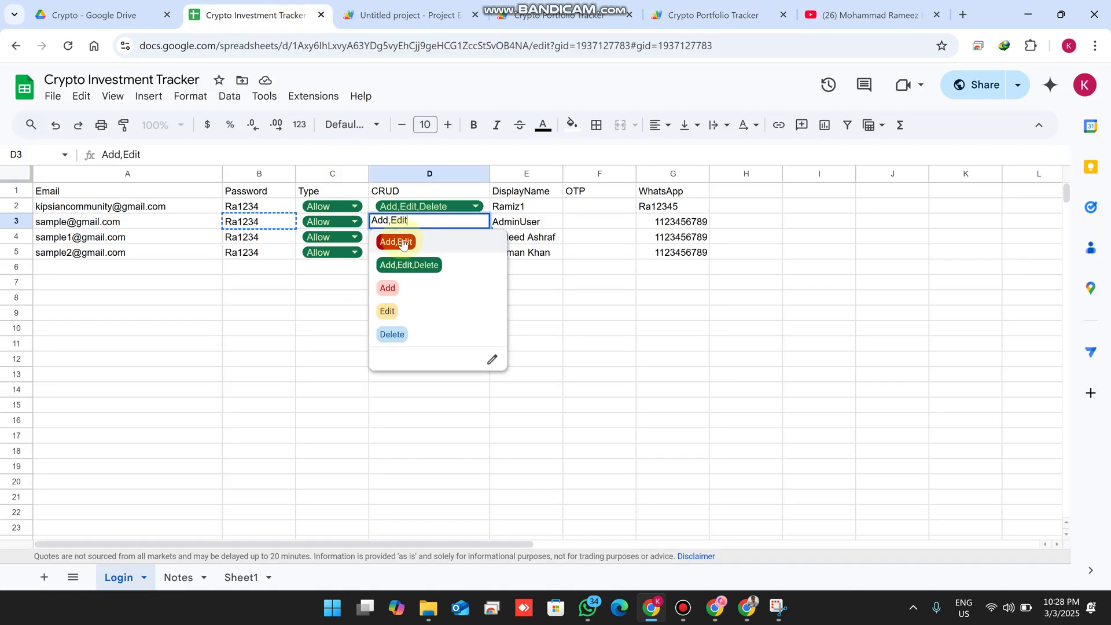
pyautogui.click(328, 298)
# Return to the second web app tab, log in with the entered credentials, and dismiss the confirmation.
pyautogui.click(684, 9)
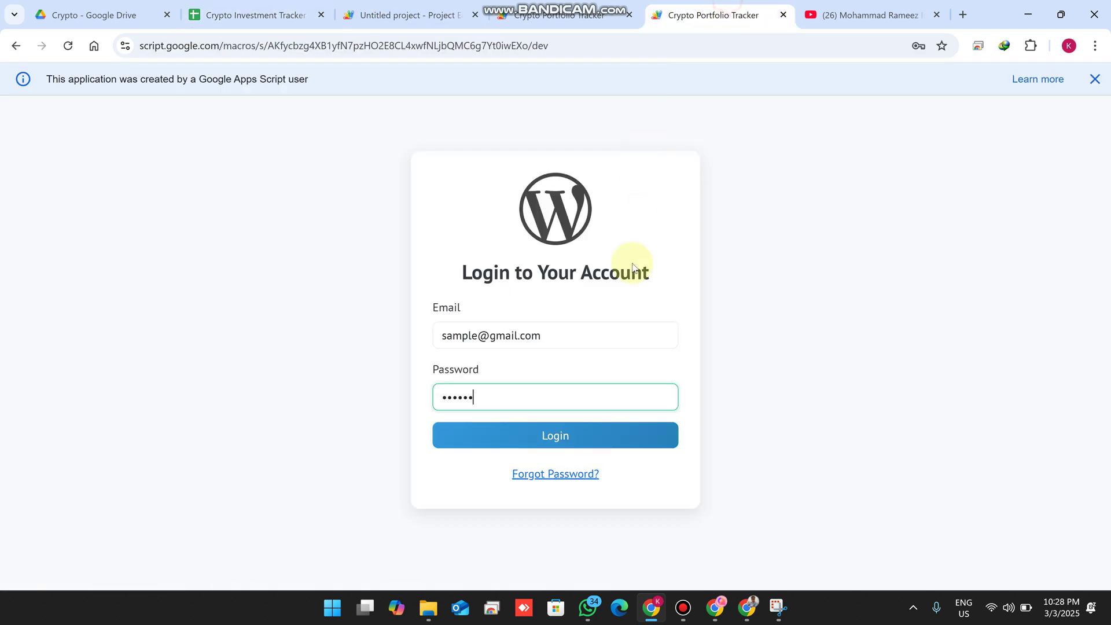
pyautogui.click(617, 424)
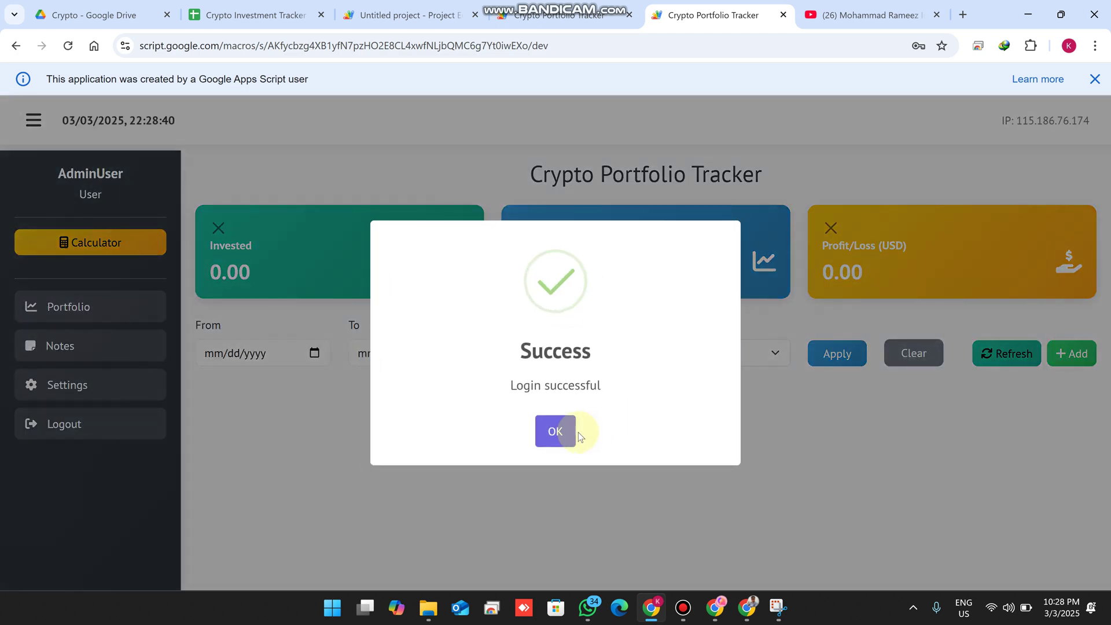
pyautogui.click(555, 427)
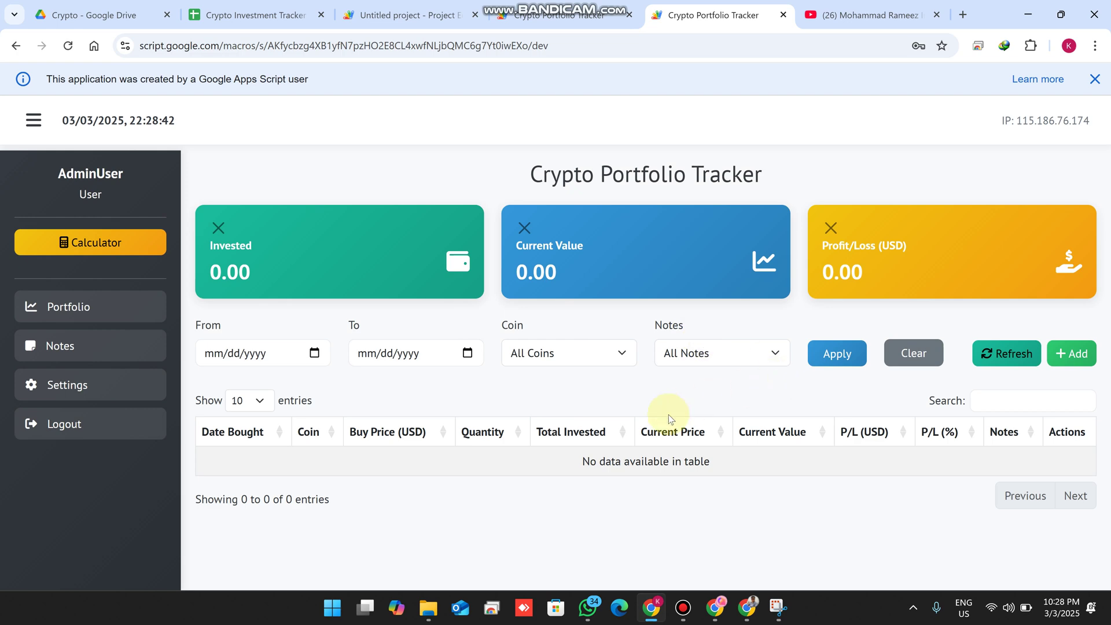
# Start a new portfolio entry and fill in coin BTC, buy price 78000 USD and quantity 4.
pyautogui.click(1067, 363)
pyautogui.click(659, 216)
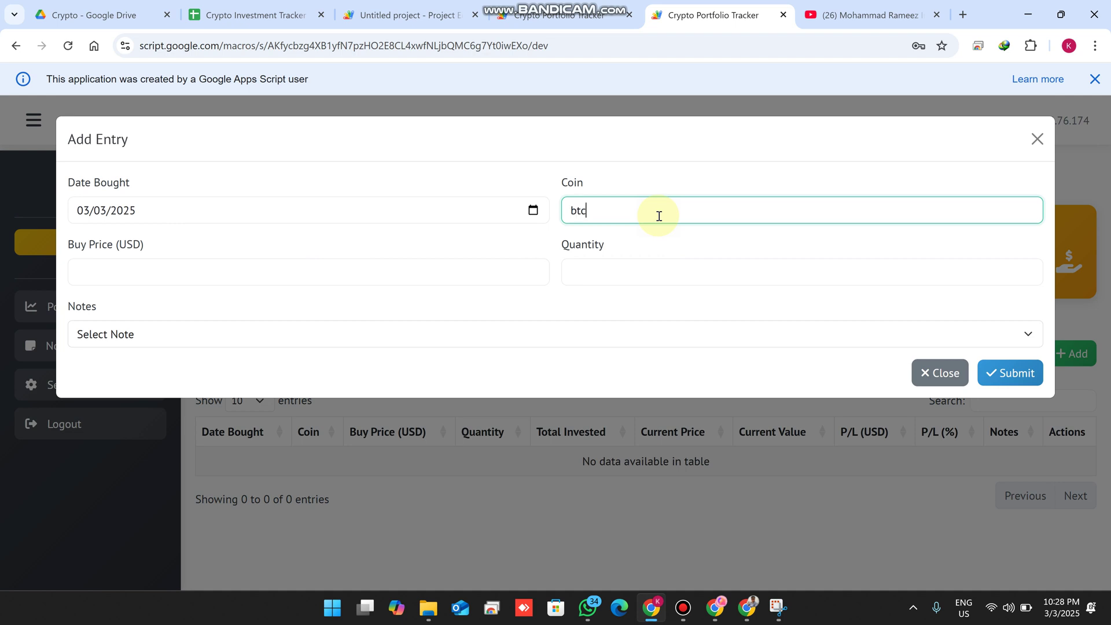
pyautogui.doubleClick(616, 214)
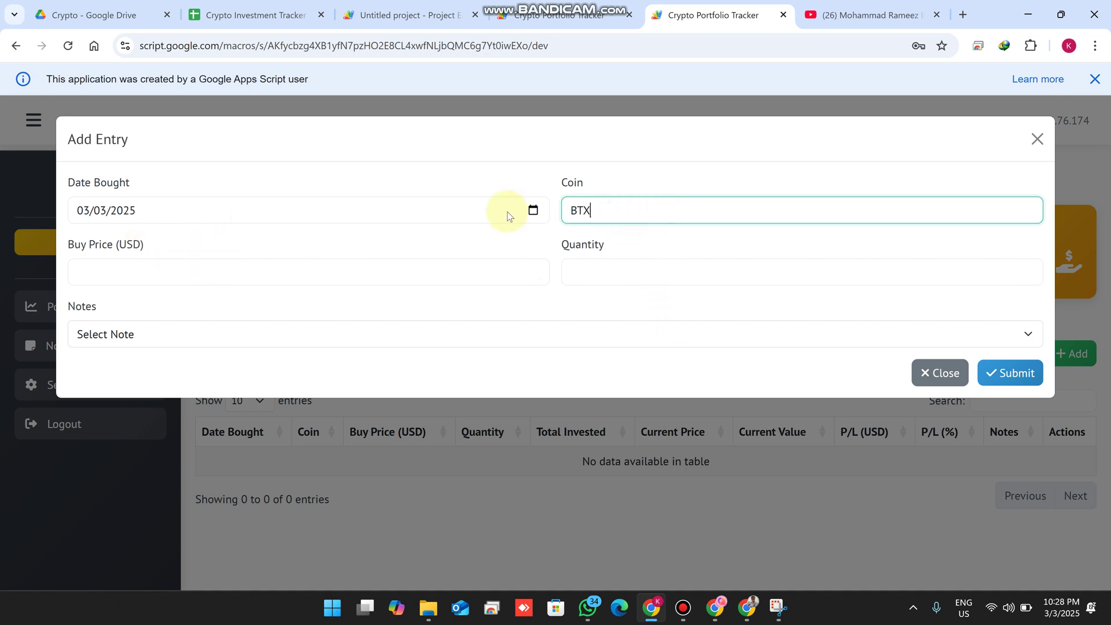
pyautogui.click(207, 267)
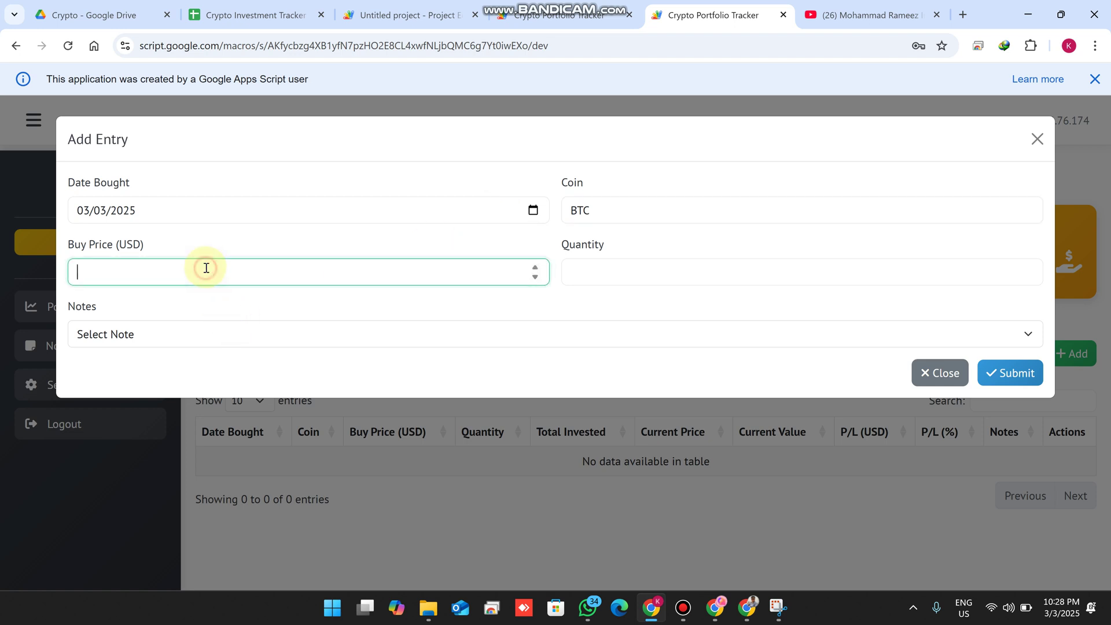
pyautogui.write('780000')
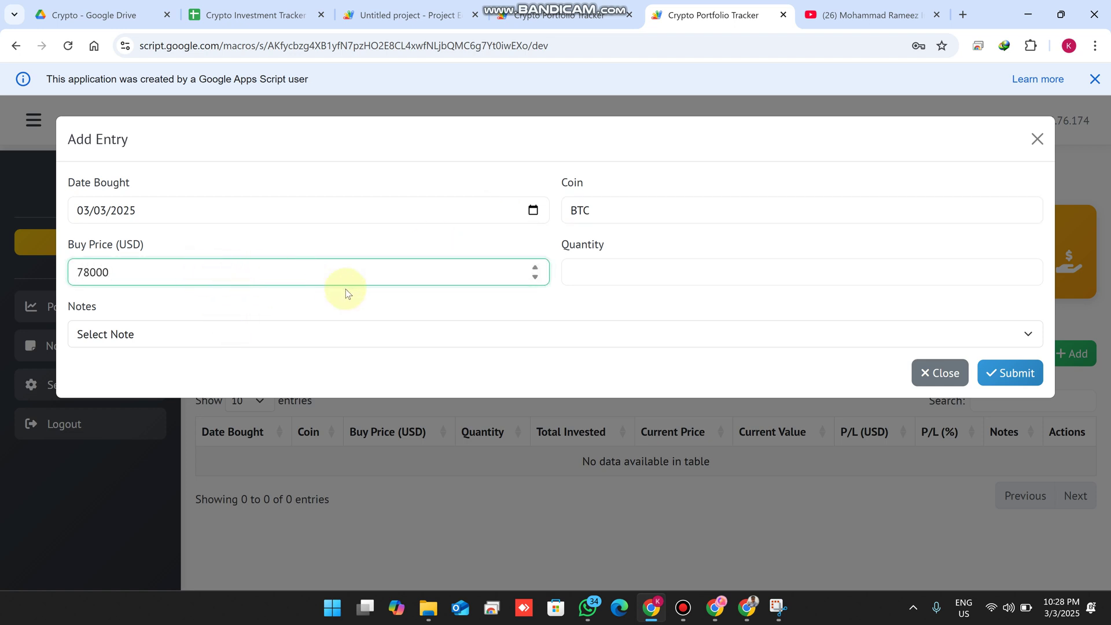
pyautogui.click(586, 269)
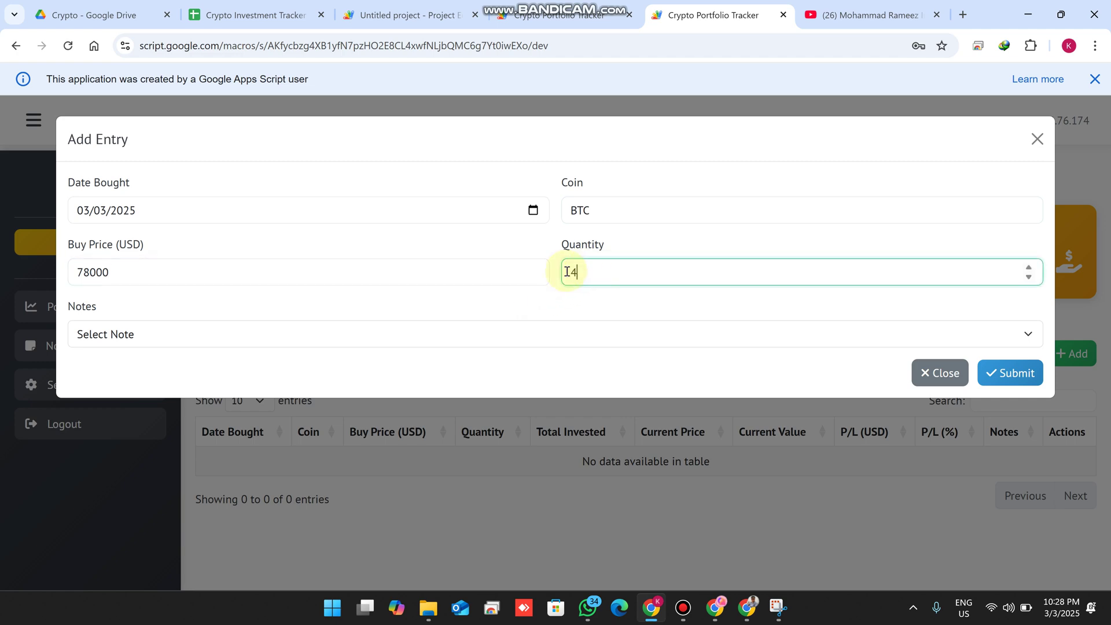
# Try to submit the BTC entry without selecting a note, and close the entry form.
pyautogui.click(211, 335)
pyautogui.click(148, 365)
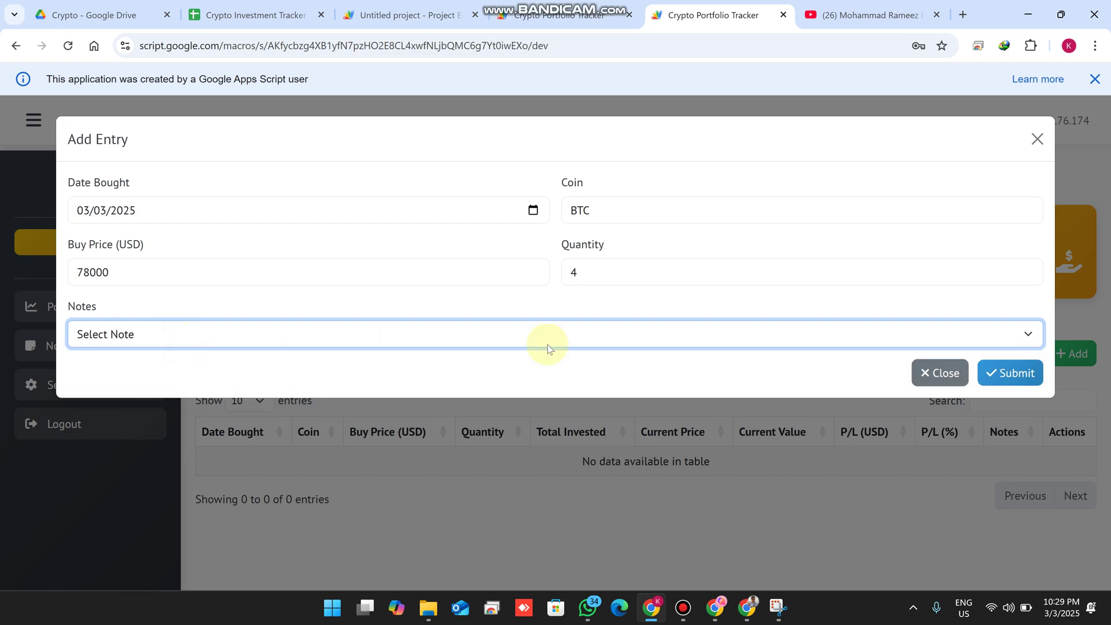
pyautogui.click(1010, 373)
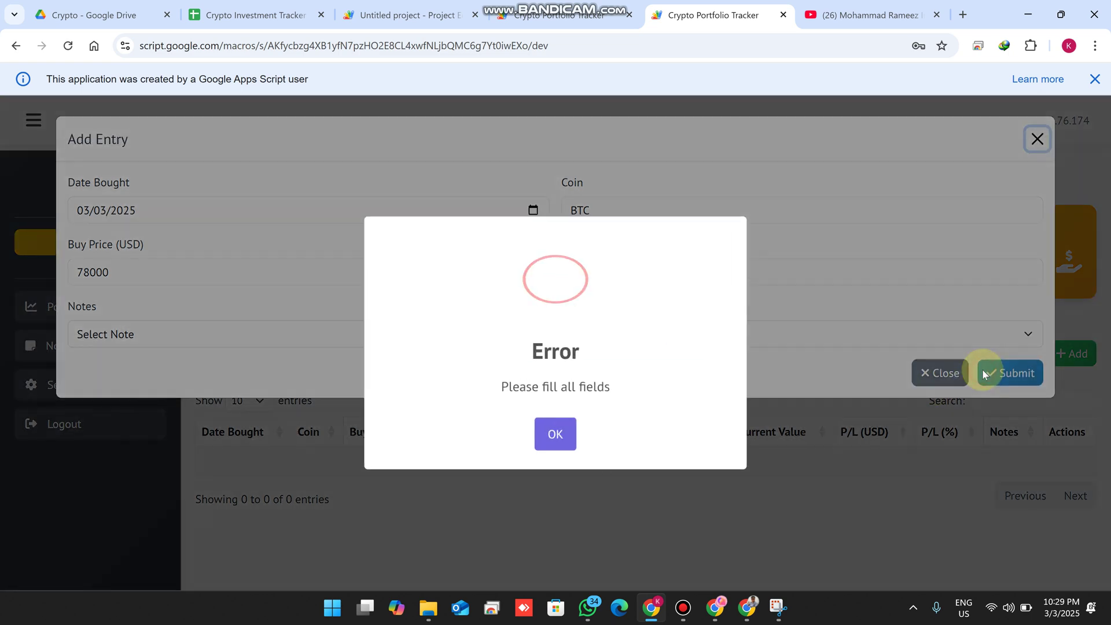
pyautogui.click(569, 428)
pyautogui.click(1036, 139)
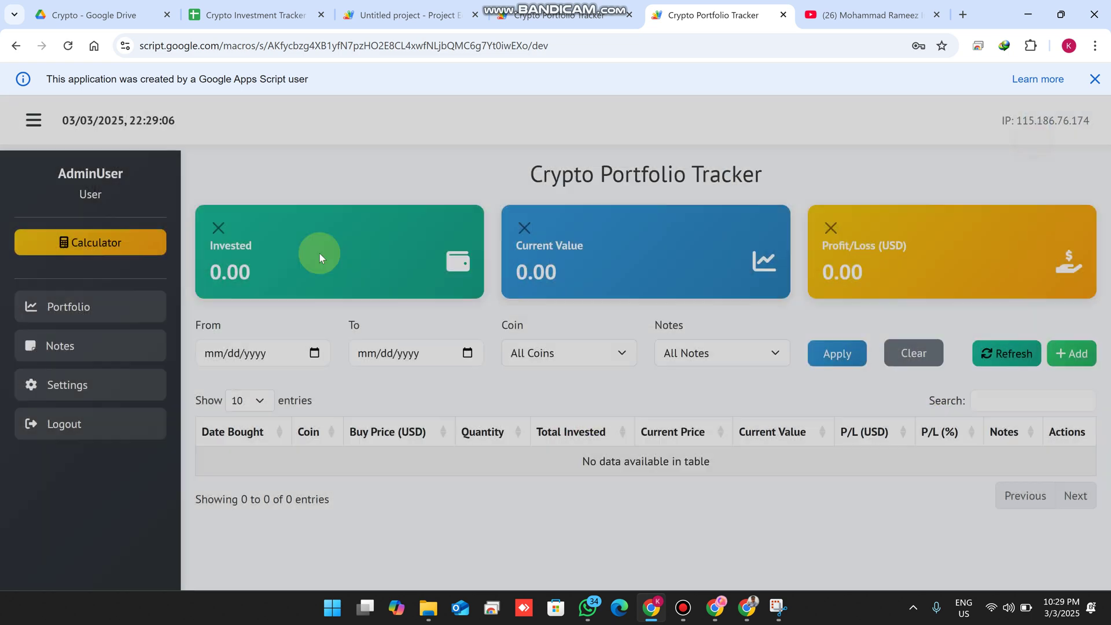
# Add a new note dated 03/03/2025 with the text "BTC LONG".
pyautogui.click(82, 357)
pyautogui.click(1068, 242)
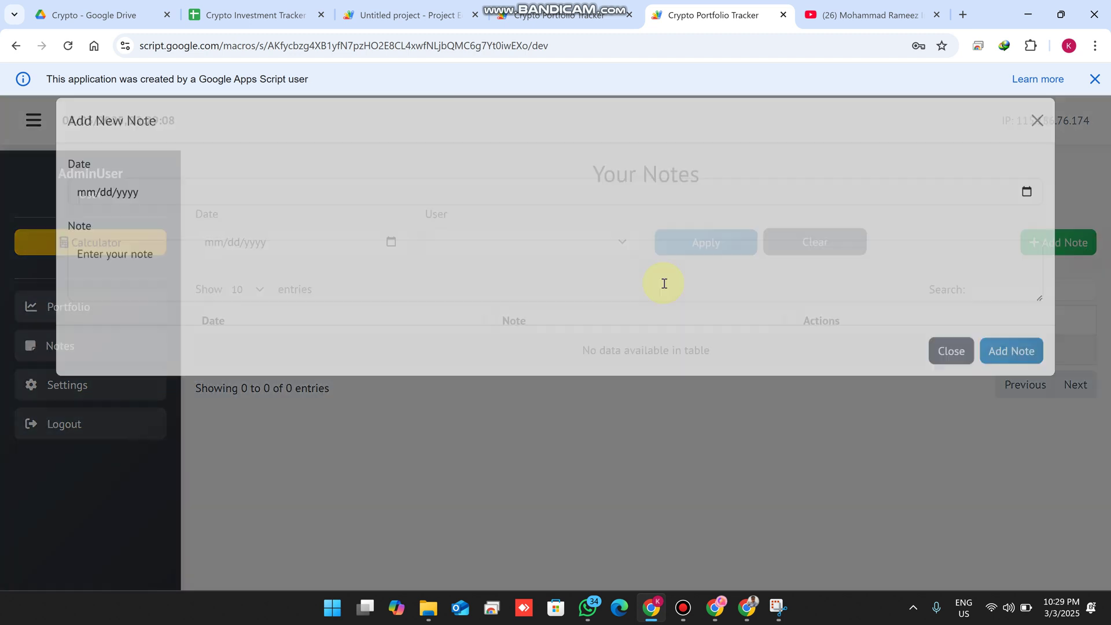
pyautogui.click(1027, 210)
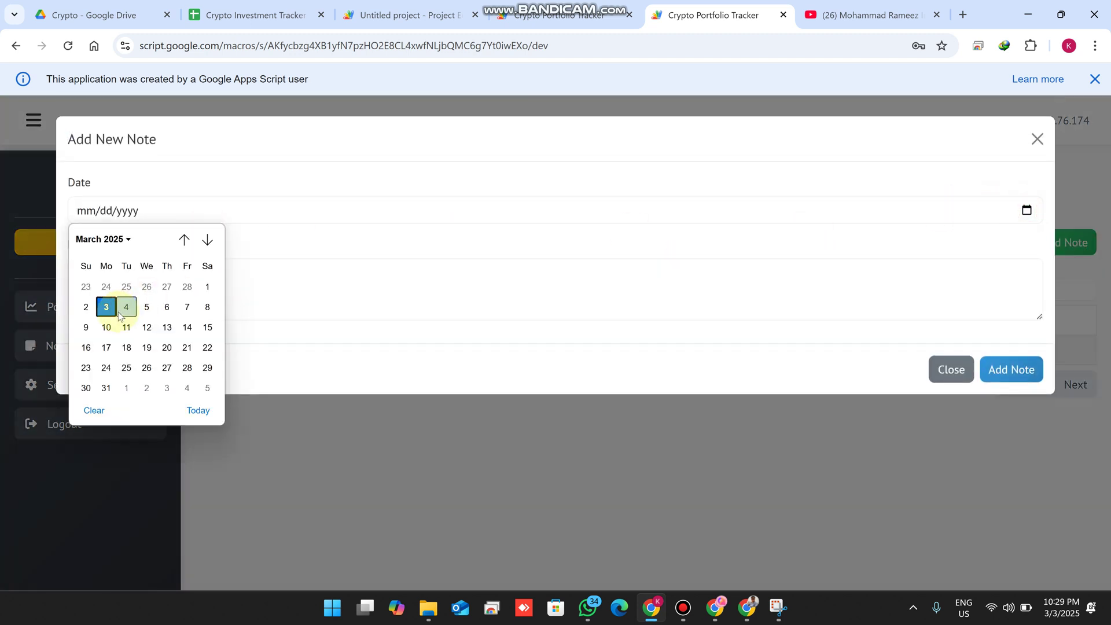
pyautogui.click(107, 306)
pyautogui.click(137, 285)
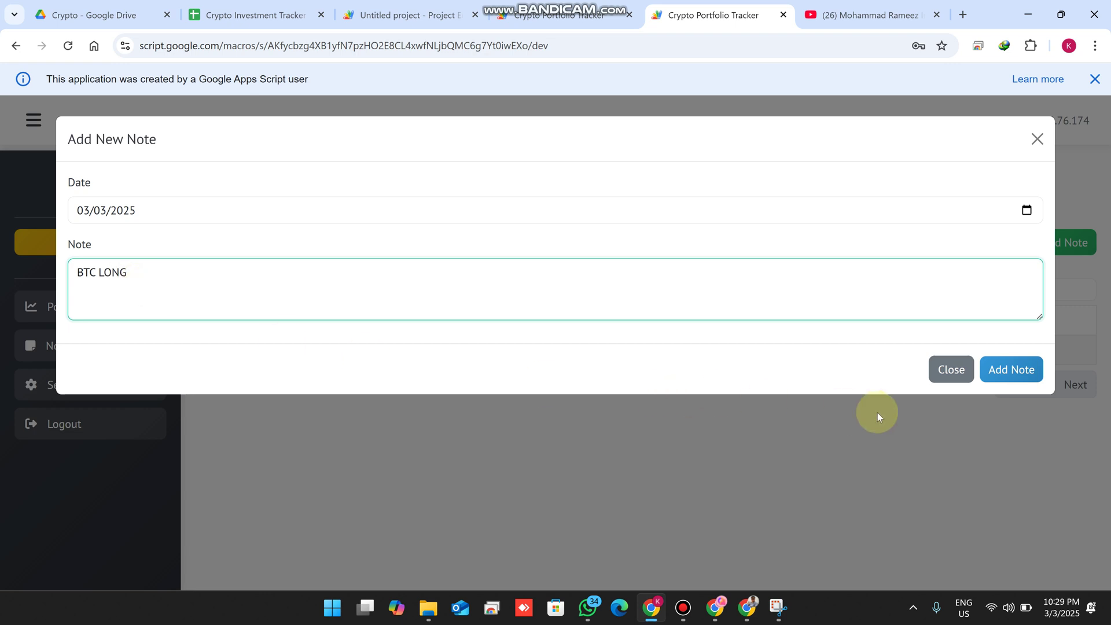
pyautogui.click(1000, 374)
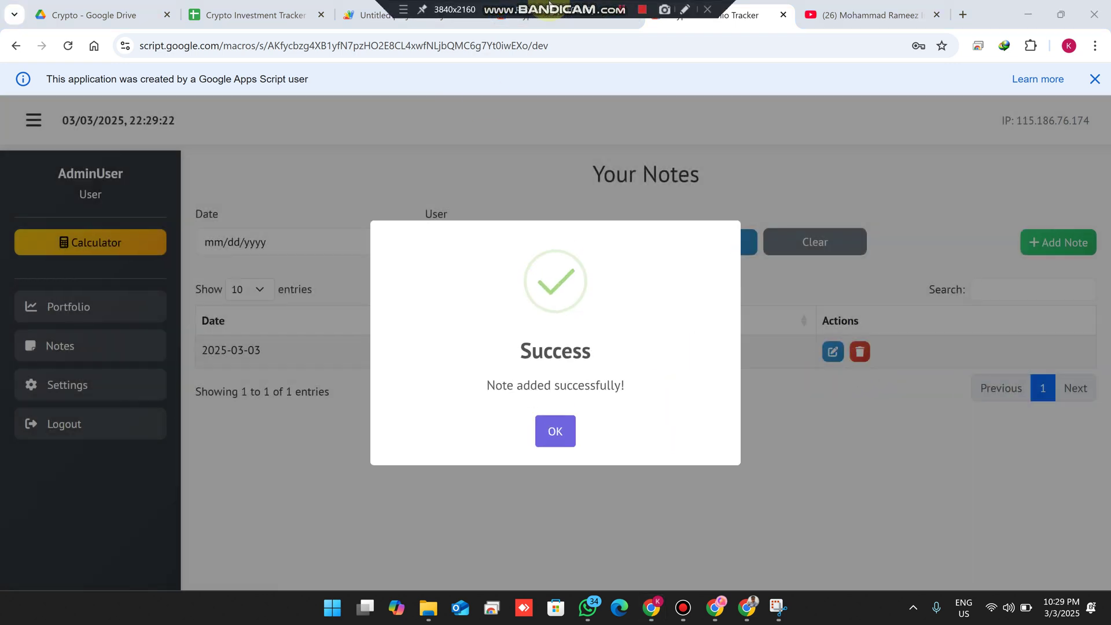
# Return to the portfolio, assign the BTC LONG note to the prefilled BTC entry, and submit it.
pyautogui.click(85, 305)
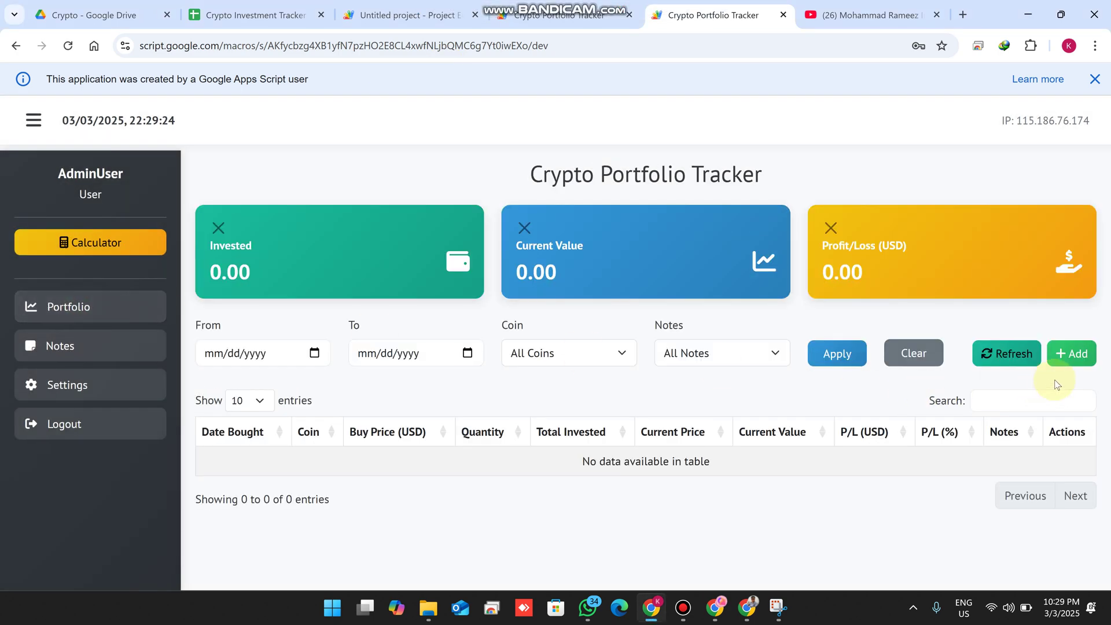
pyautogui.click(1072, 354)
pyautogui.click(313, 333)
pyautogui.click(158, 377)
pyautogui.click(1002, 375)
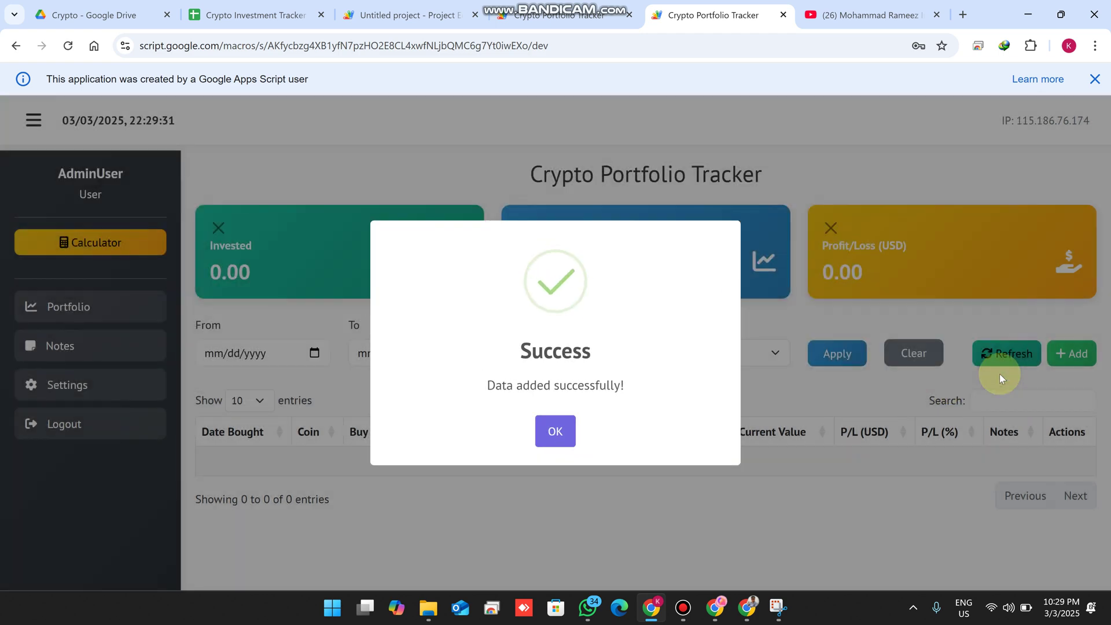
pyautogui.click(553, 433)
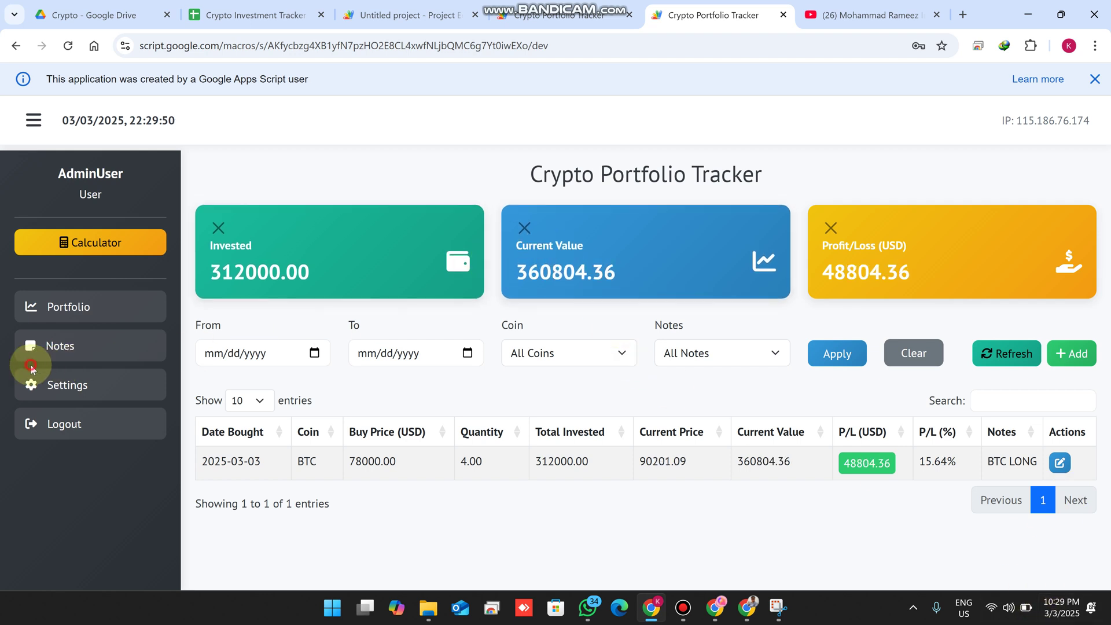
# Review this user's Settings and Notes pages, and return to the portfolio to check the actions available on the BTC entry.
pyautogui.click(68, 396)
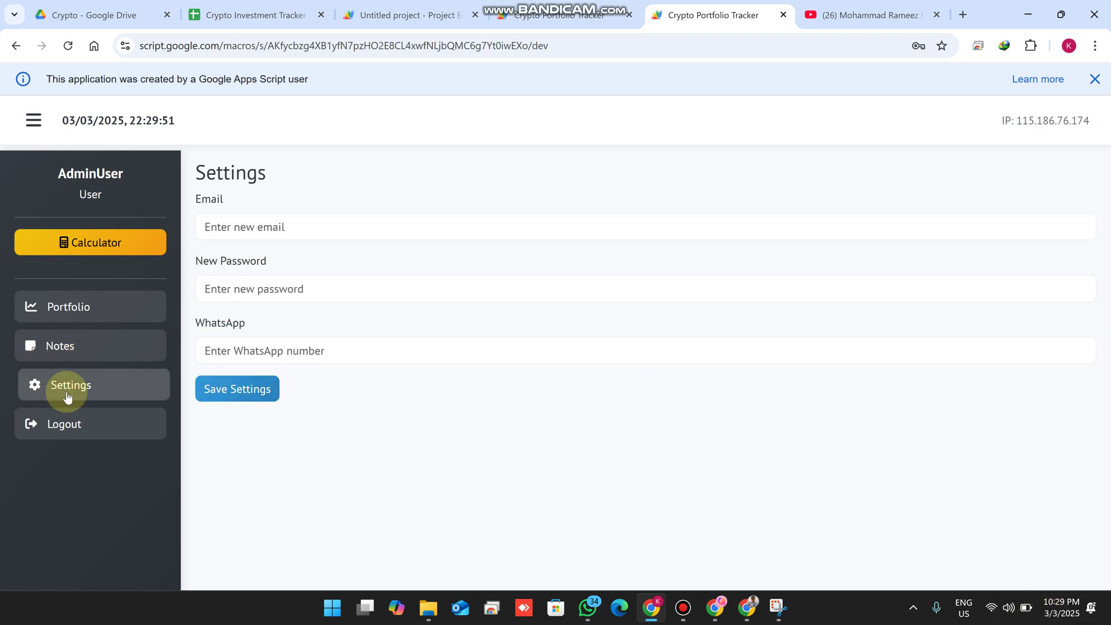
pyautogui.click(105, 341)
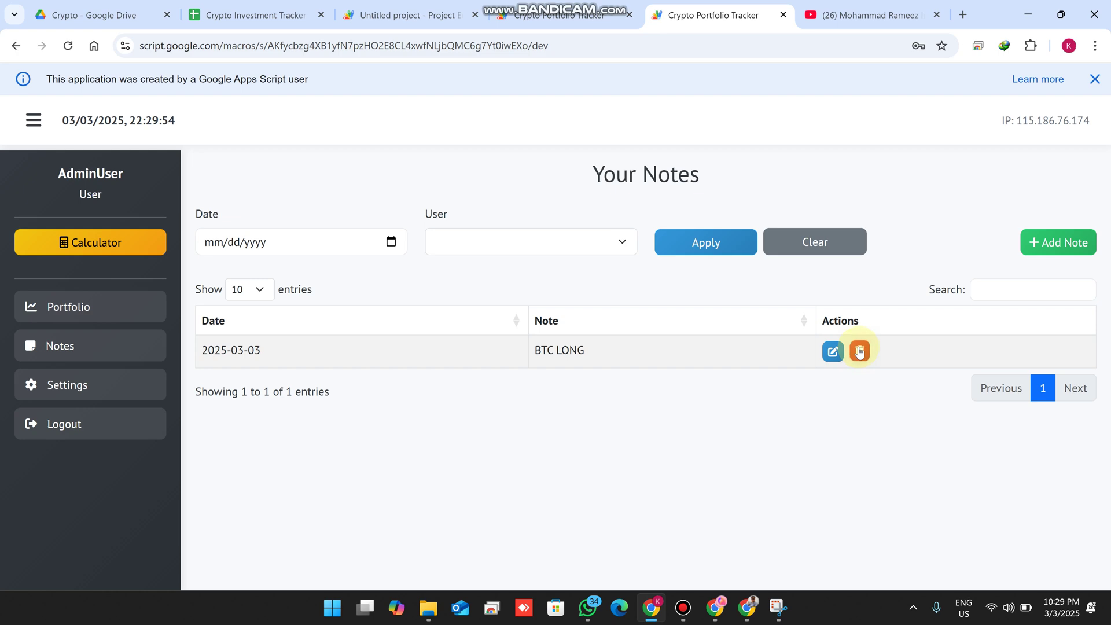
pyautogui.click(136, 302)
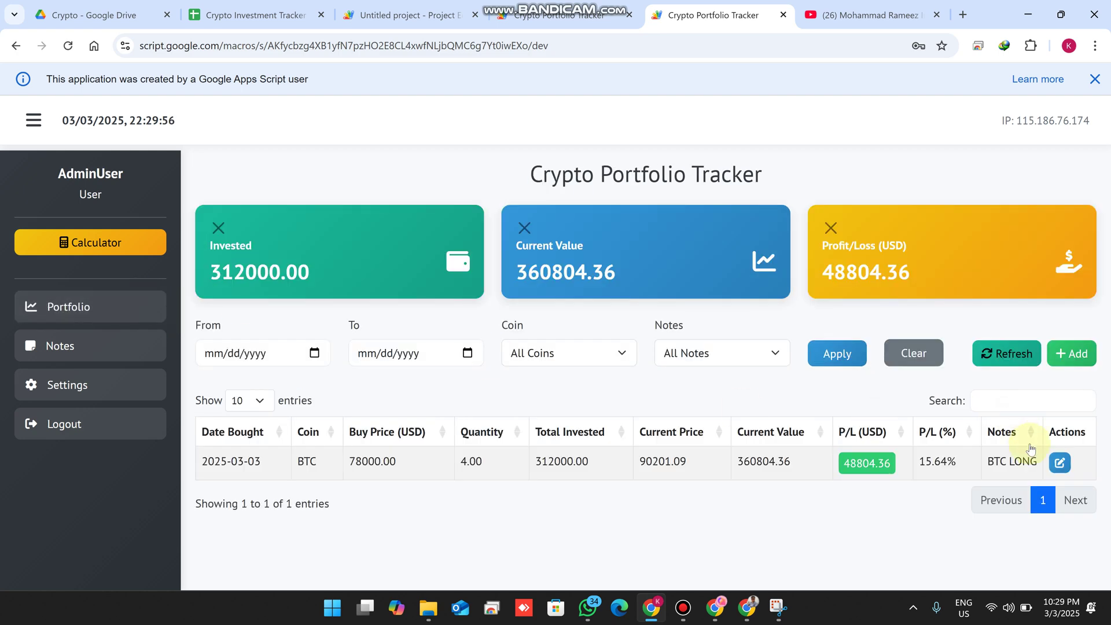
# Set the CRUD permission in row 3 of the Login sheet to Add.
pyautogui.click(249, 14)
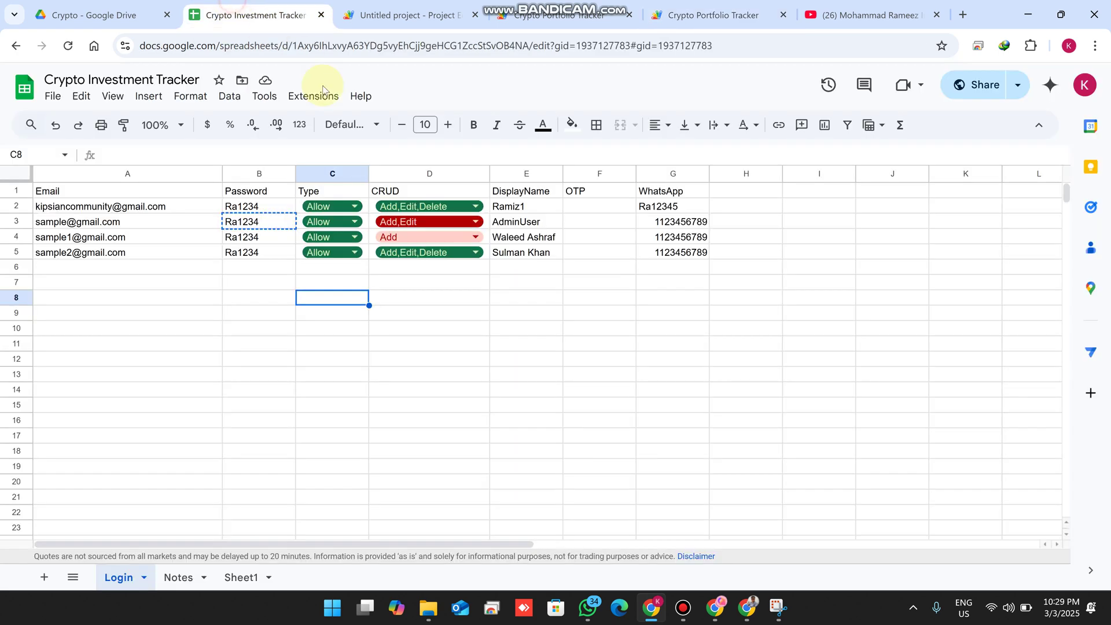
pyautogui.click(398, 215)
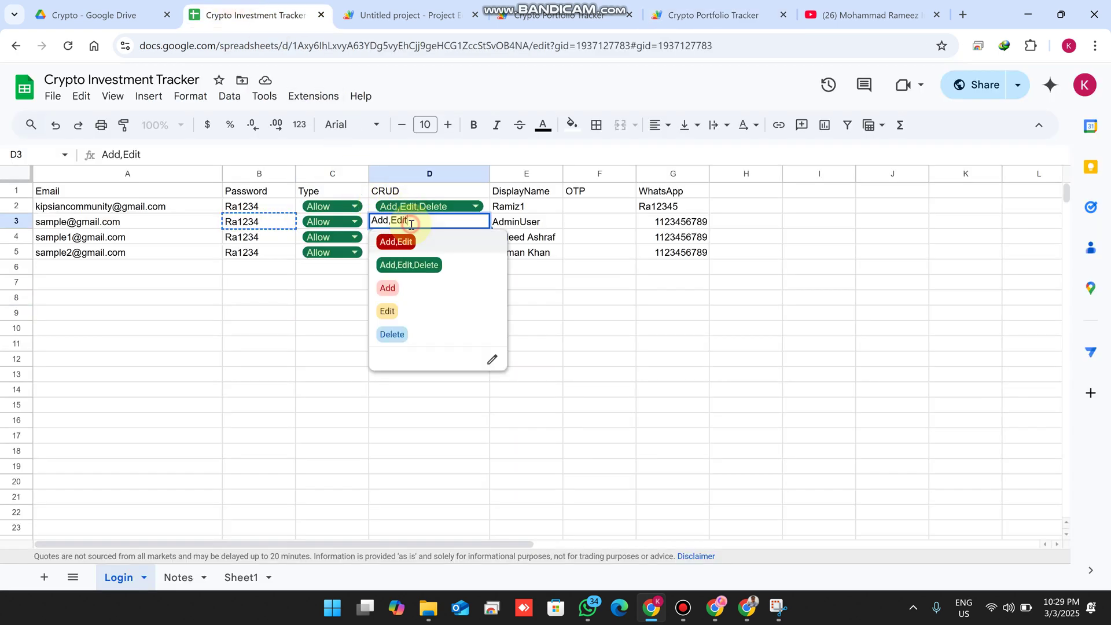
pyautogui.click(390, 288)
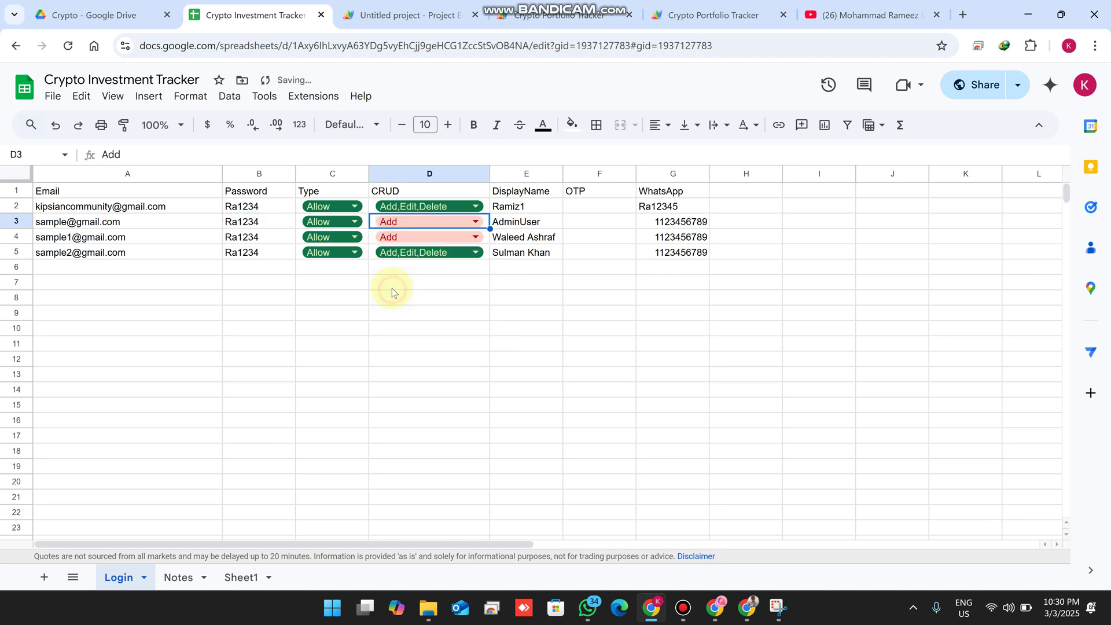
pyautogui.click(413, 300)
# Log out of the admin session in the first web app tab, and set the CRUD permission in row 2 of the Login sheet to Add.
pyautogui.click(555, 15)
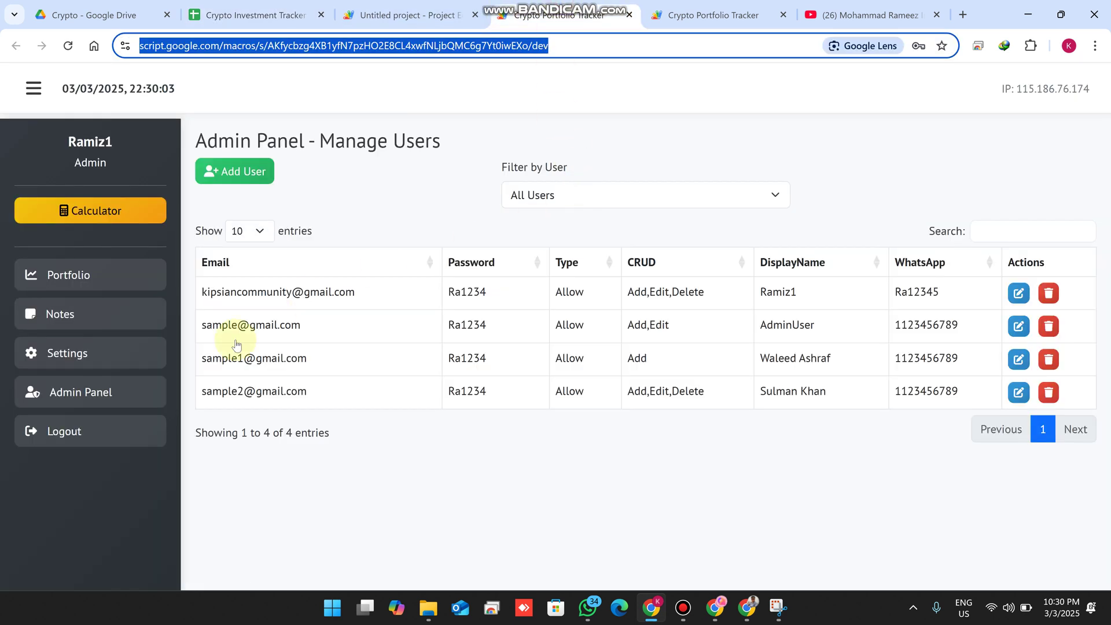
pyautogui.click(72, 425)
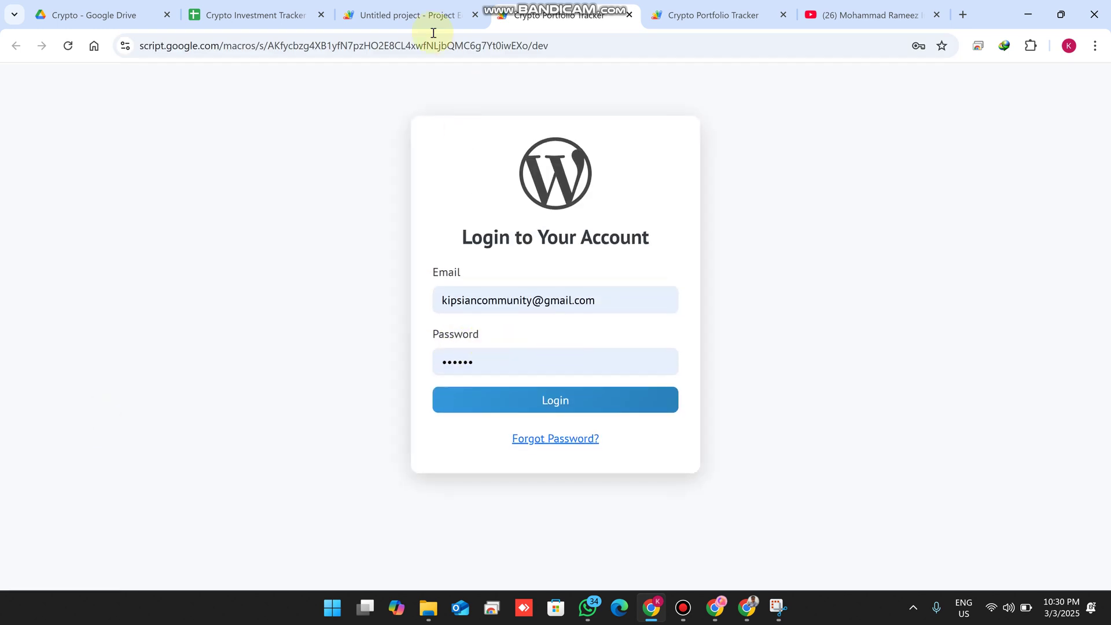
pyautogui.click(371, 13)
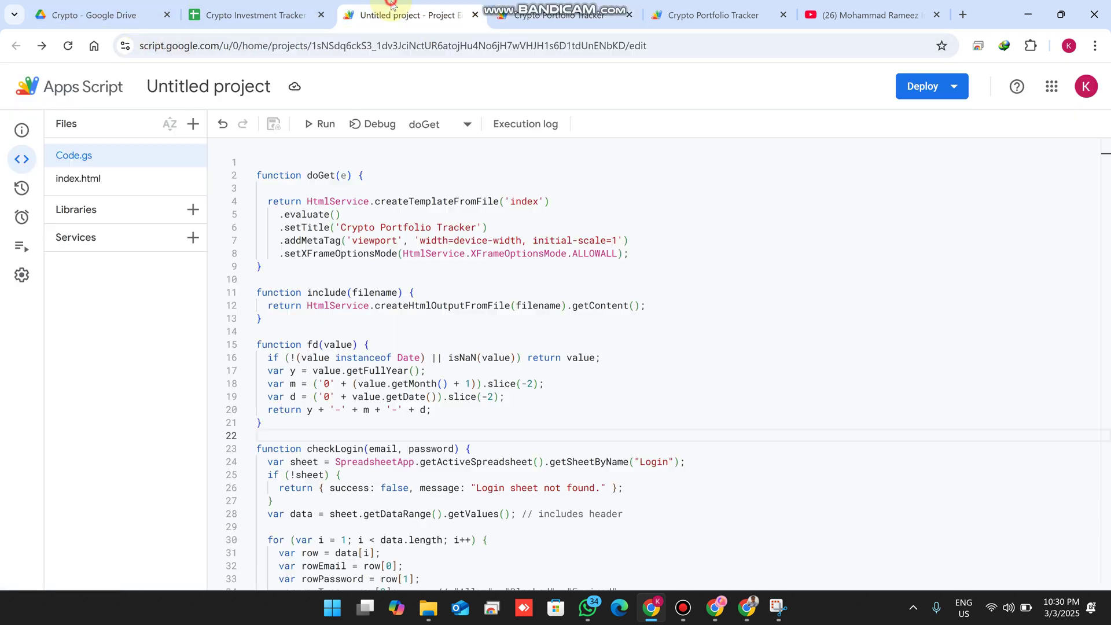
pyautogui.click(246, 6)
pyautogui.click(475, 253)
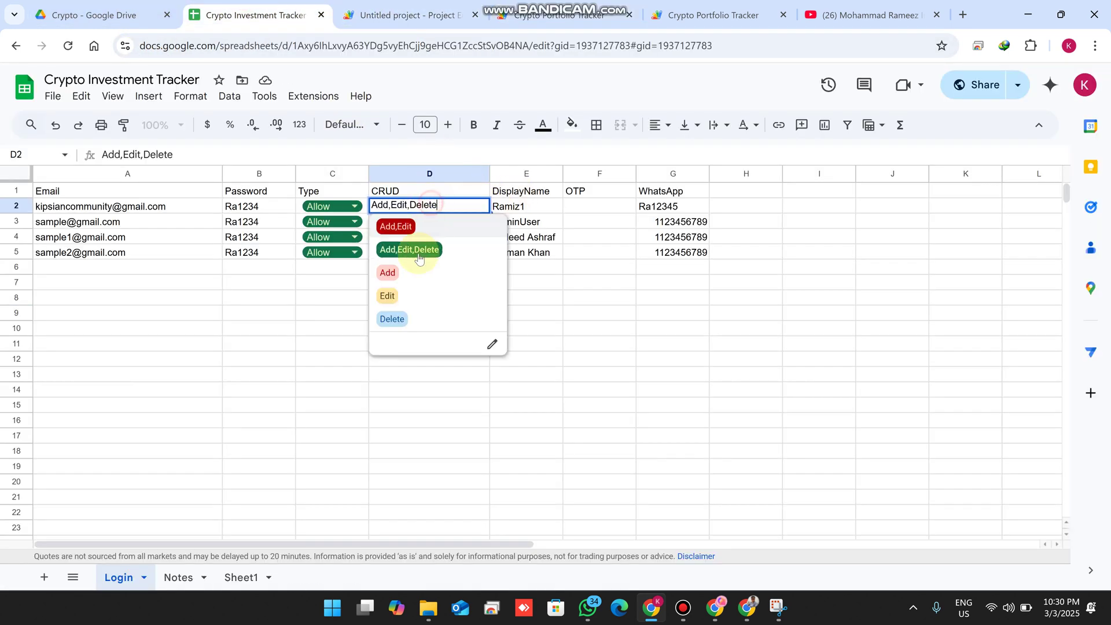
pyautogui.click(479, 379)
# Return to the first web app tab, log in with the prefilled credentials, and dismiss the confirmation.
pyautogui.click(559, 12)
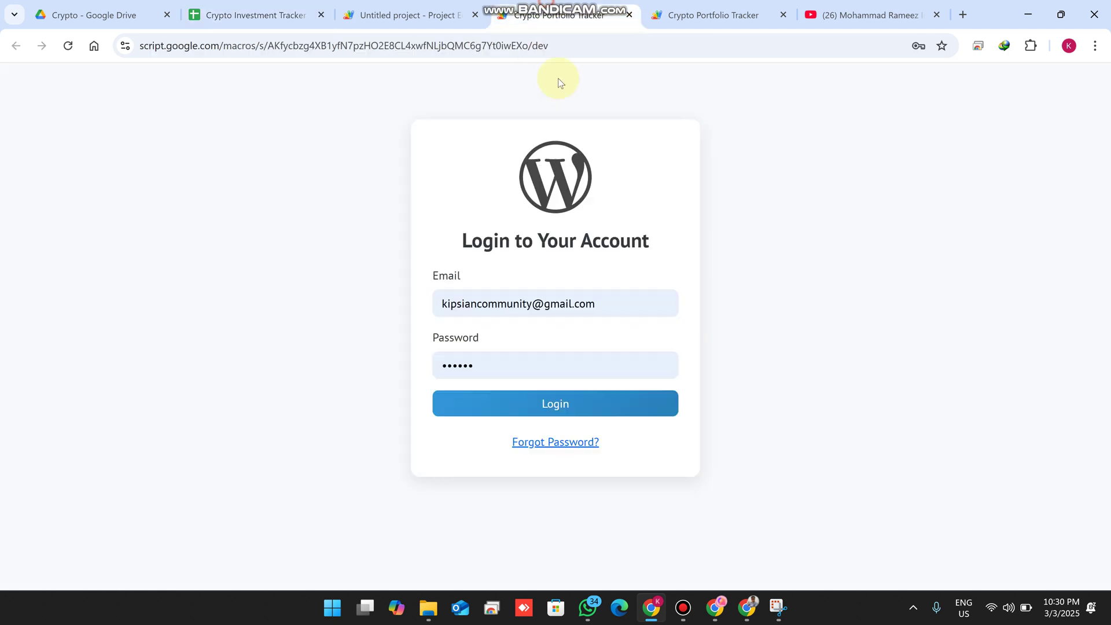
pyautogui.click(609, 398)
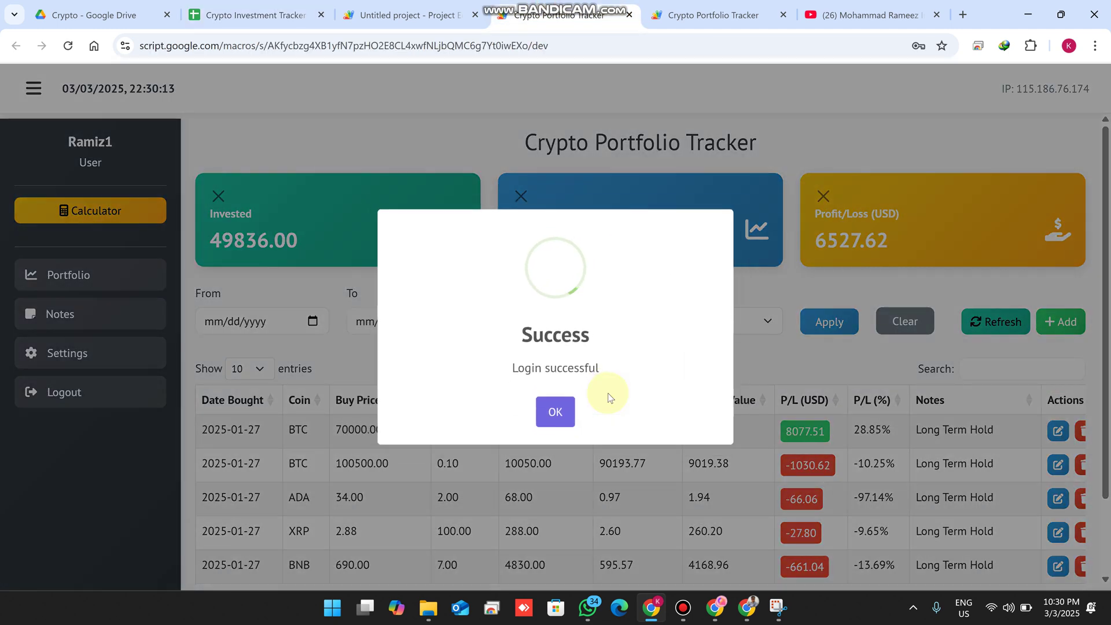
pyautogui.click(549, 411)
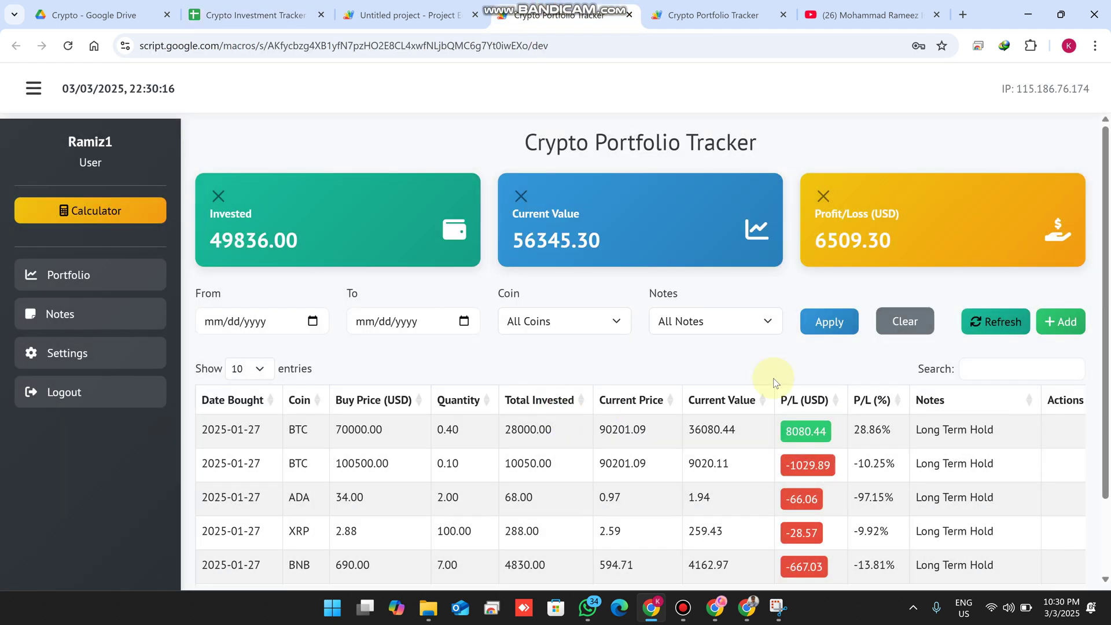
# Examine the portfolio table's Actions column and the role displayed under the account name.
pyautogui.scroll(-2, 764, 469)
pyautogui.moveTo(781, 566); pyautogui.dragTo(996, 509)
pyautogui.scroll(2, 1071, 308)
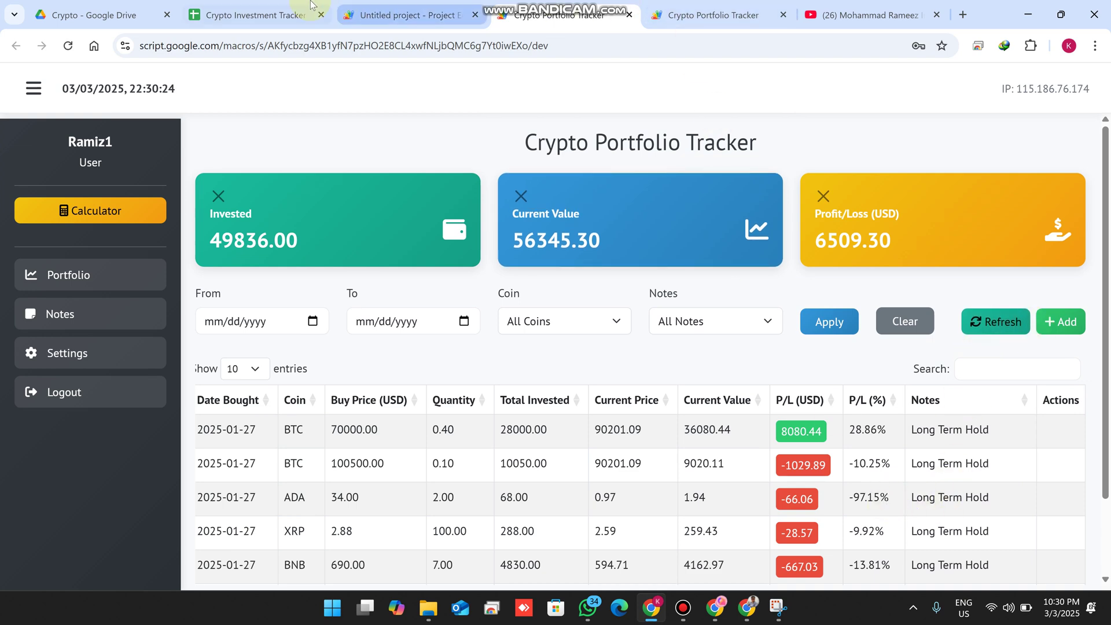
pyautogui.moveTo(113, 176); pyautogui.dragTo(69, 168)
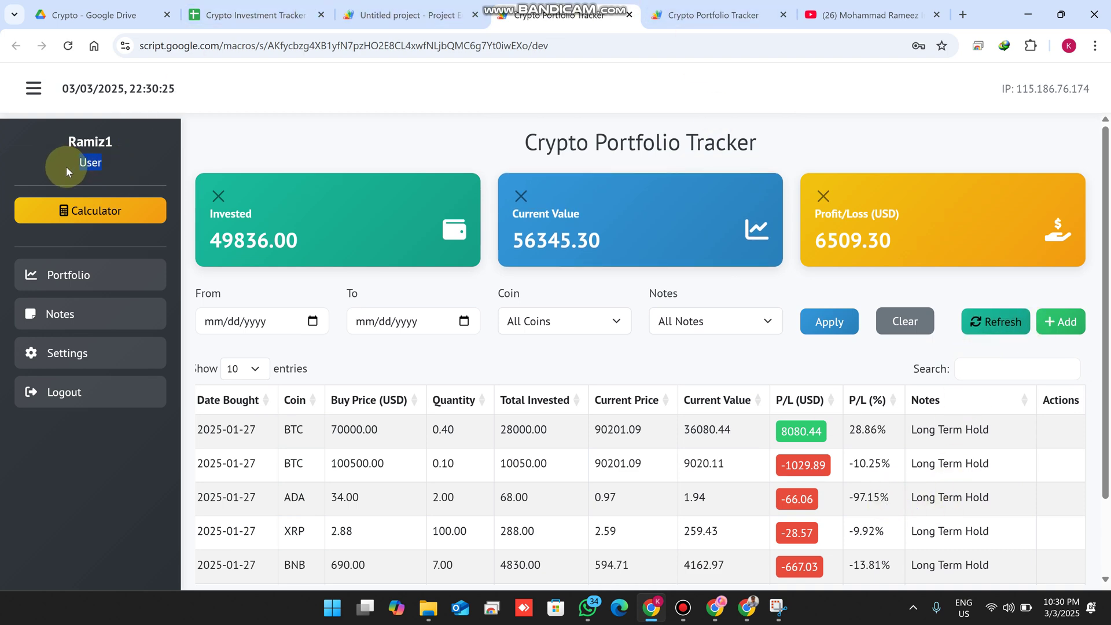
# Set the CRUD permission in row 2 of the Login sheet to Add,Edit,Delete.
pyautogui.click(301, 20)
pyautogui.click(411, 203)
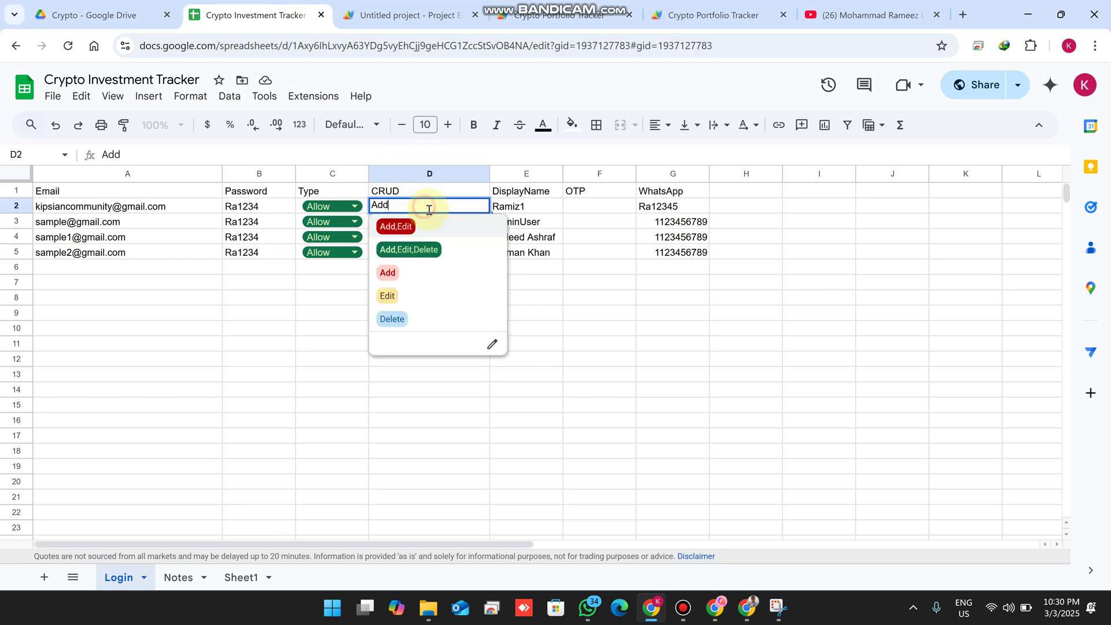
pyautogui.click(429, 246)
pyautogui.click(437, 331)
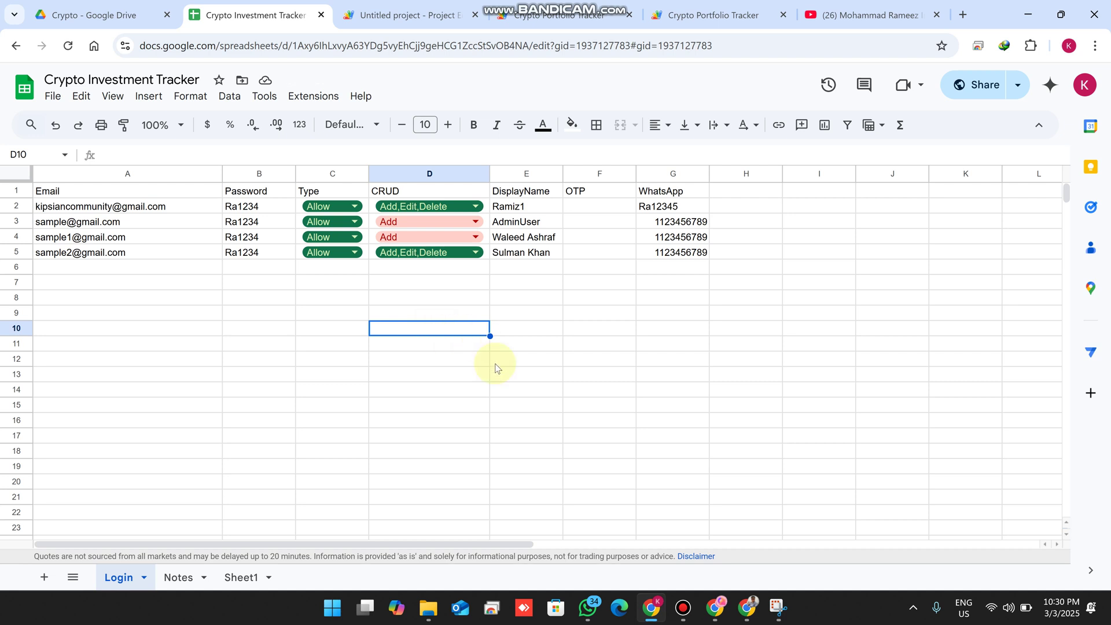
# Try Add,Edit,Delete as the CRUD permission in row 3 of the Login sheet, and set it to Add,Edit.
pyautogui.click(416, 222)
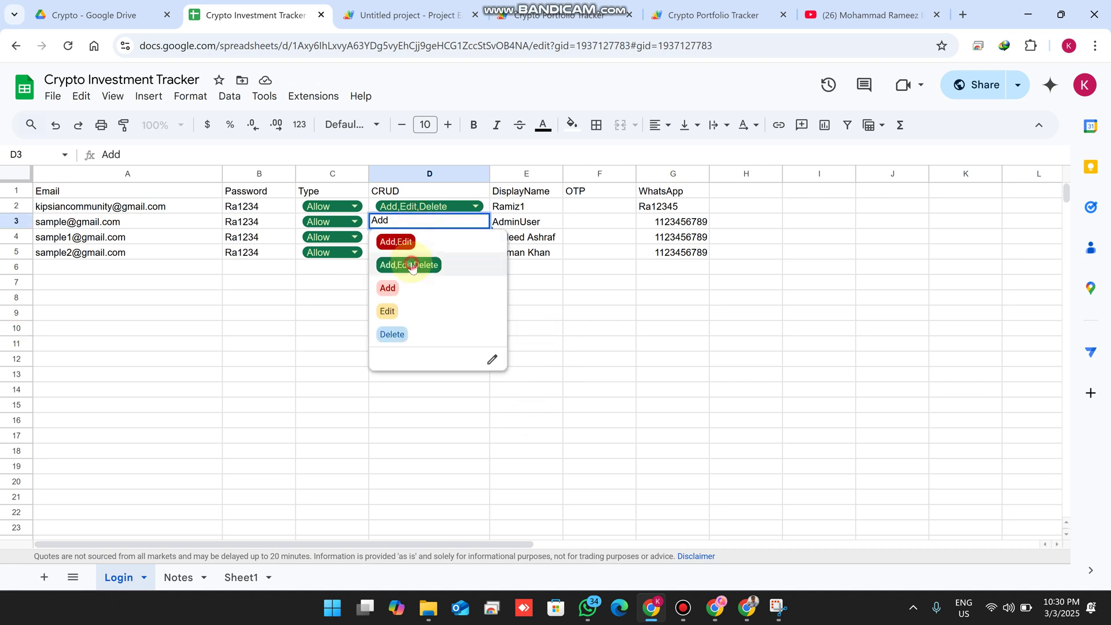
pyautogui.click(410, 264)
pyautogui.click(405, 222)
pyautogui.click(405, 222)
pyautogui.click(405, 223)
pyautogui.click(406, 238)
# Set the CRUD permission in the Login sheet to Edit for row 4 and to Delete for row 5.
pyautogui.click(422, 242)
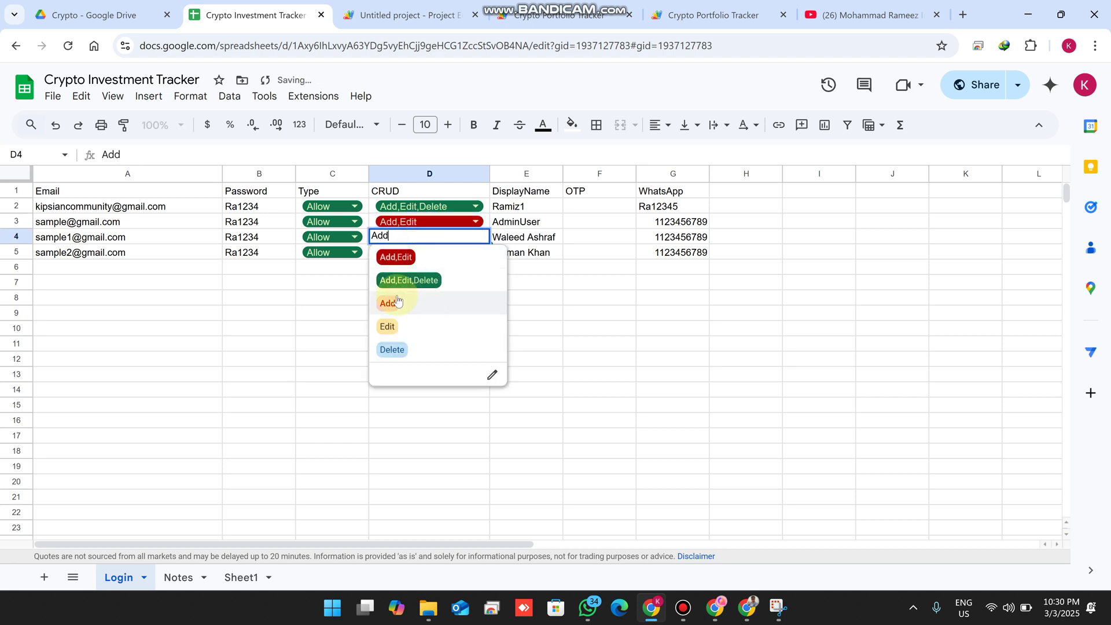
pyautogui.click(388, 324)
pyautogui.click(434, 253)
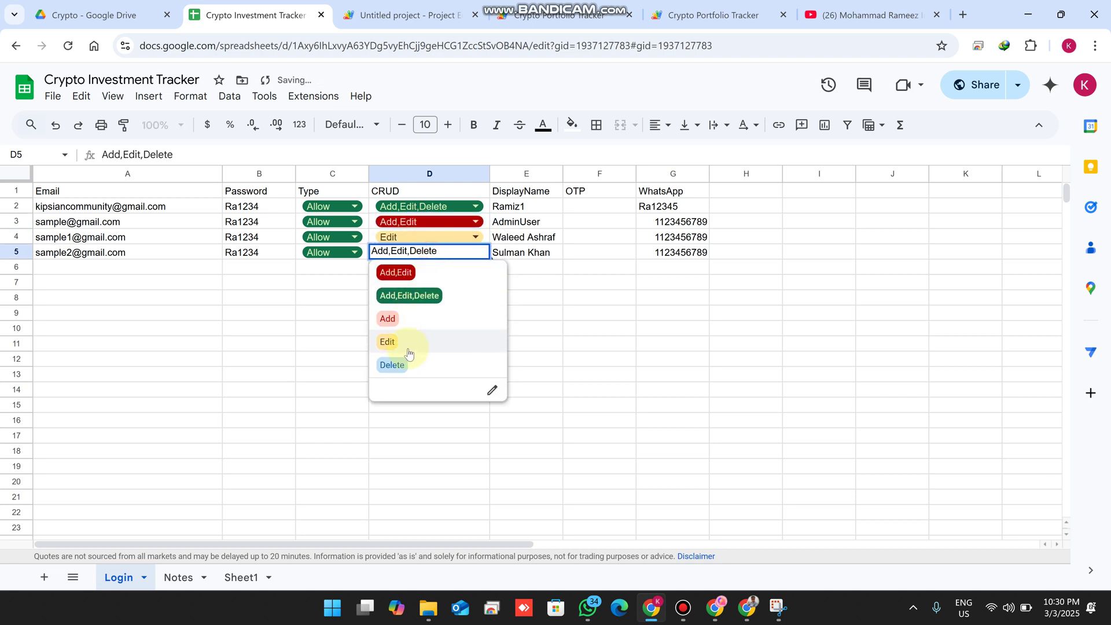
pyautogui.click(398, 364)
pyautogui.click(534, 366)
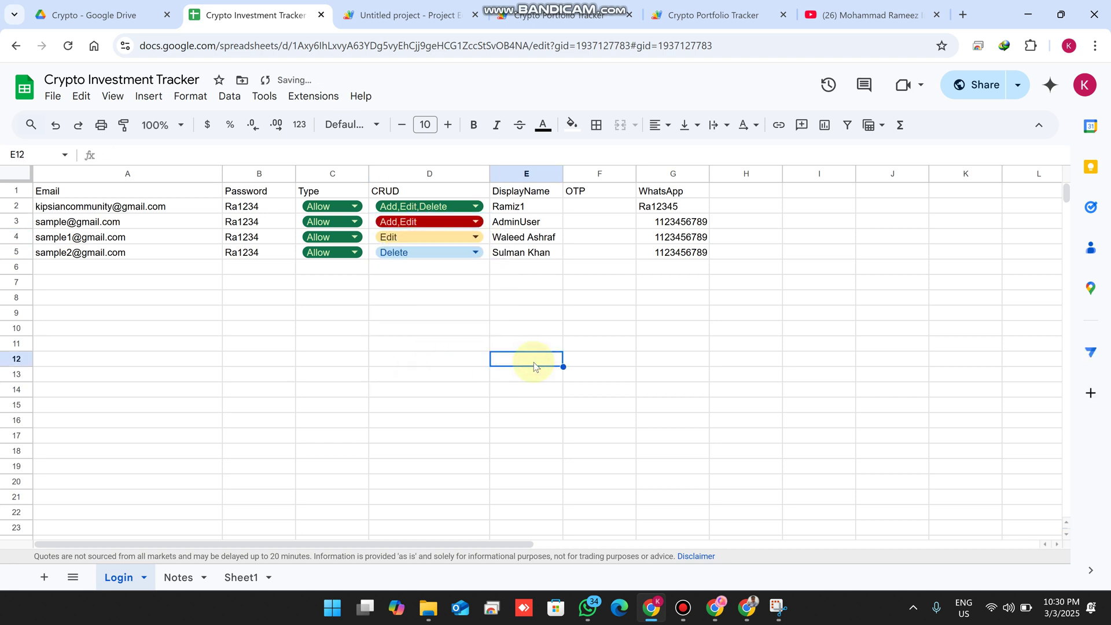
# Switch to the first Crypto Portfolio Tracker tab, calculate 78+36 with its calculator, then clear and close the calculator.
pyautogui.click(601, 11)
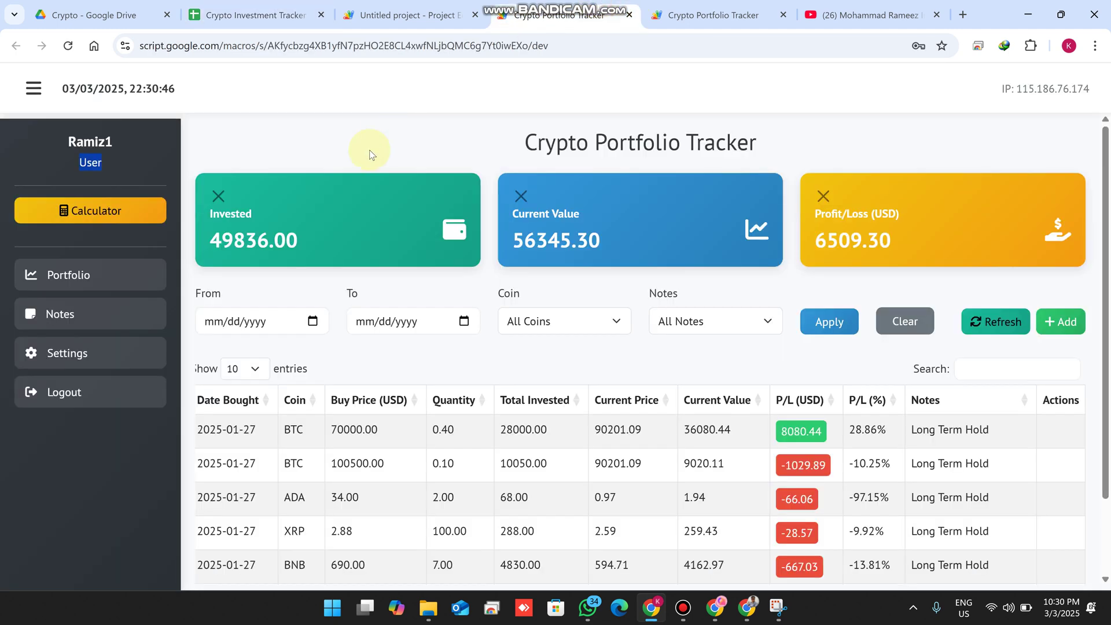
pyautogui.click(81, 209)
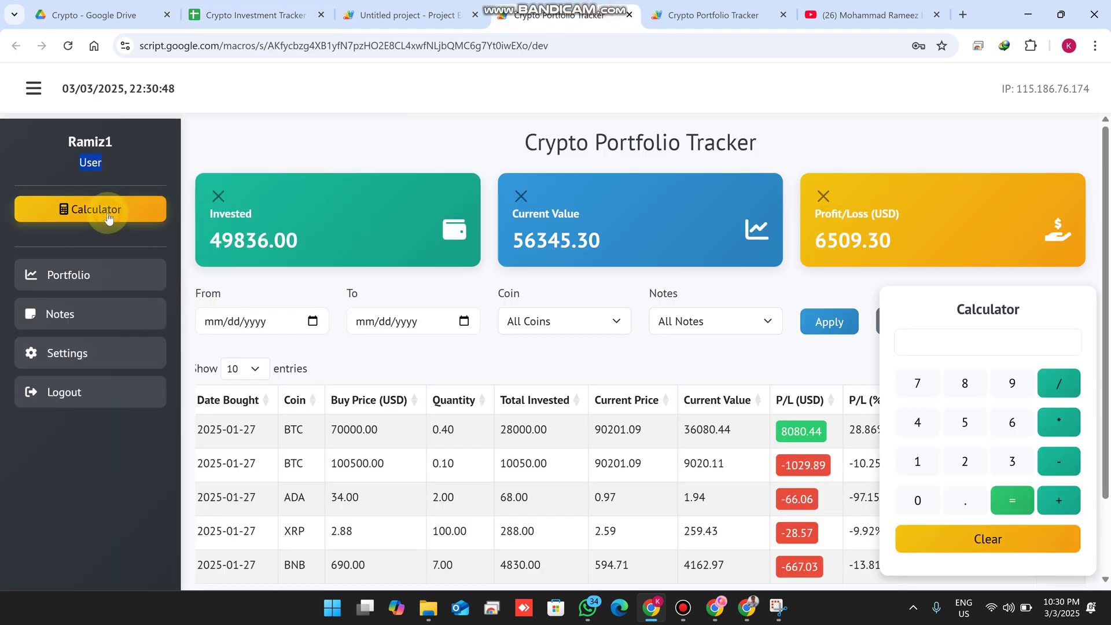
pyautogui.click(918, 384)
pyautogui.click(965, 383)
pyautogui.click(1049, 499)
pyautogui.click(1012, 461)
pyautogui.click(1013, 422)
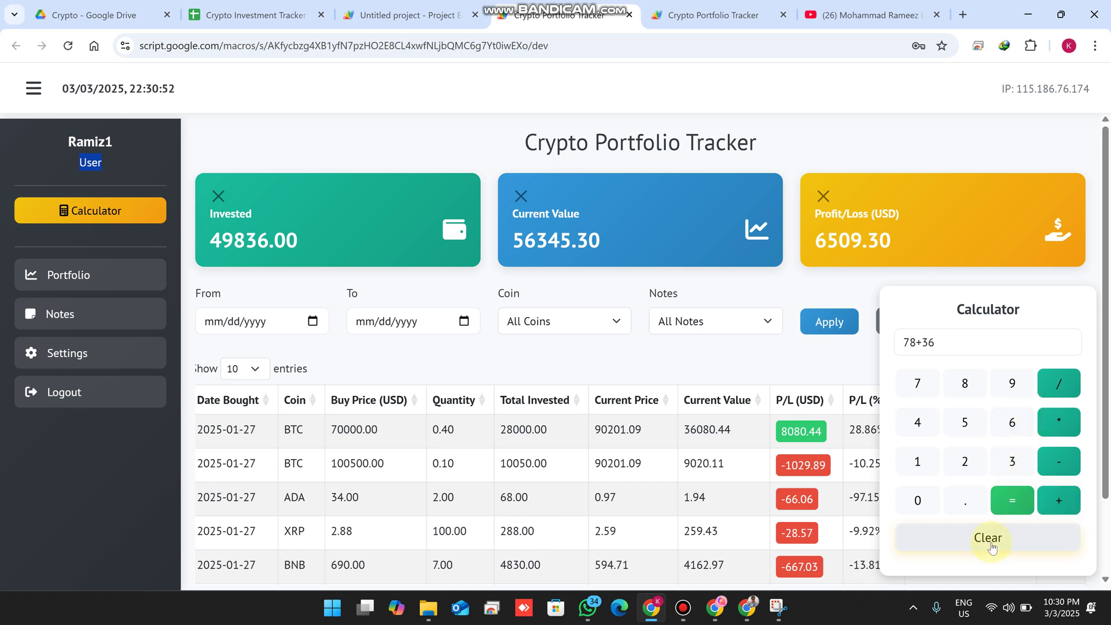
pyautogui.click(1012, 500)
pyautogui.click(994, 537)
pyautogui.click(34, 213)
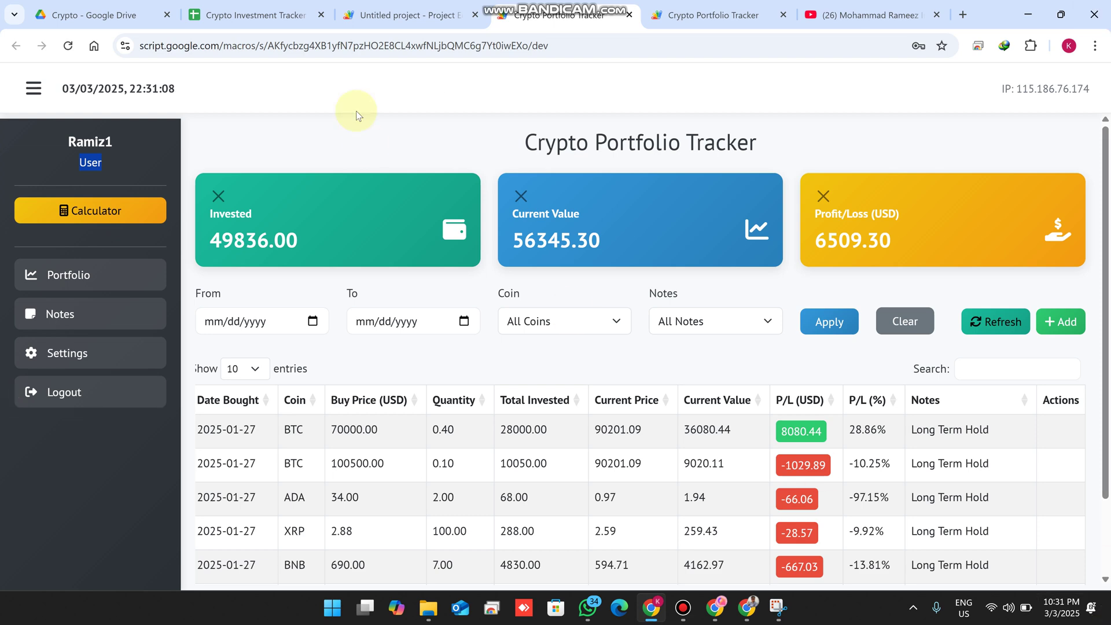
# Switch to the YouTube channel page and show the channel's subscription notification options.
pyautogui.click(831, 11)
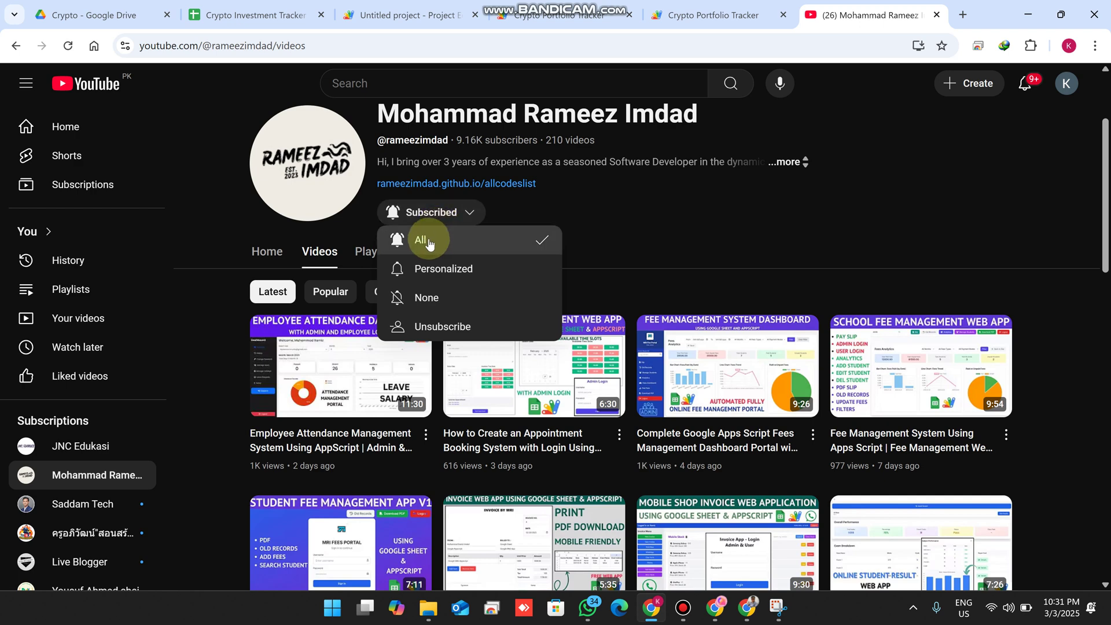
pyautogui.moveTo(569, 7)
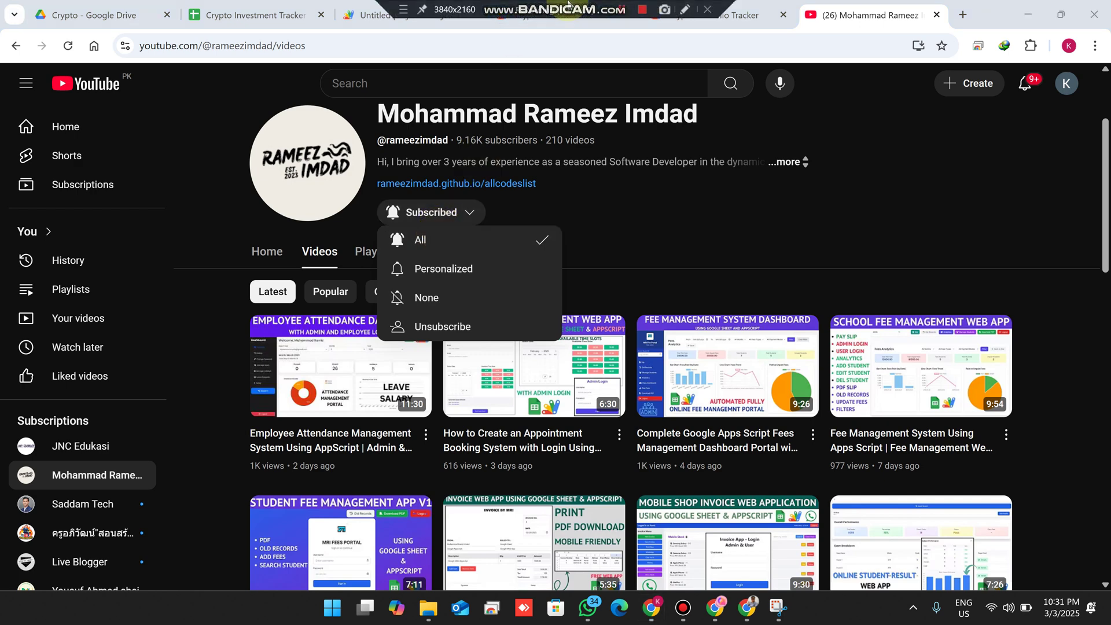